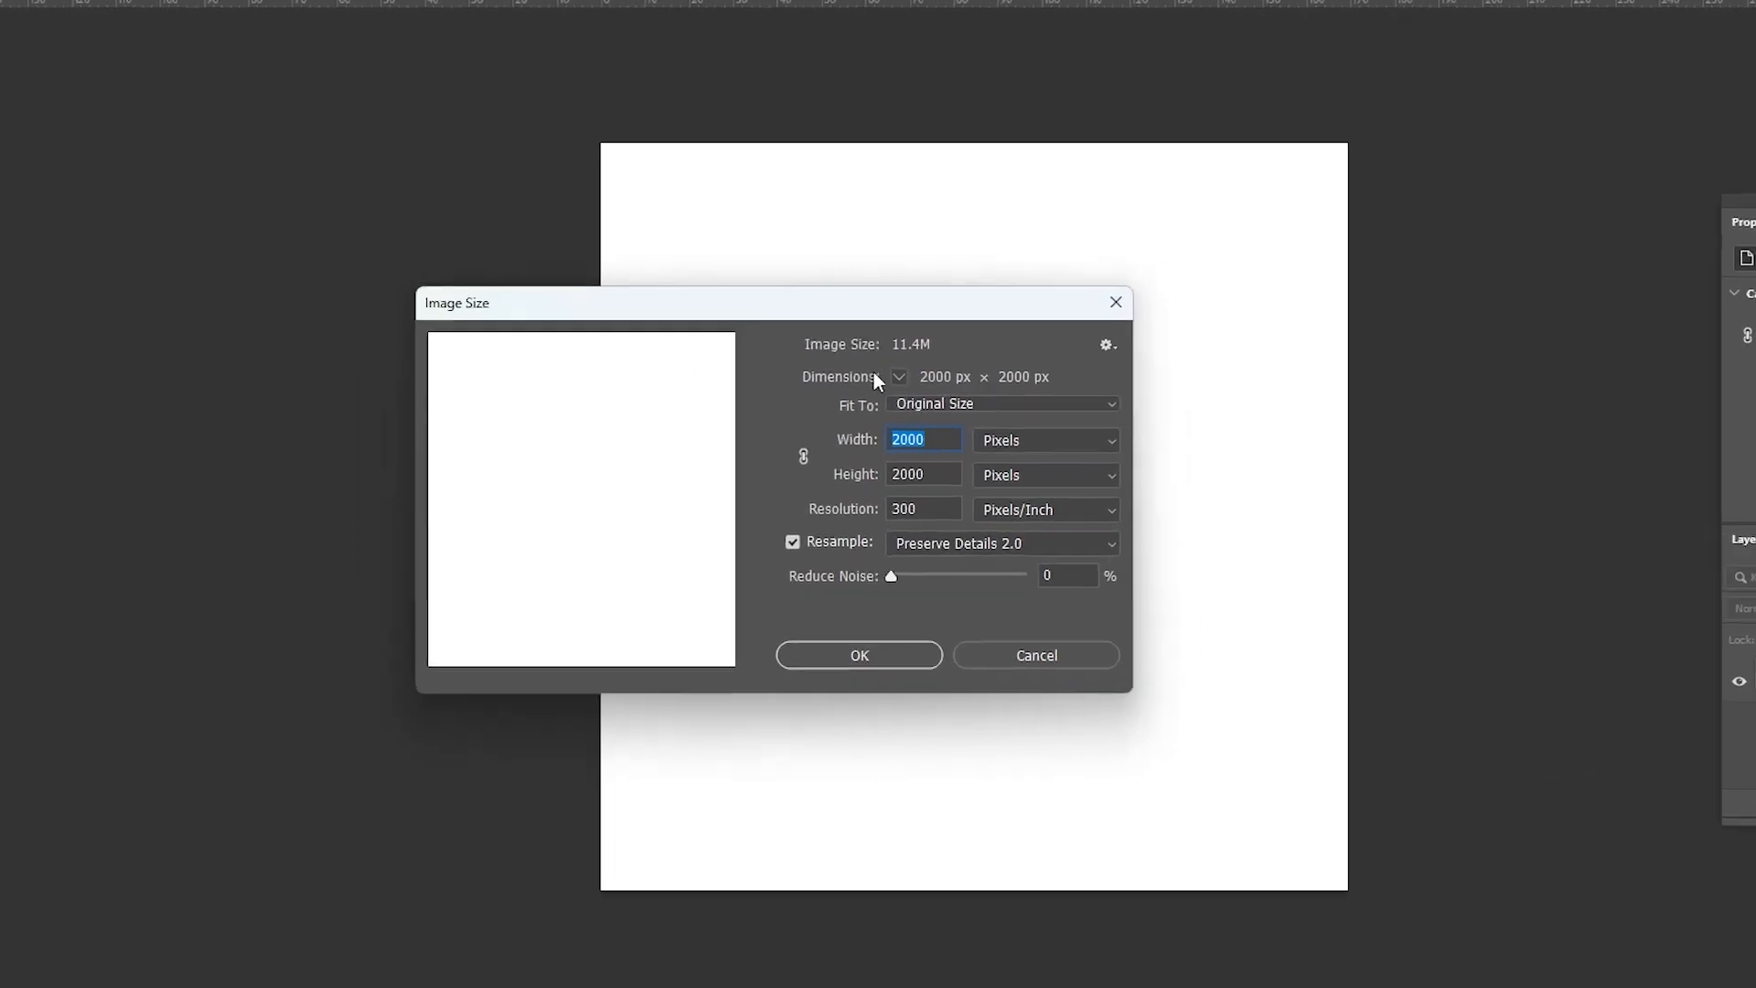
Resize the image to 1920 px wide by 1080 px high.
key(BackSpace)
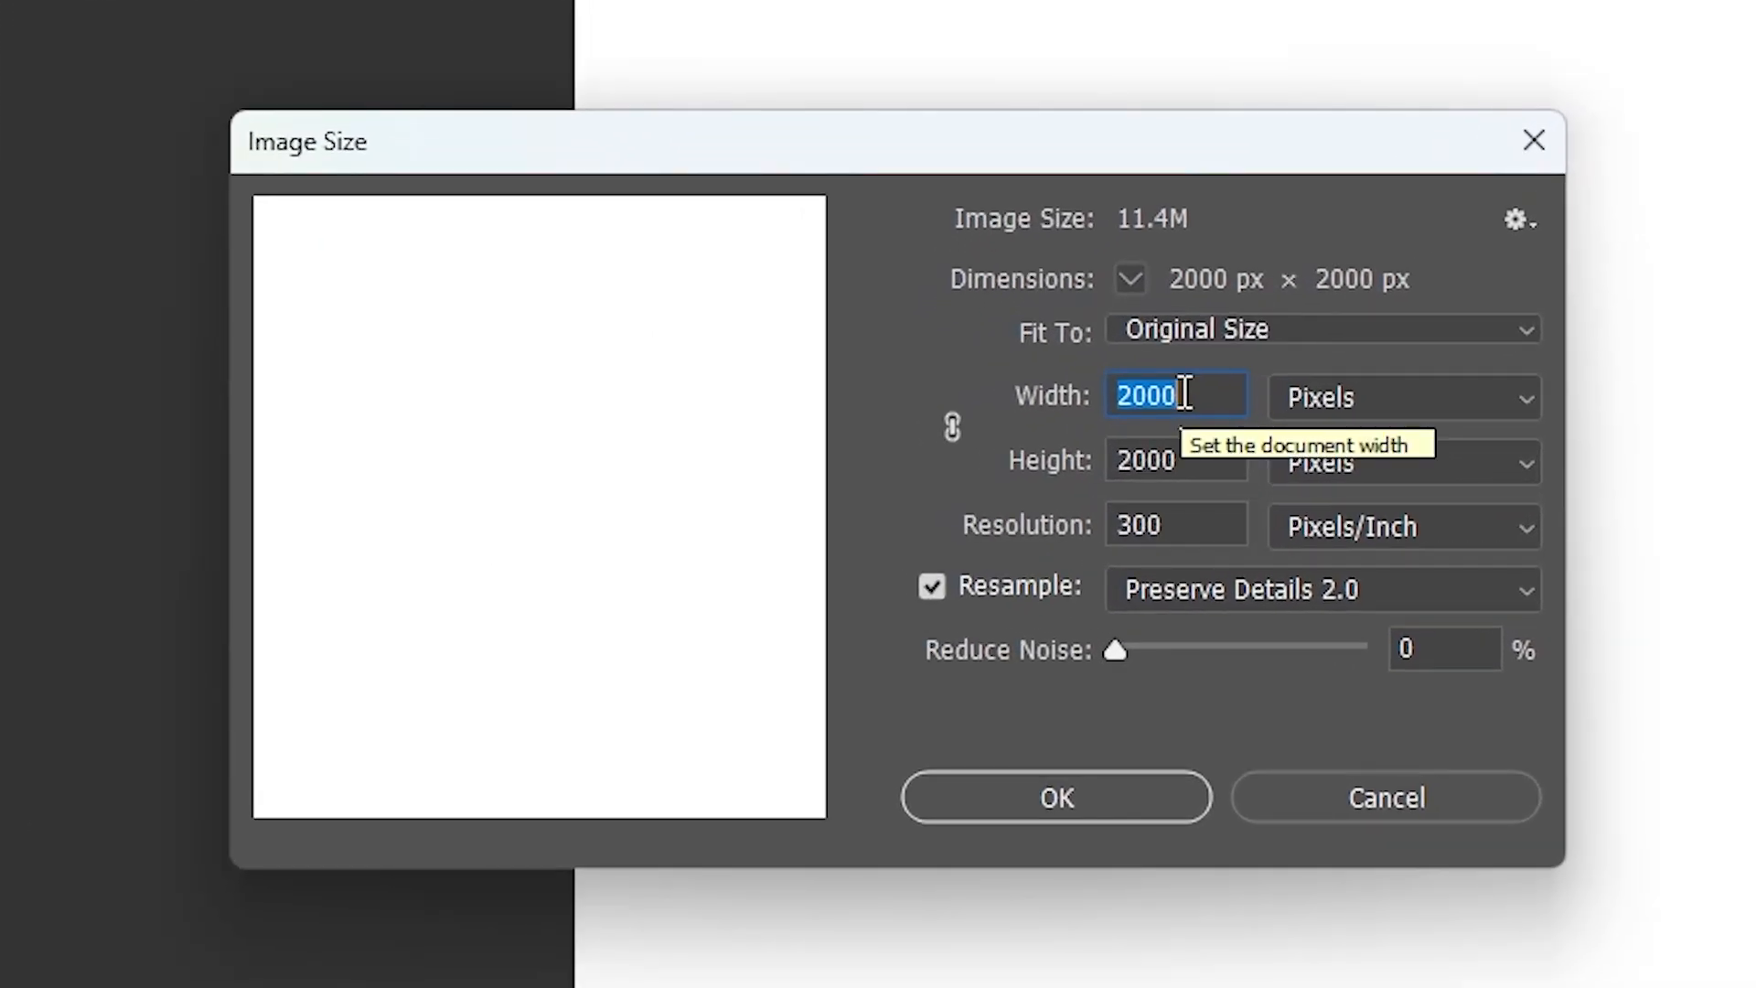
text(1920)
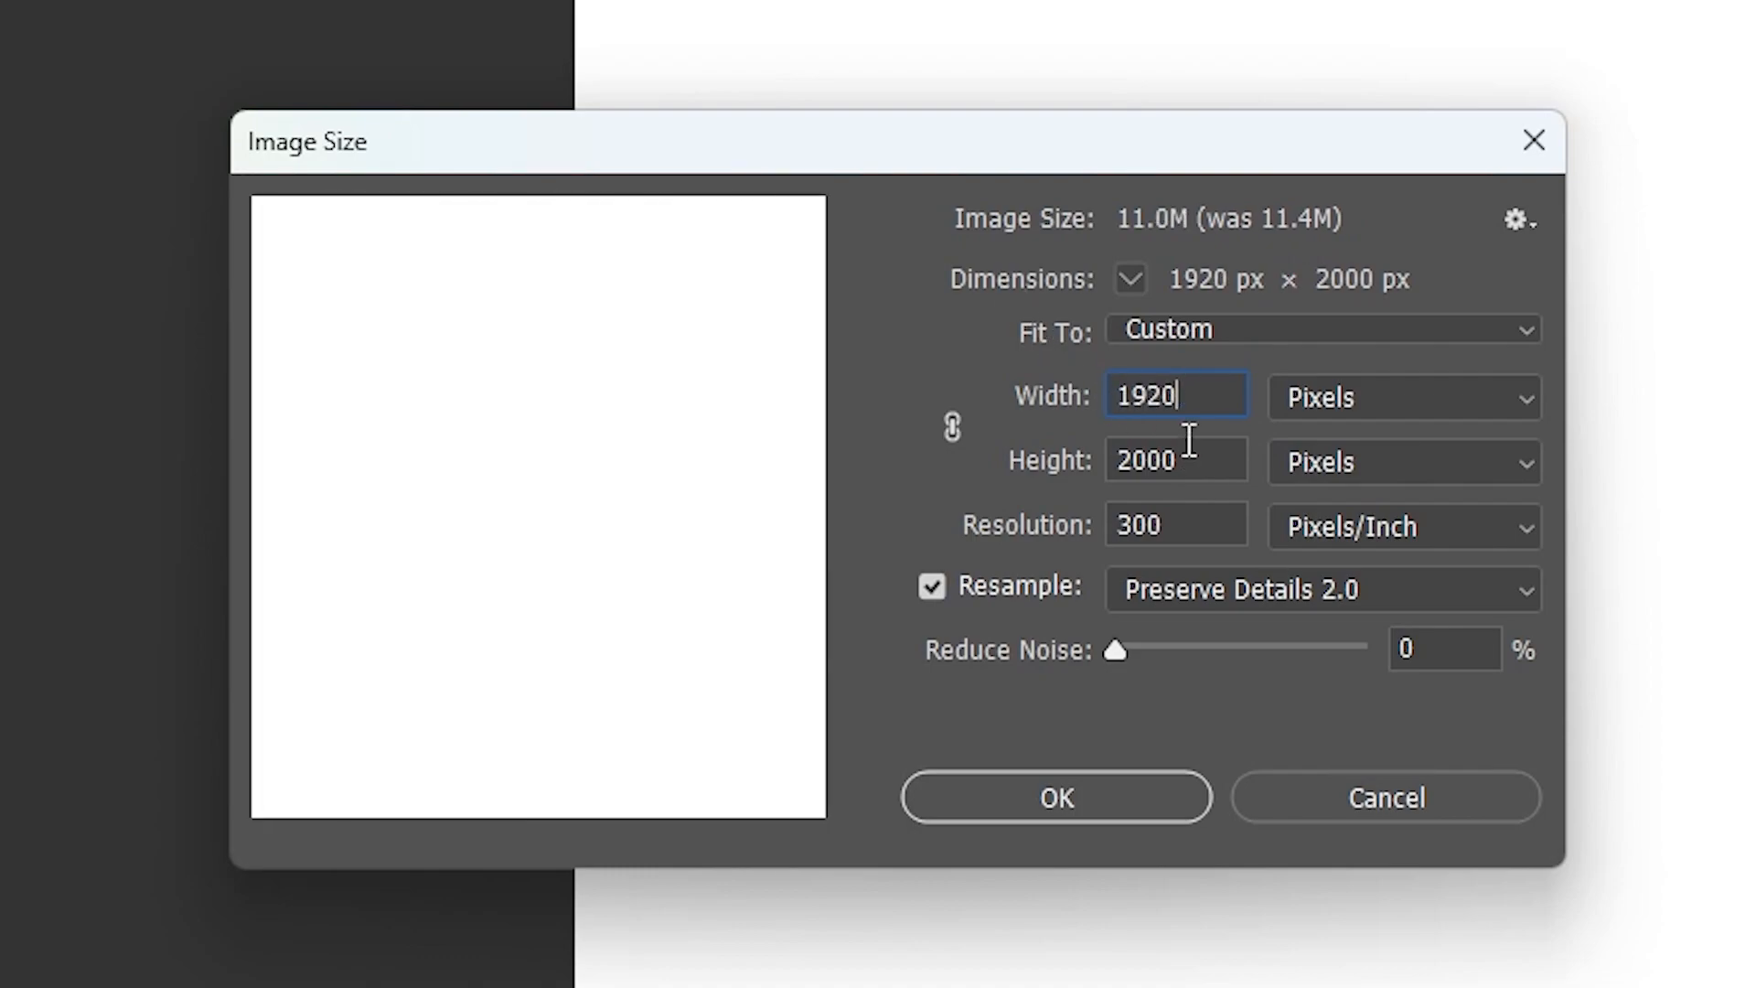
drag(1189, 457, 971, 456)
text(1080)
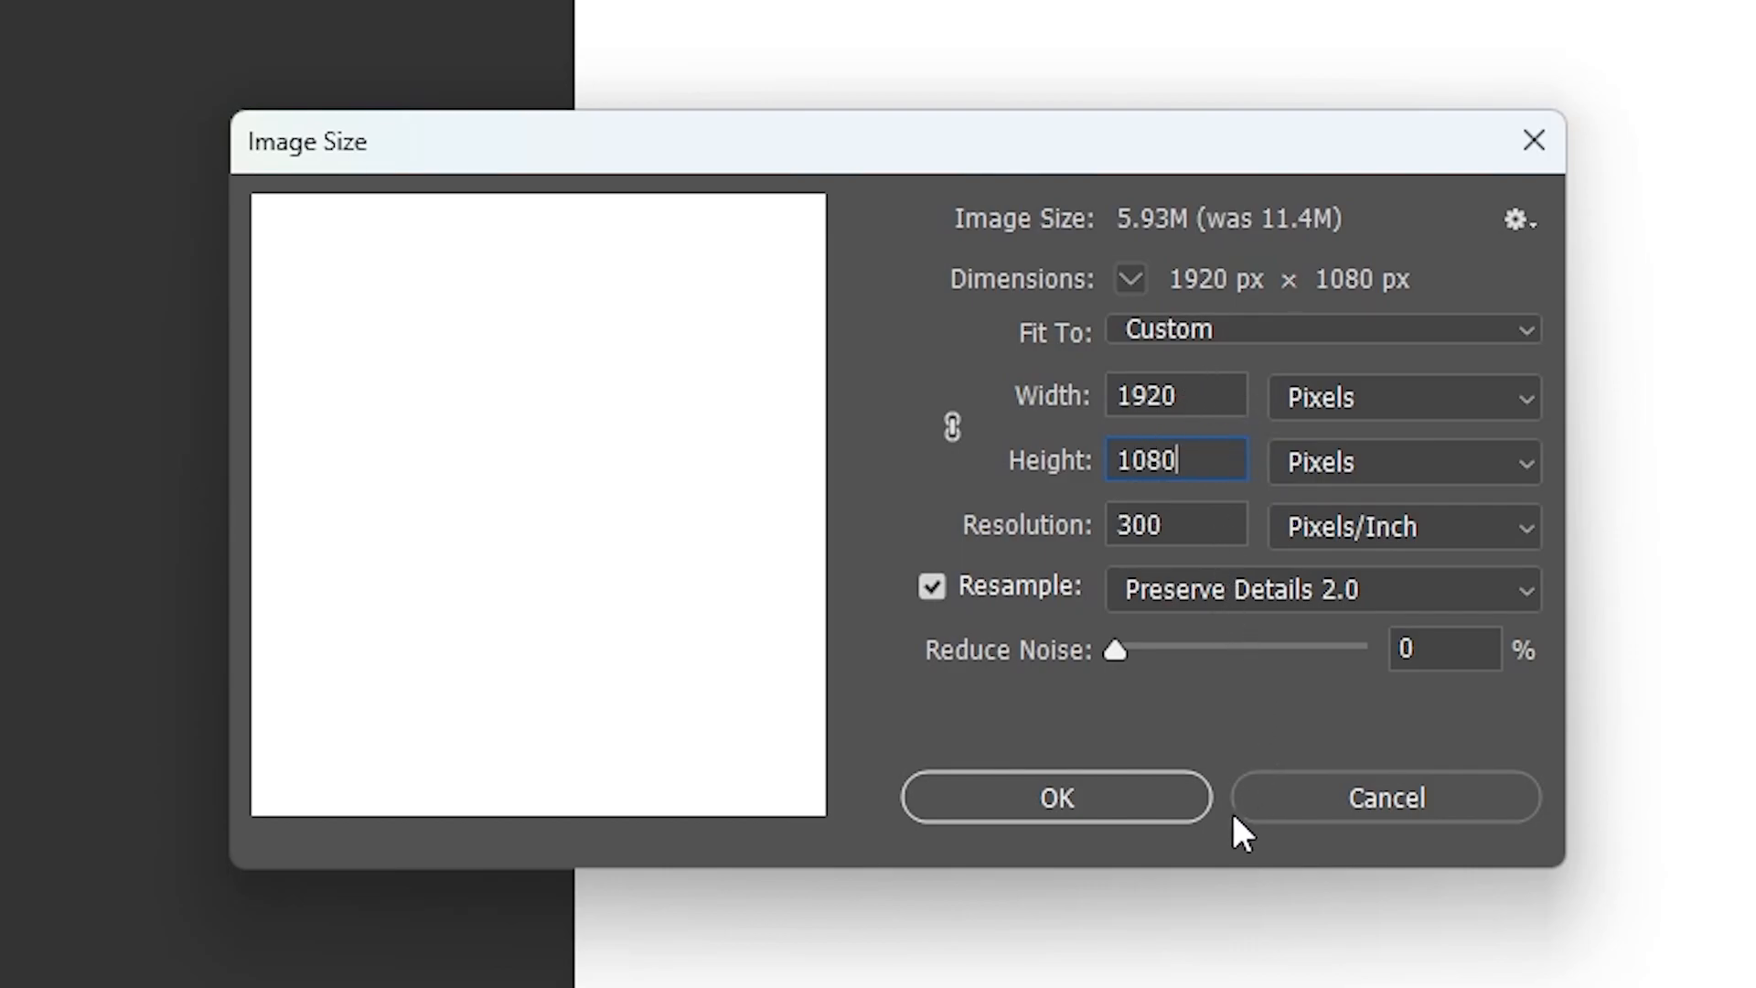
click(1091, 793)
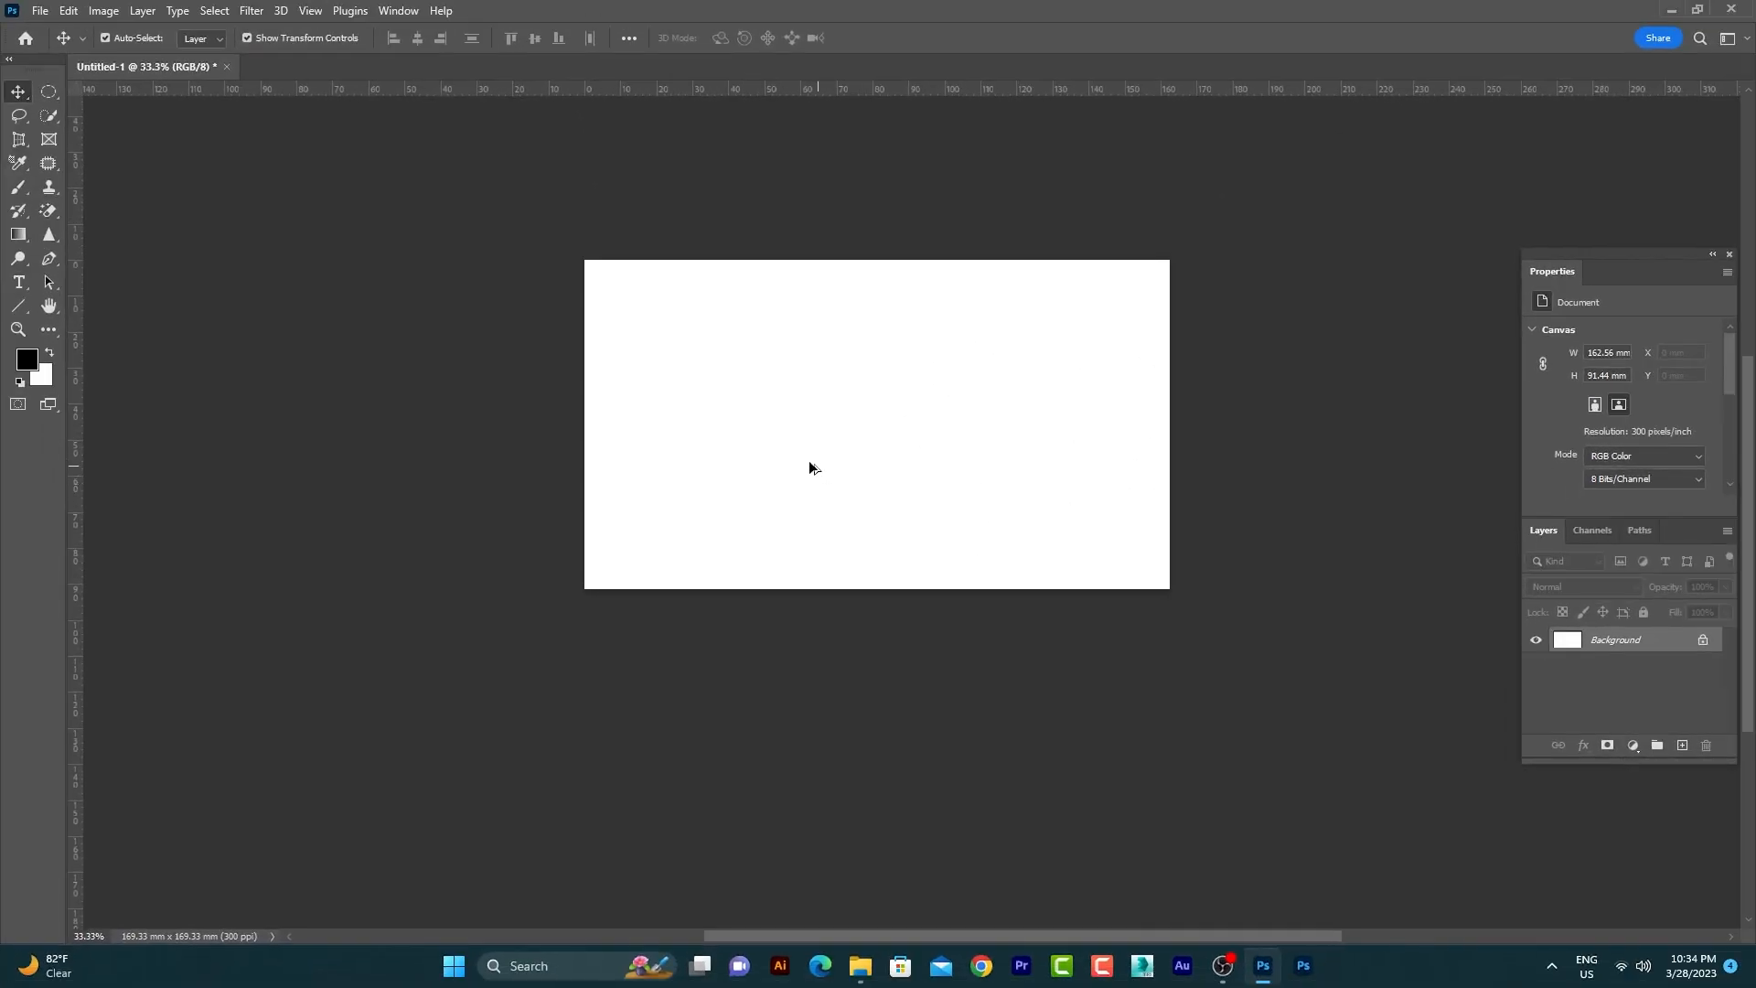
Unlock the Background layer to turn it into a regular editable layer.
scroll(809, 463, up, 4)
drag(879, 468, 879, 514)
scroll(893, 464, up, 2)
scroll(862, 497, down, 1)
scroll(909, 466, up, 3)
scroll(523, 503, down, 1)
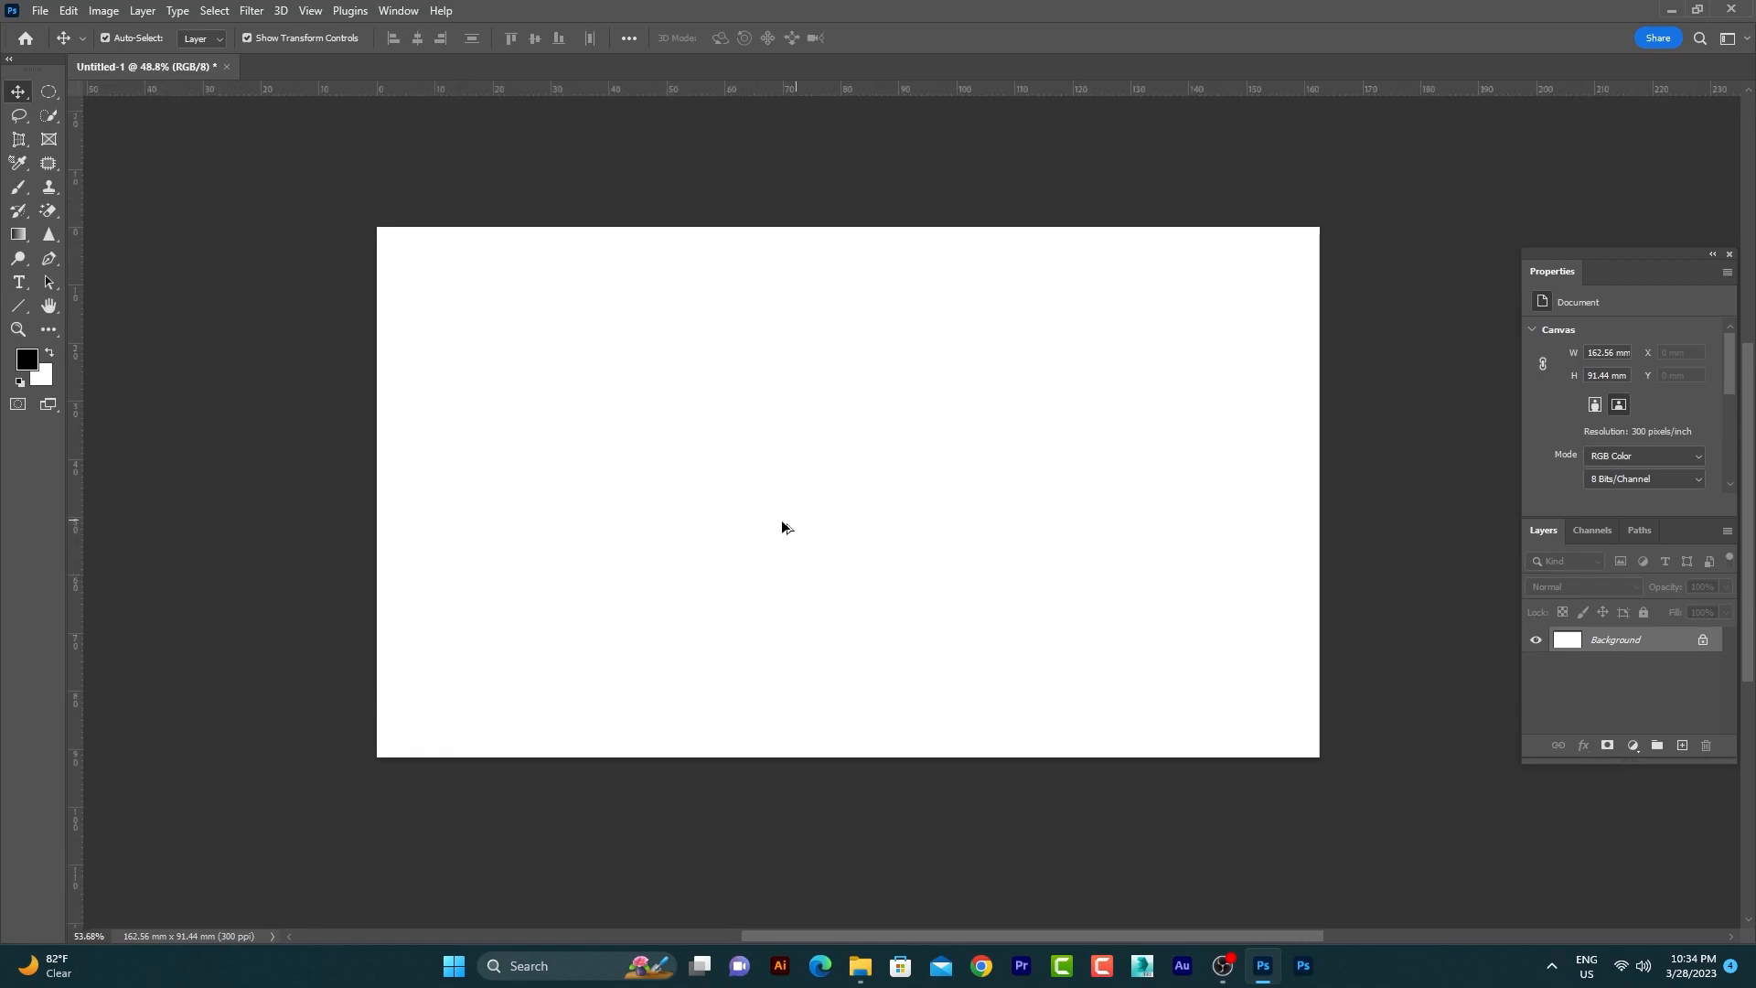
scroll(784, 520, up, 1)
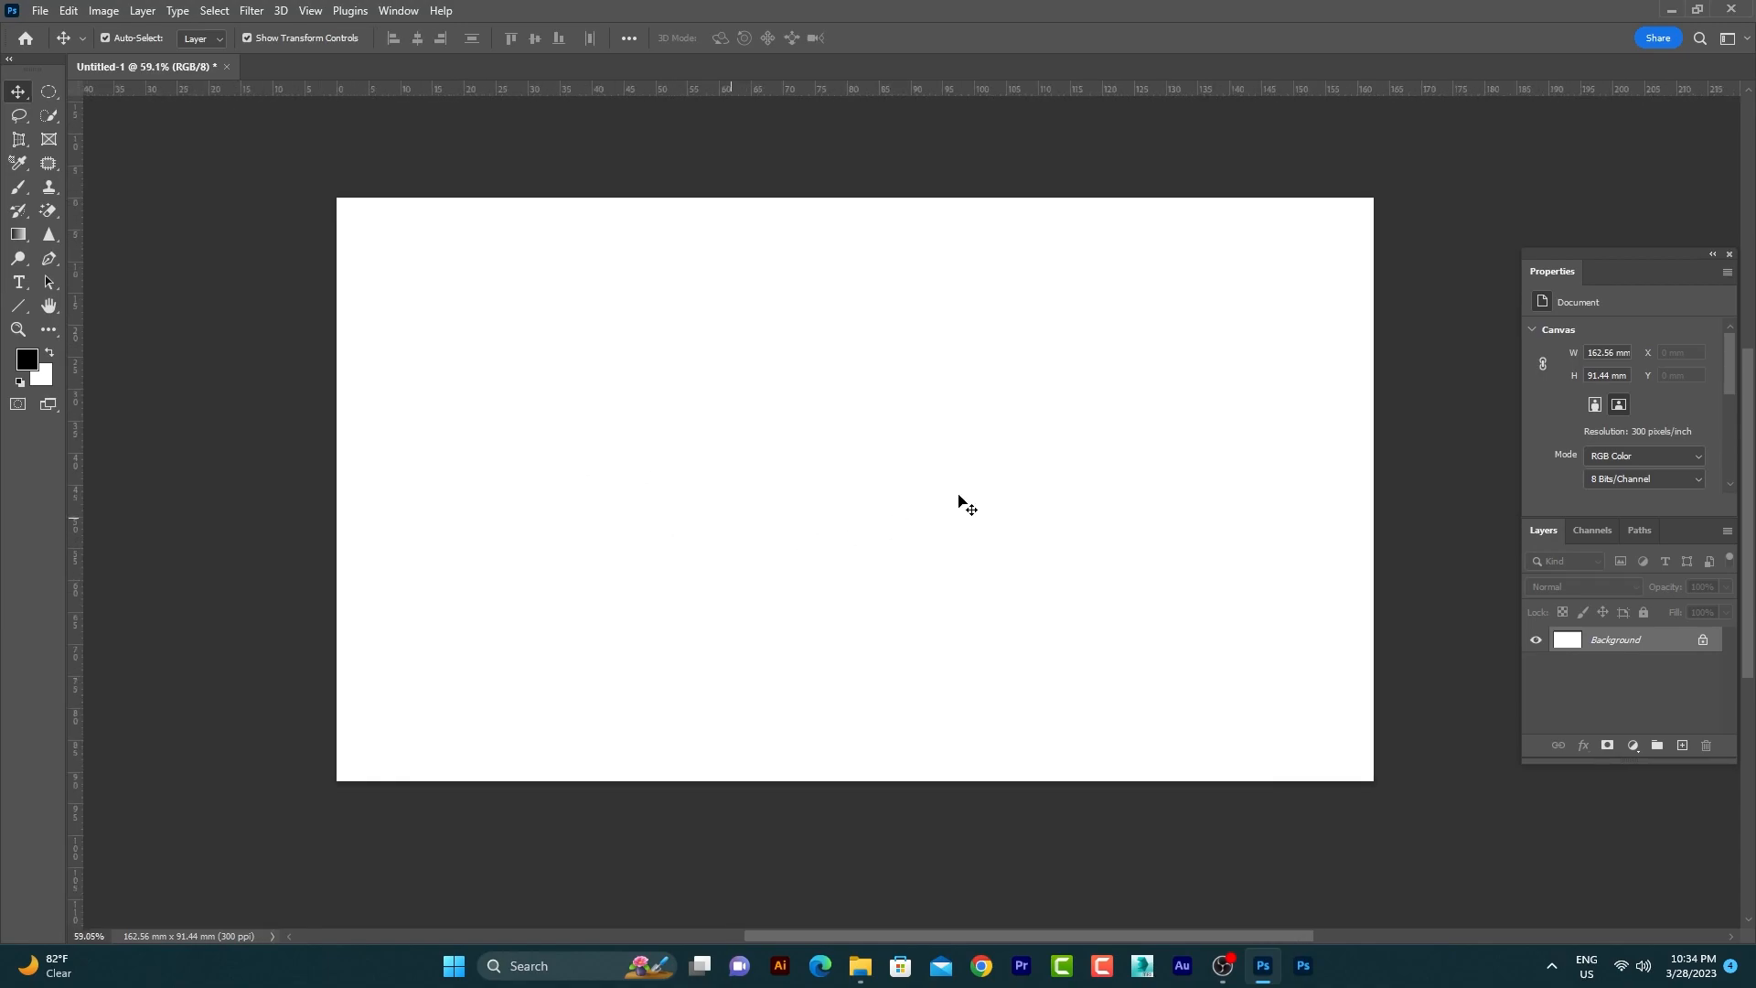
click(1703, 642)
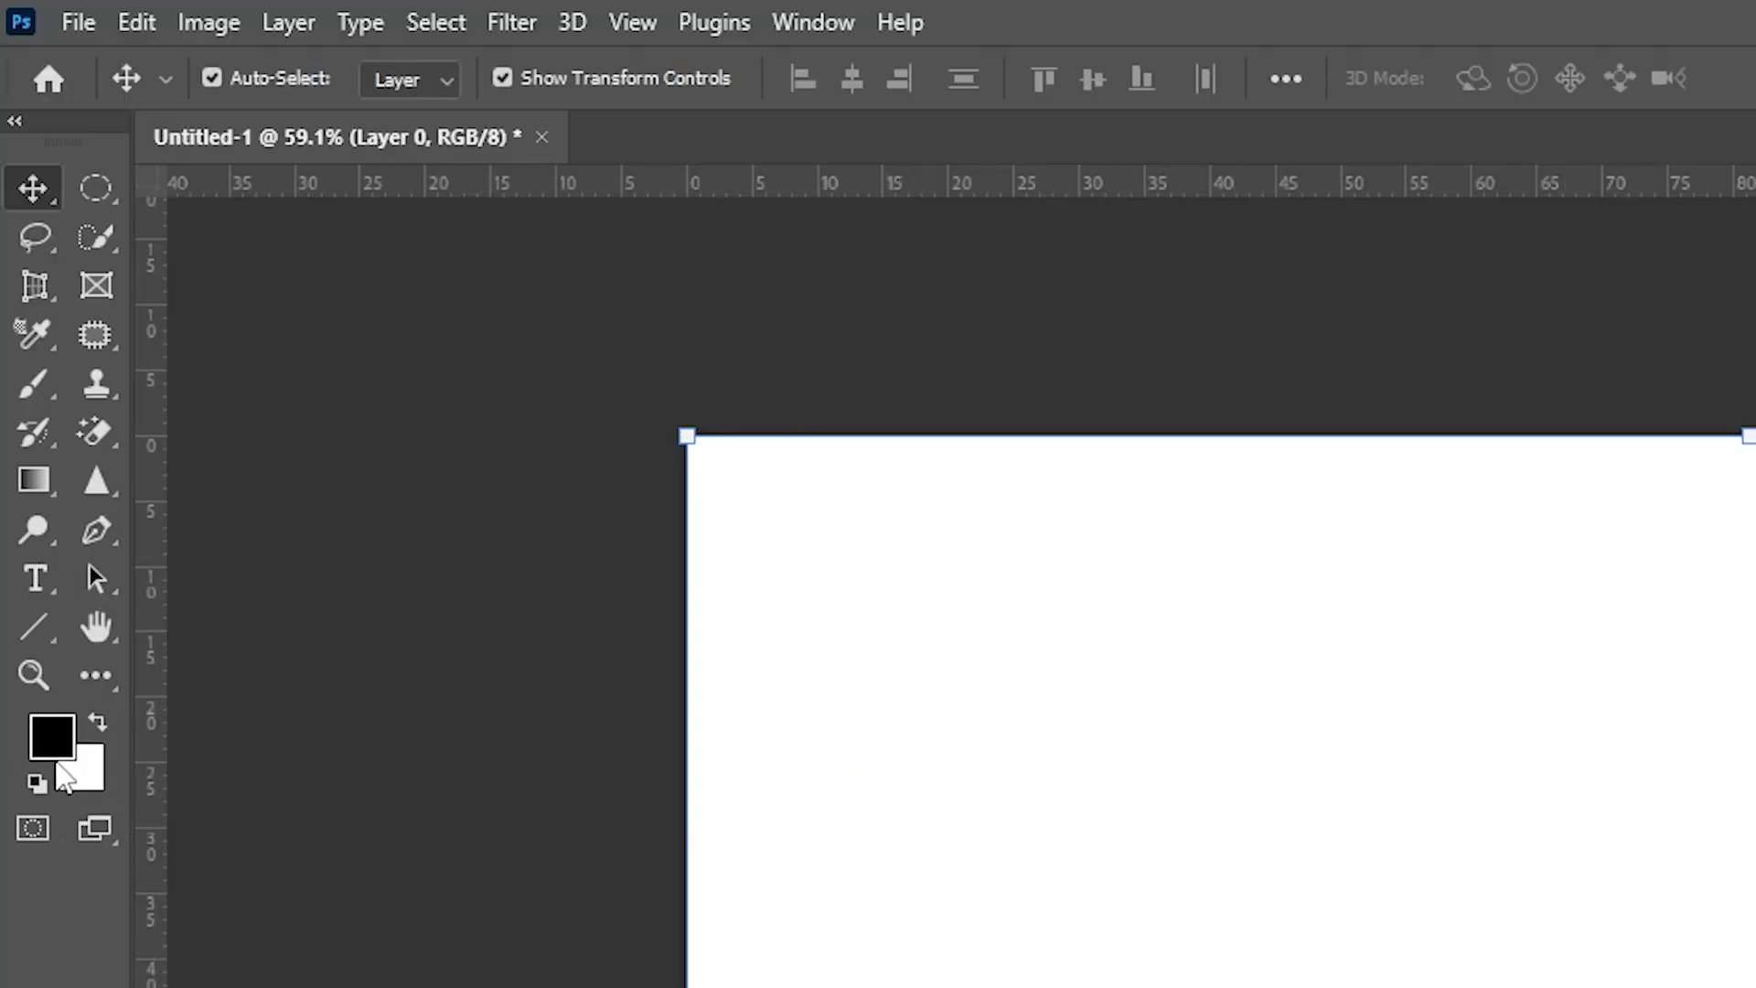
Activate the Gradient tool with the black-to-white gradient from the Basics presets.
click(33, 485)
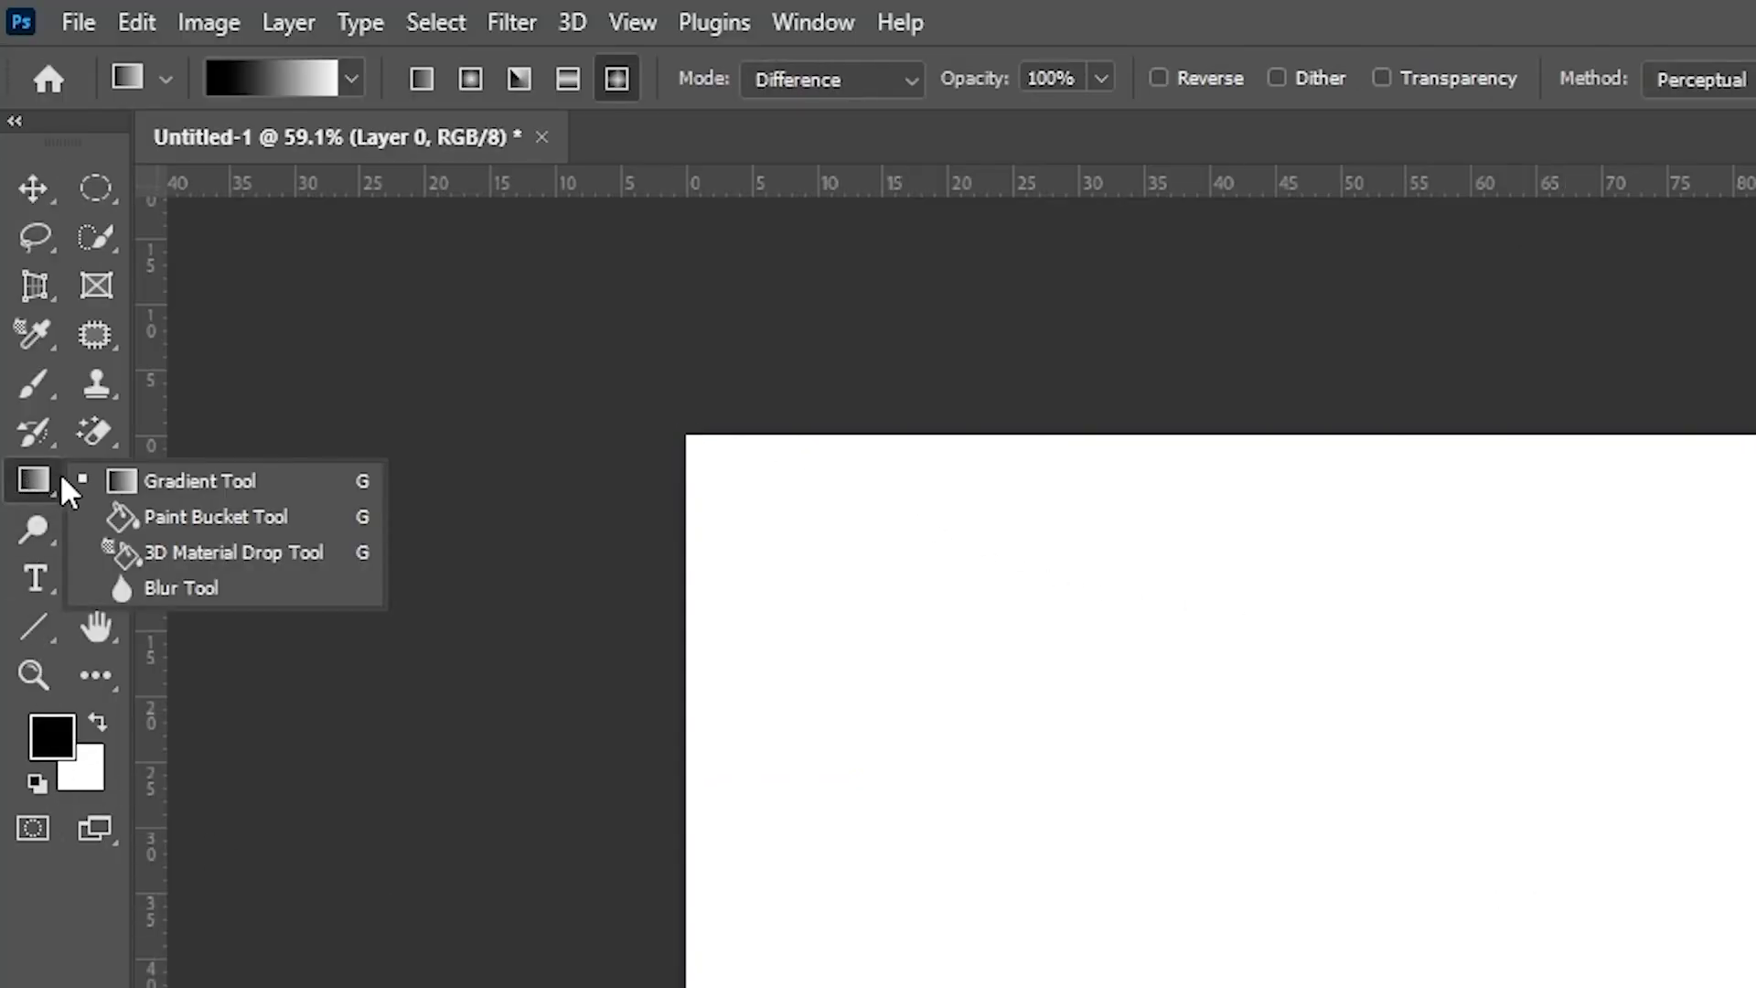
click(173, 482)
click(355, 82)
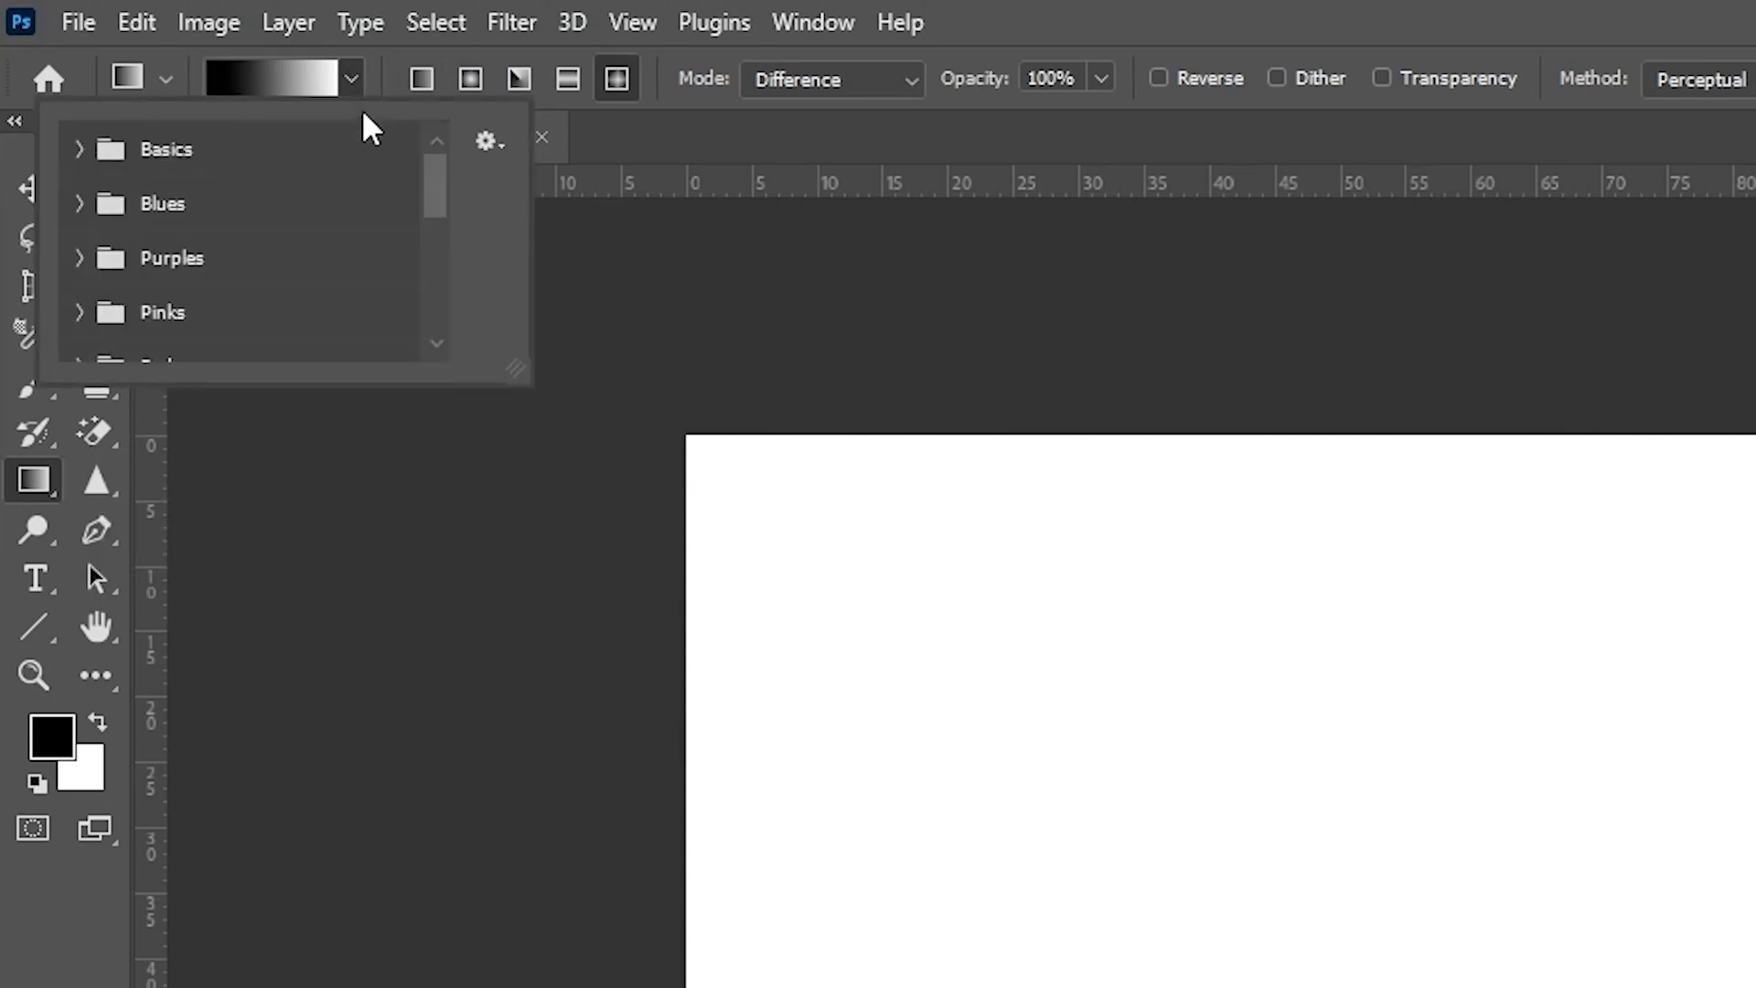
click(81, 149)
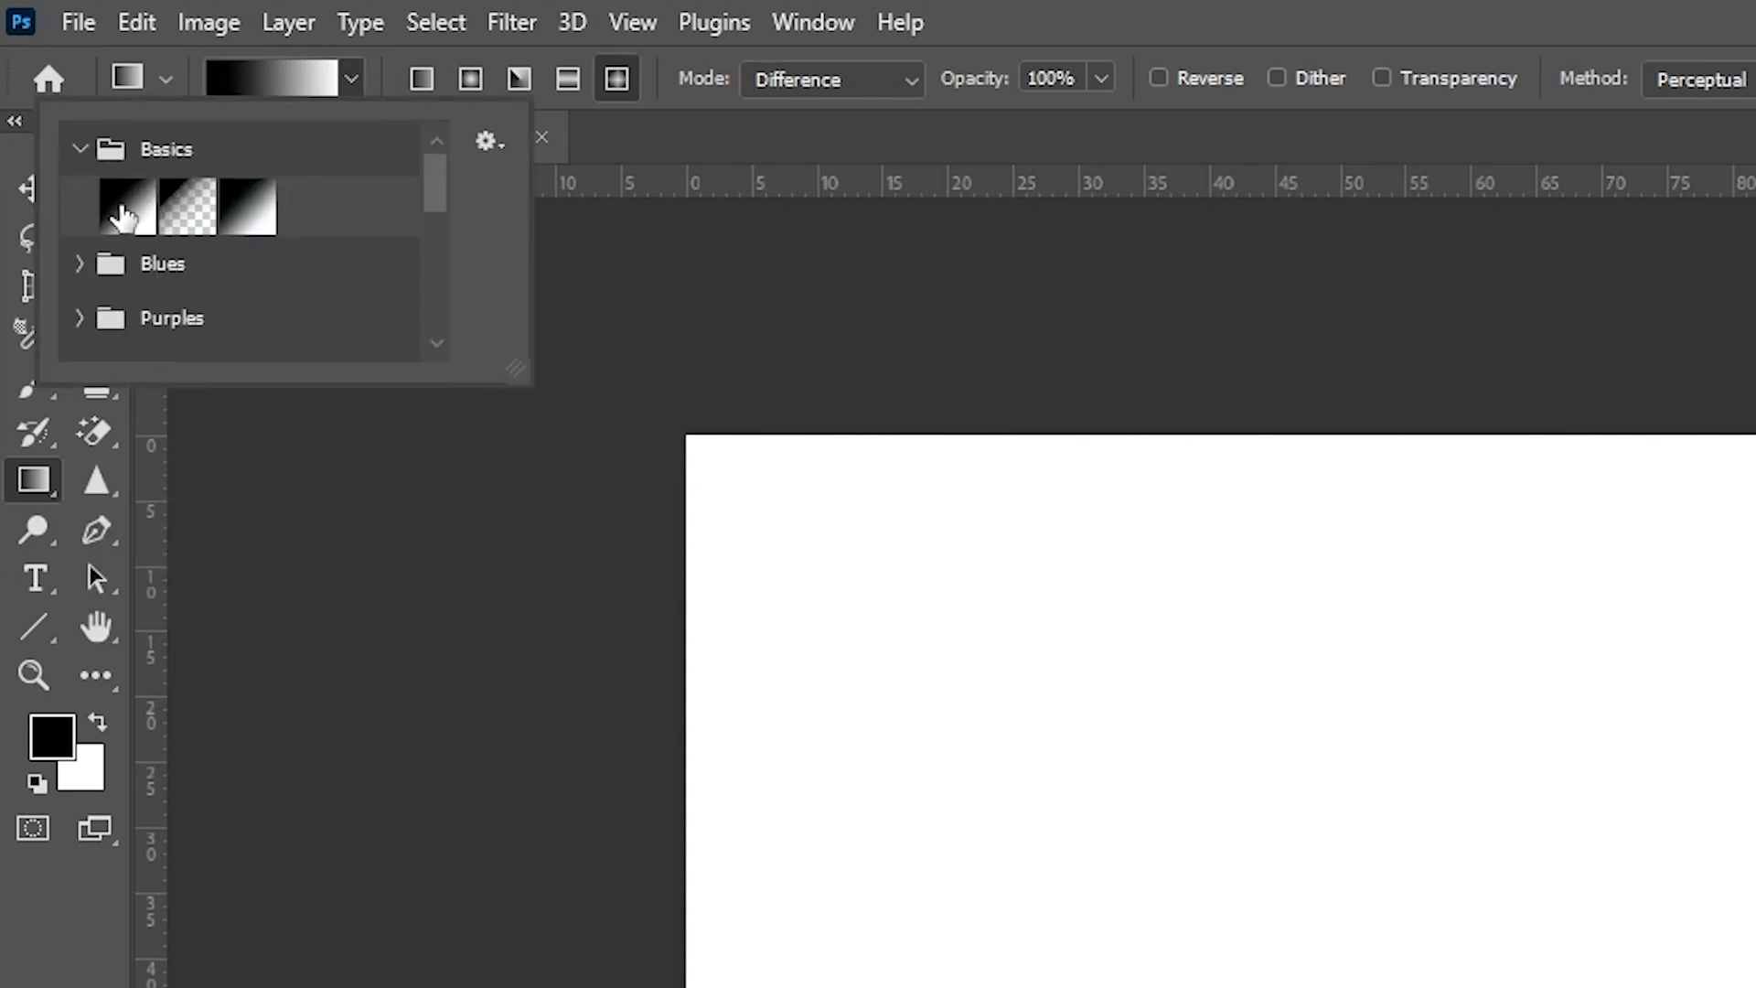
click(596, 262)
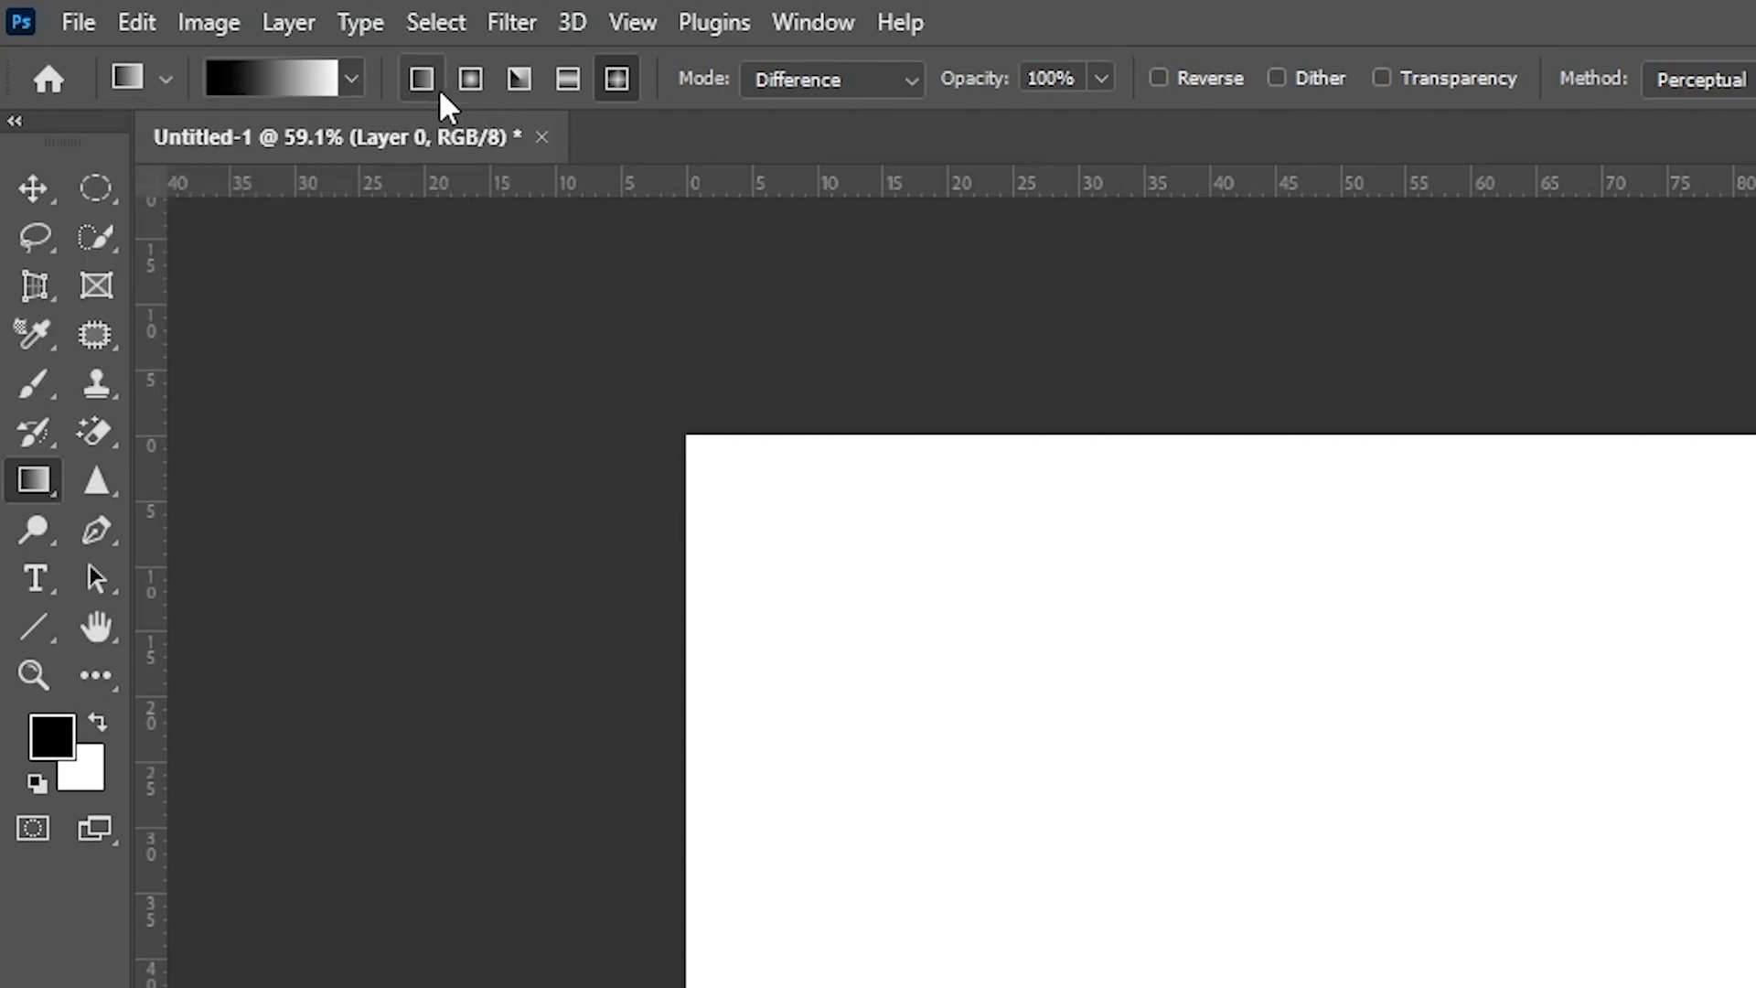
Use the diamond gradient style in Difference mode and set Layer 0's blending mode to Difference.
click(617, 81)
click(759, 80)
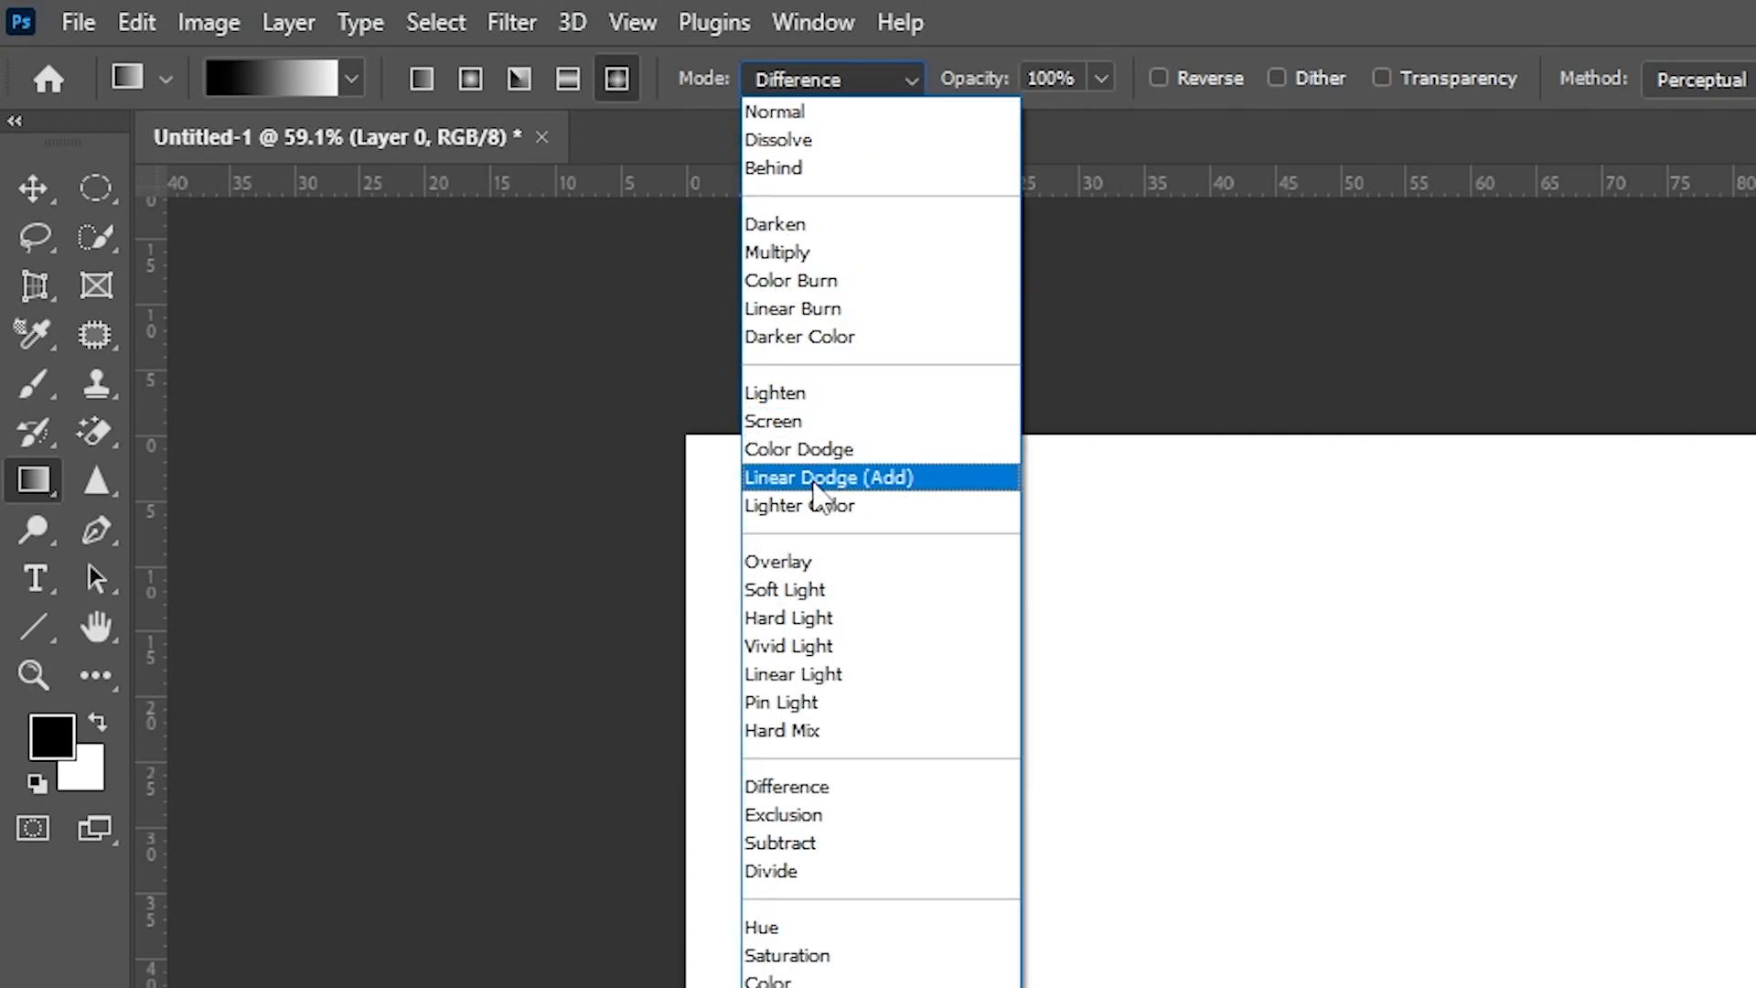
click(834, 788)
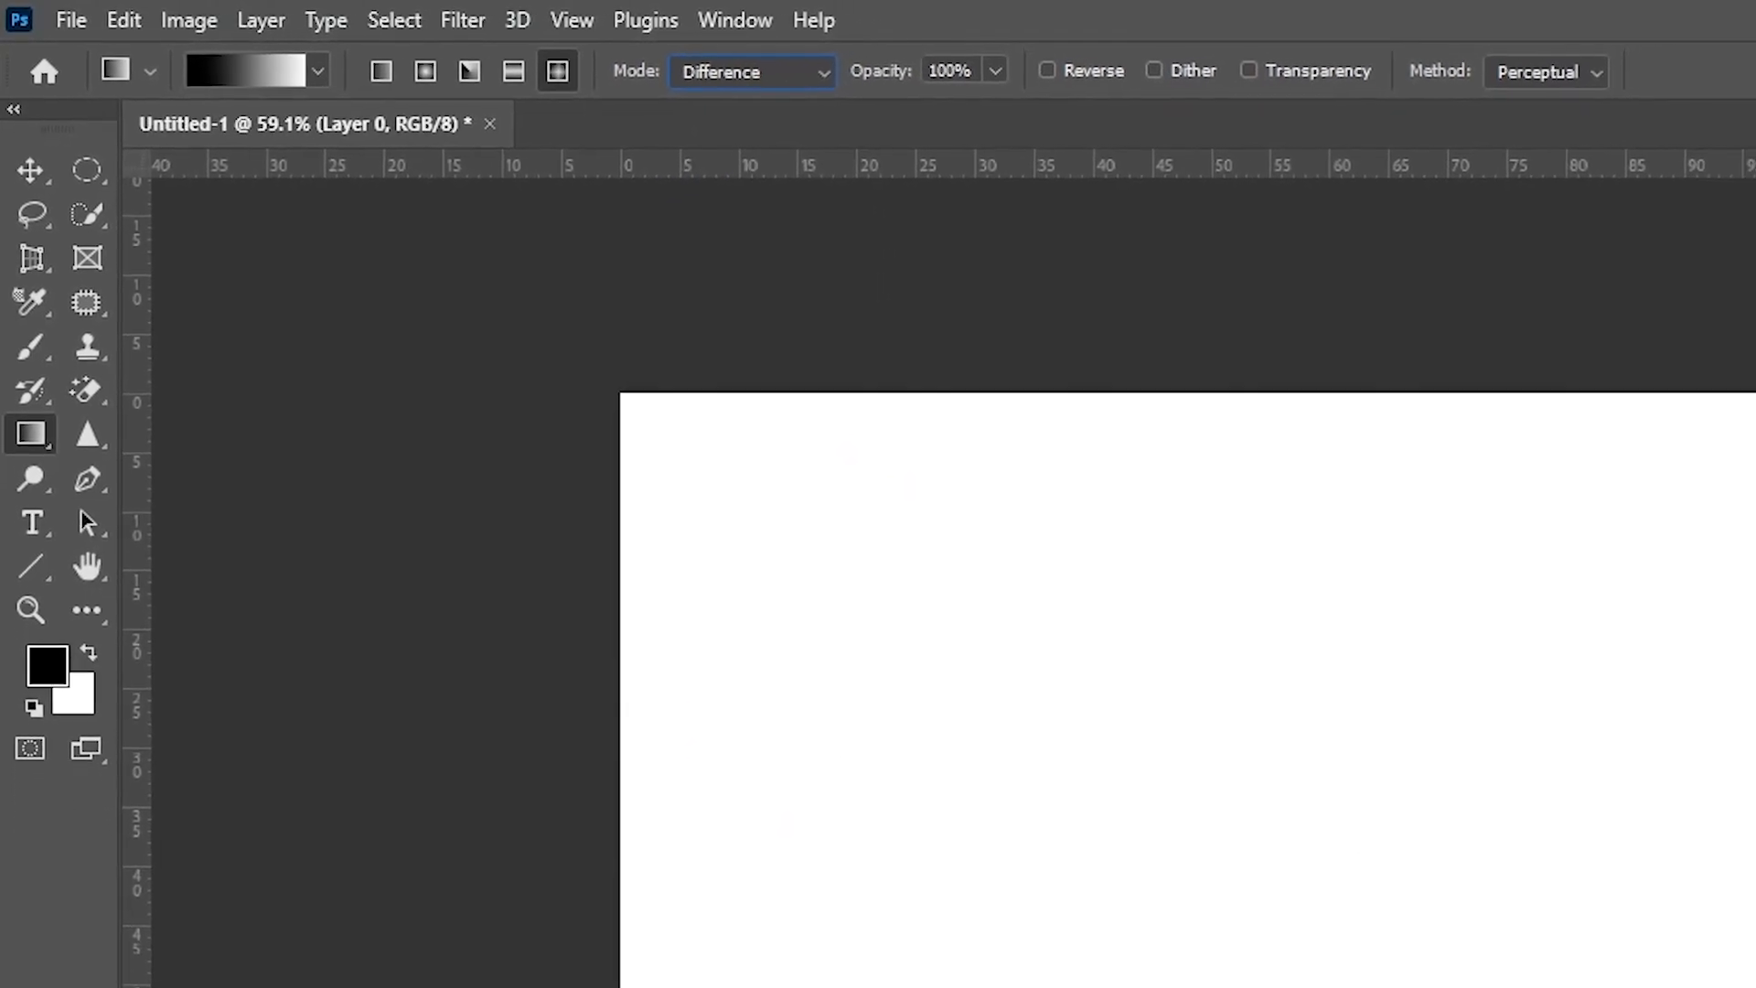
click(1623, 609)
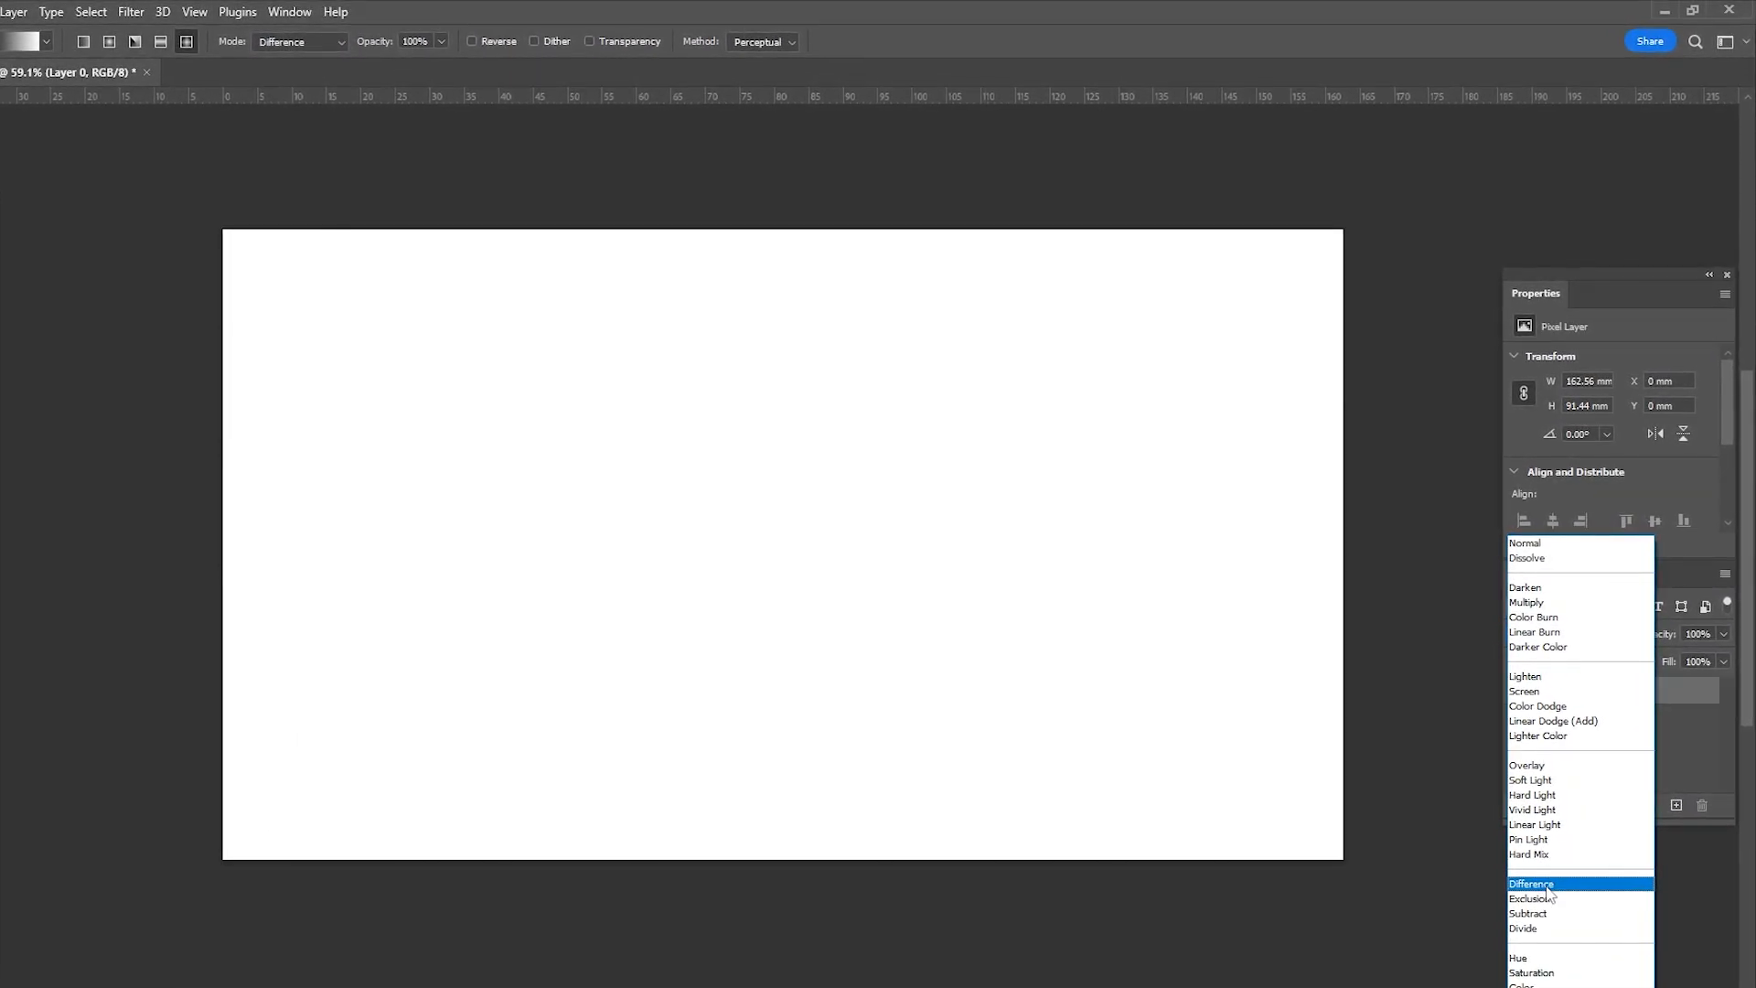
click(1546, 884)
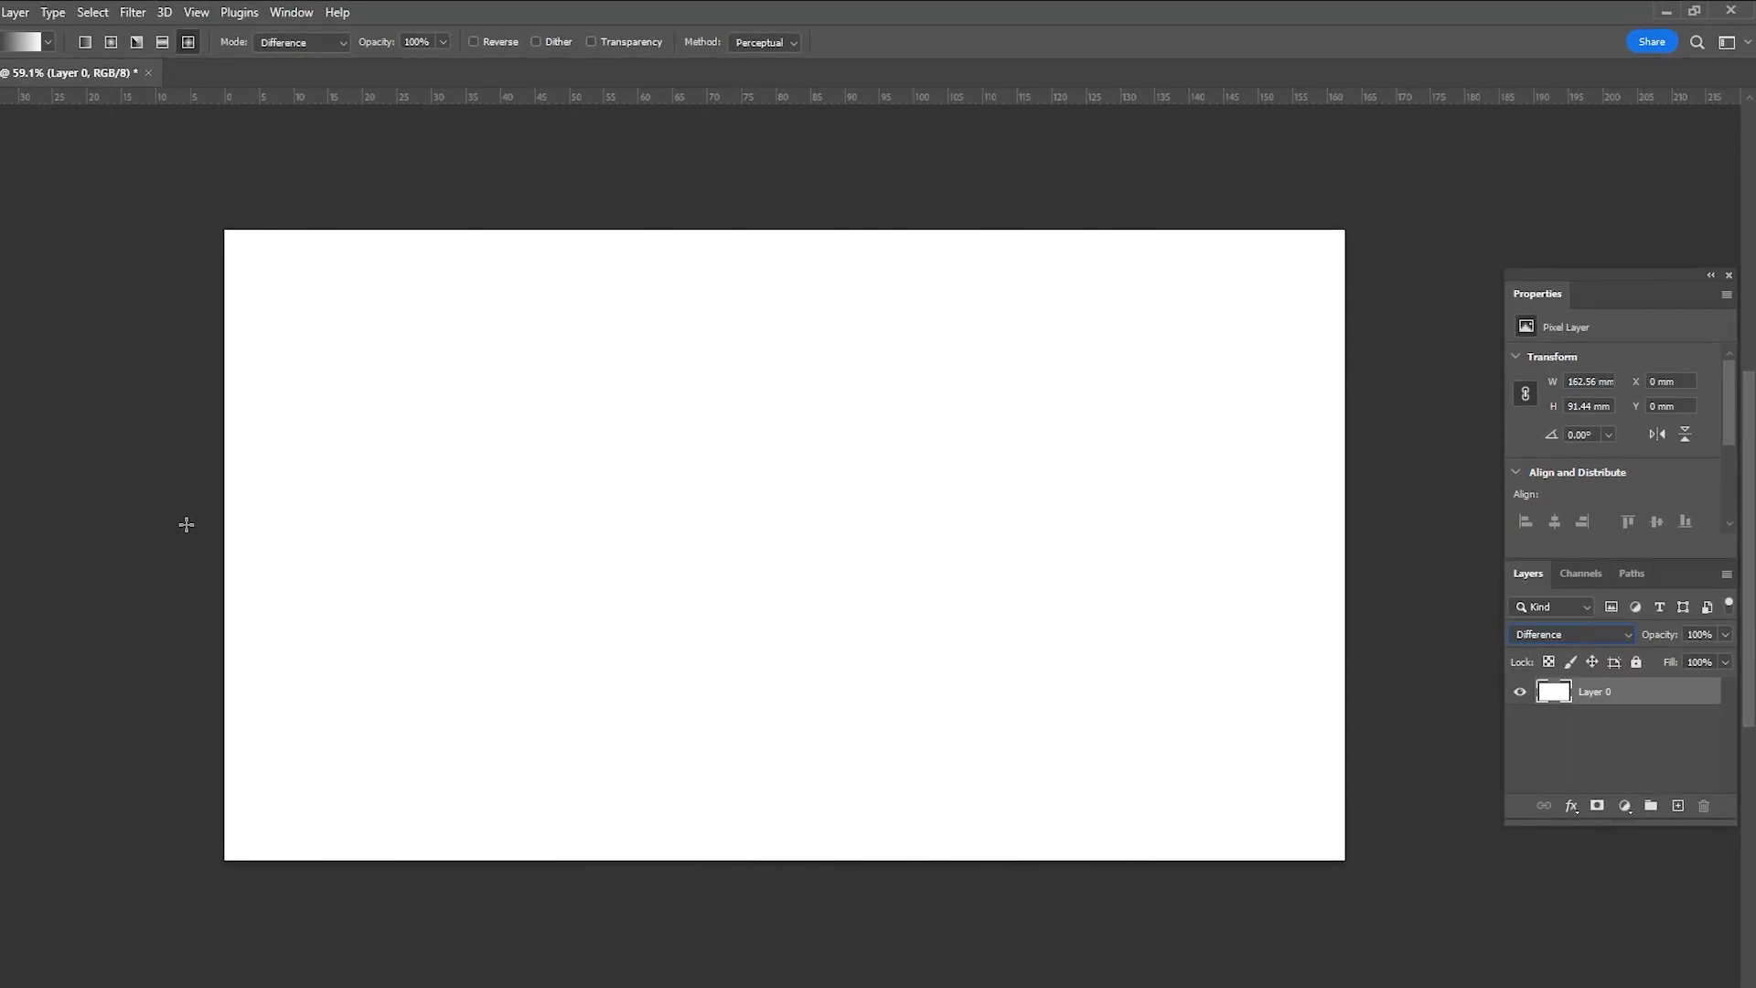
Draw about fifteen overlapping diamond gradients across the canvas from varied edges and directions to build an irregular black-and-white crease pattern.
drag(280, 418, 722, 153)
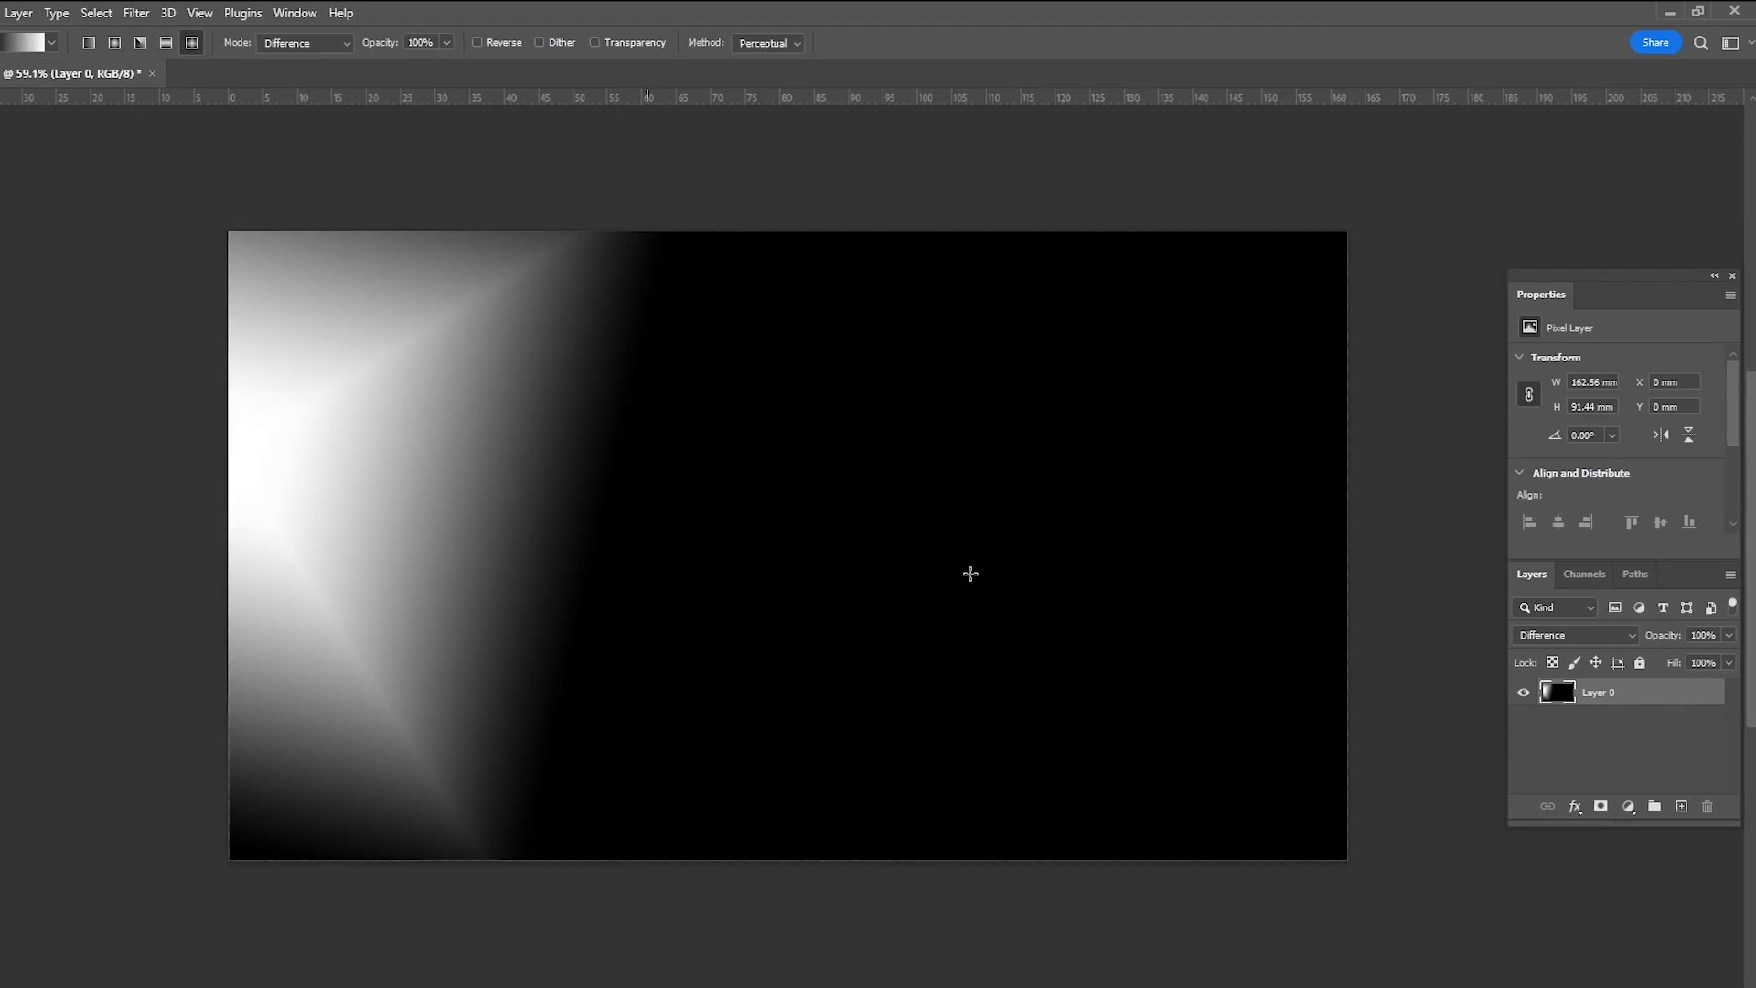
drag(1345, 439, 842, 279)
drag(1360, 635, 1025, 929)
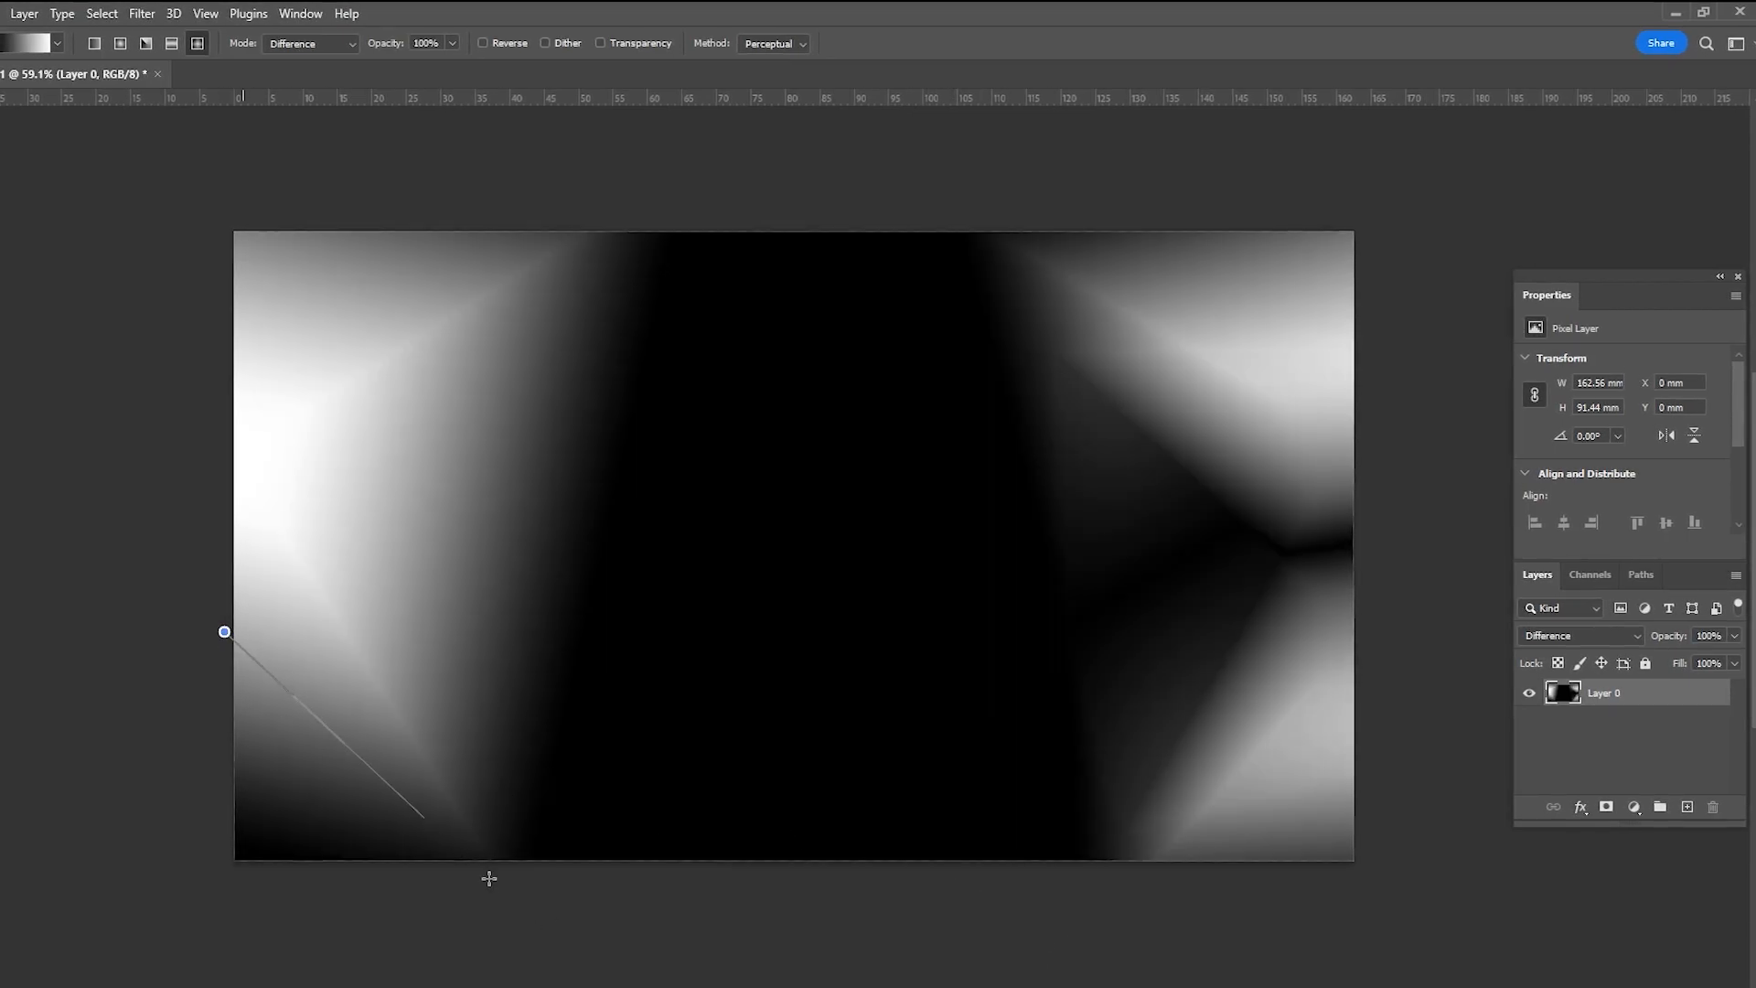
drag(457, 852, 608, 933)
drag(603, 318, 622, 312)
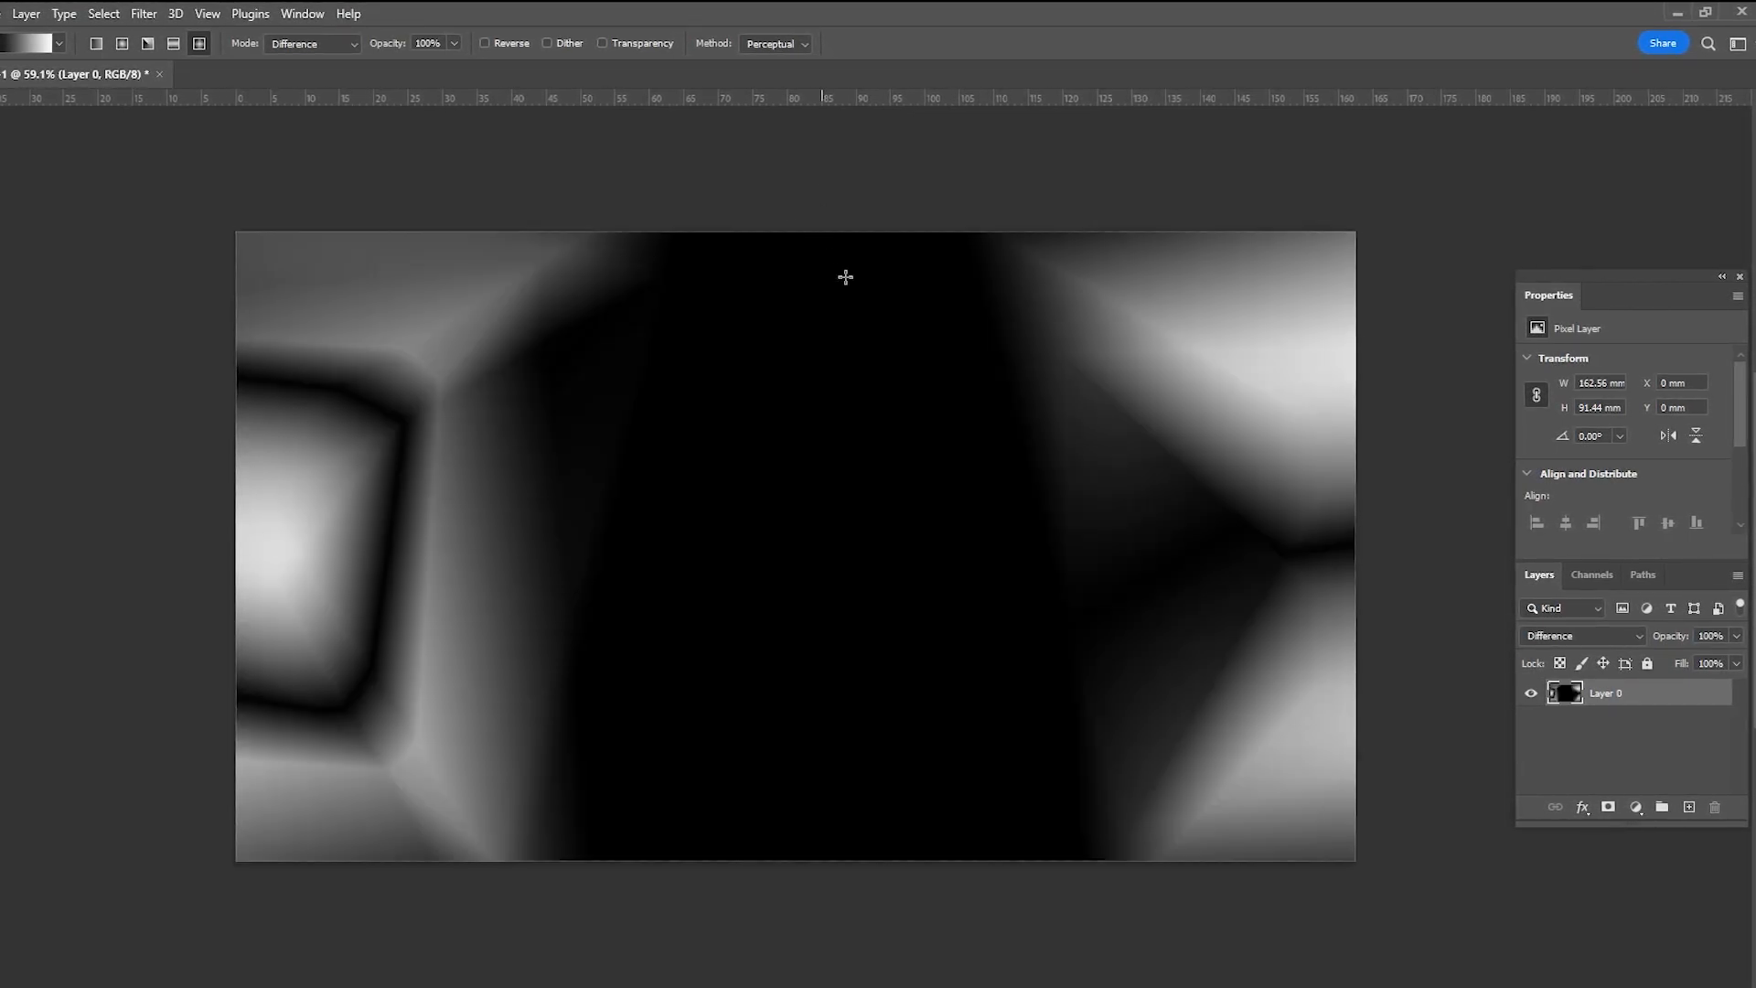
drag(1350, 558, 915, 198)
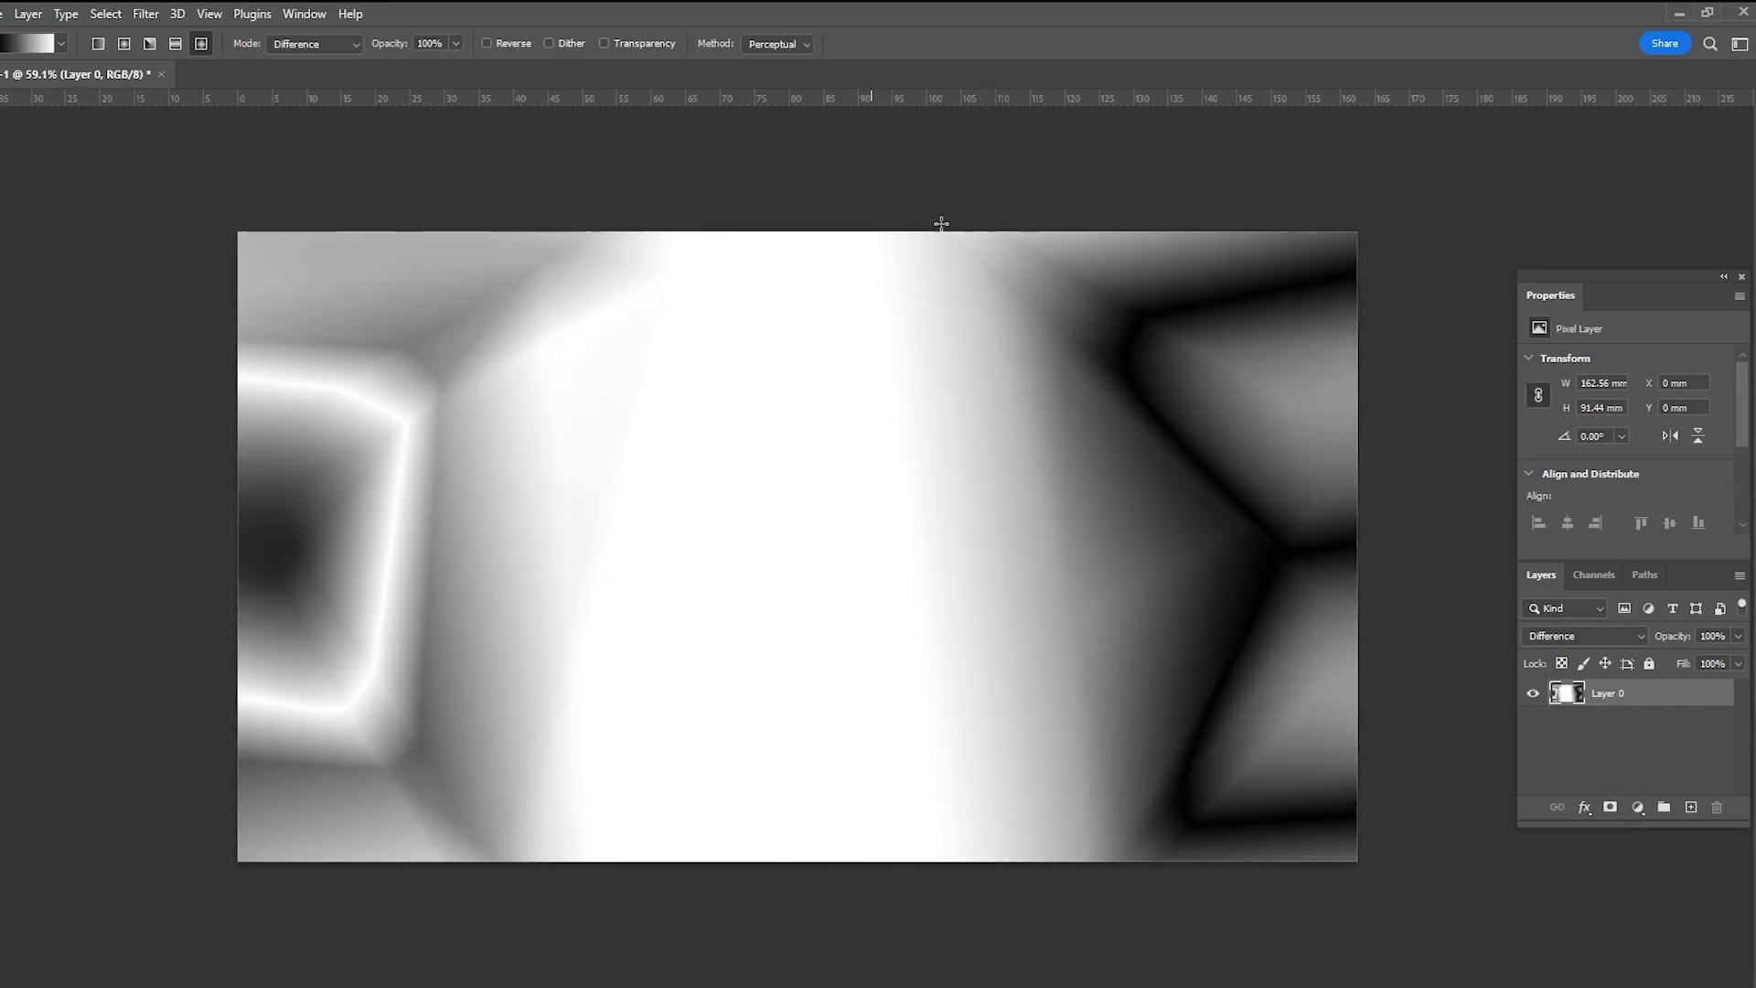
drag(965, 822, 1491, 523)
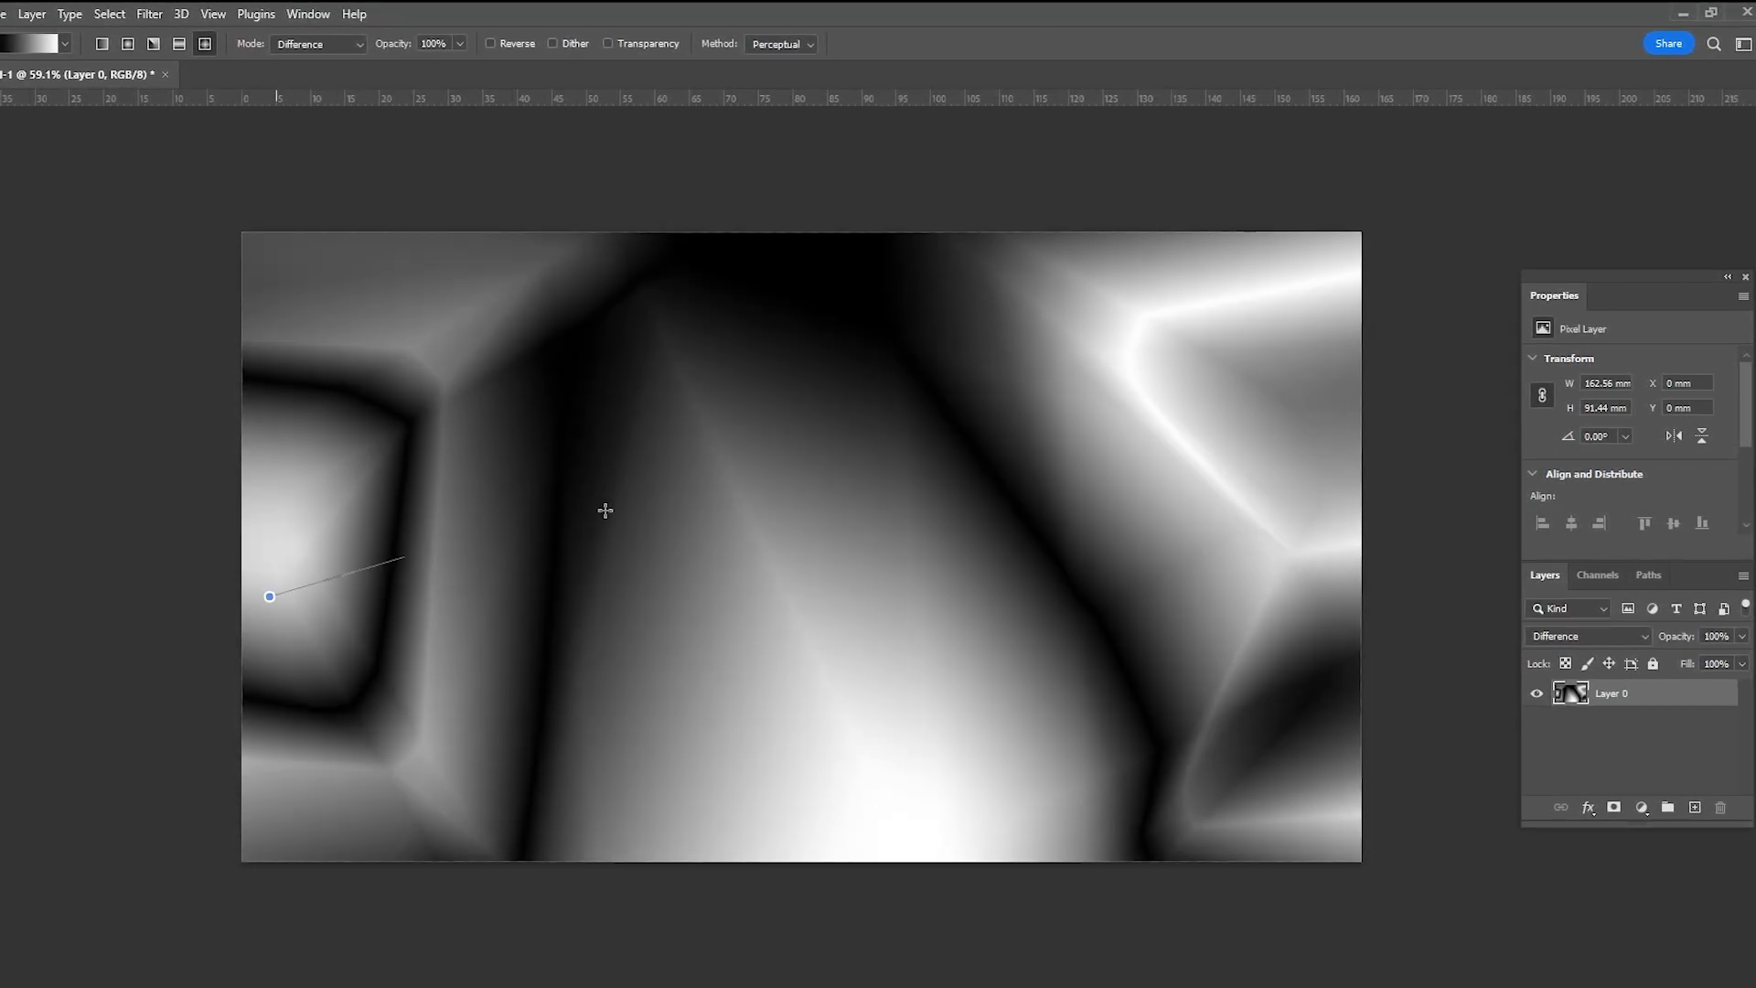
drag(539, 526, 1012, 382)
drag(1102, 637, 608, 386)
drag(490, 620, 832, 430)
drag(1208, 635, 768, 443)
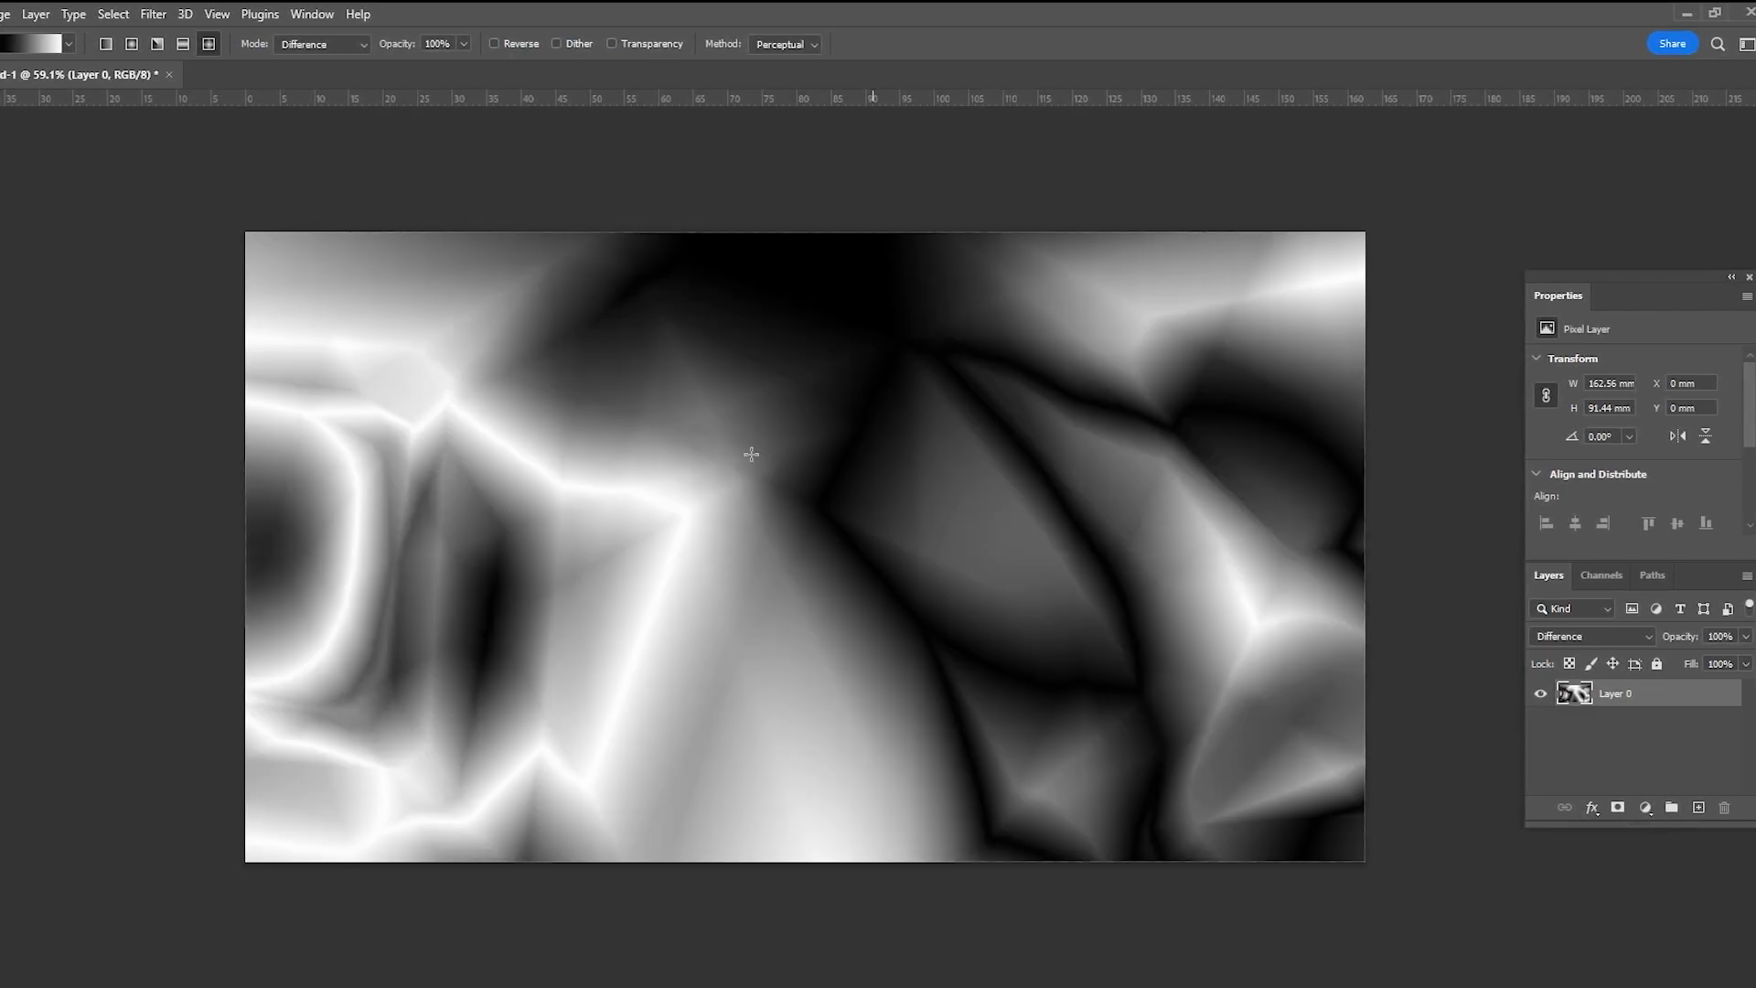
drag(466, 670, 914, 595)
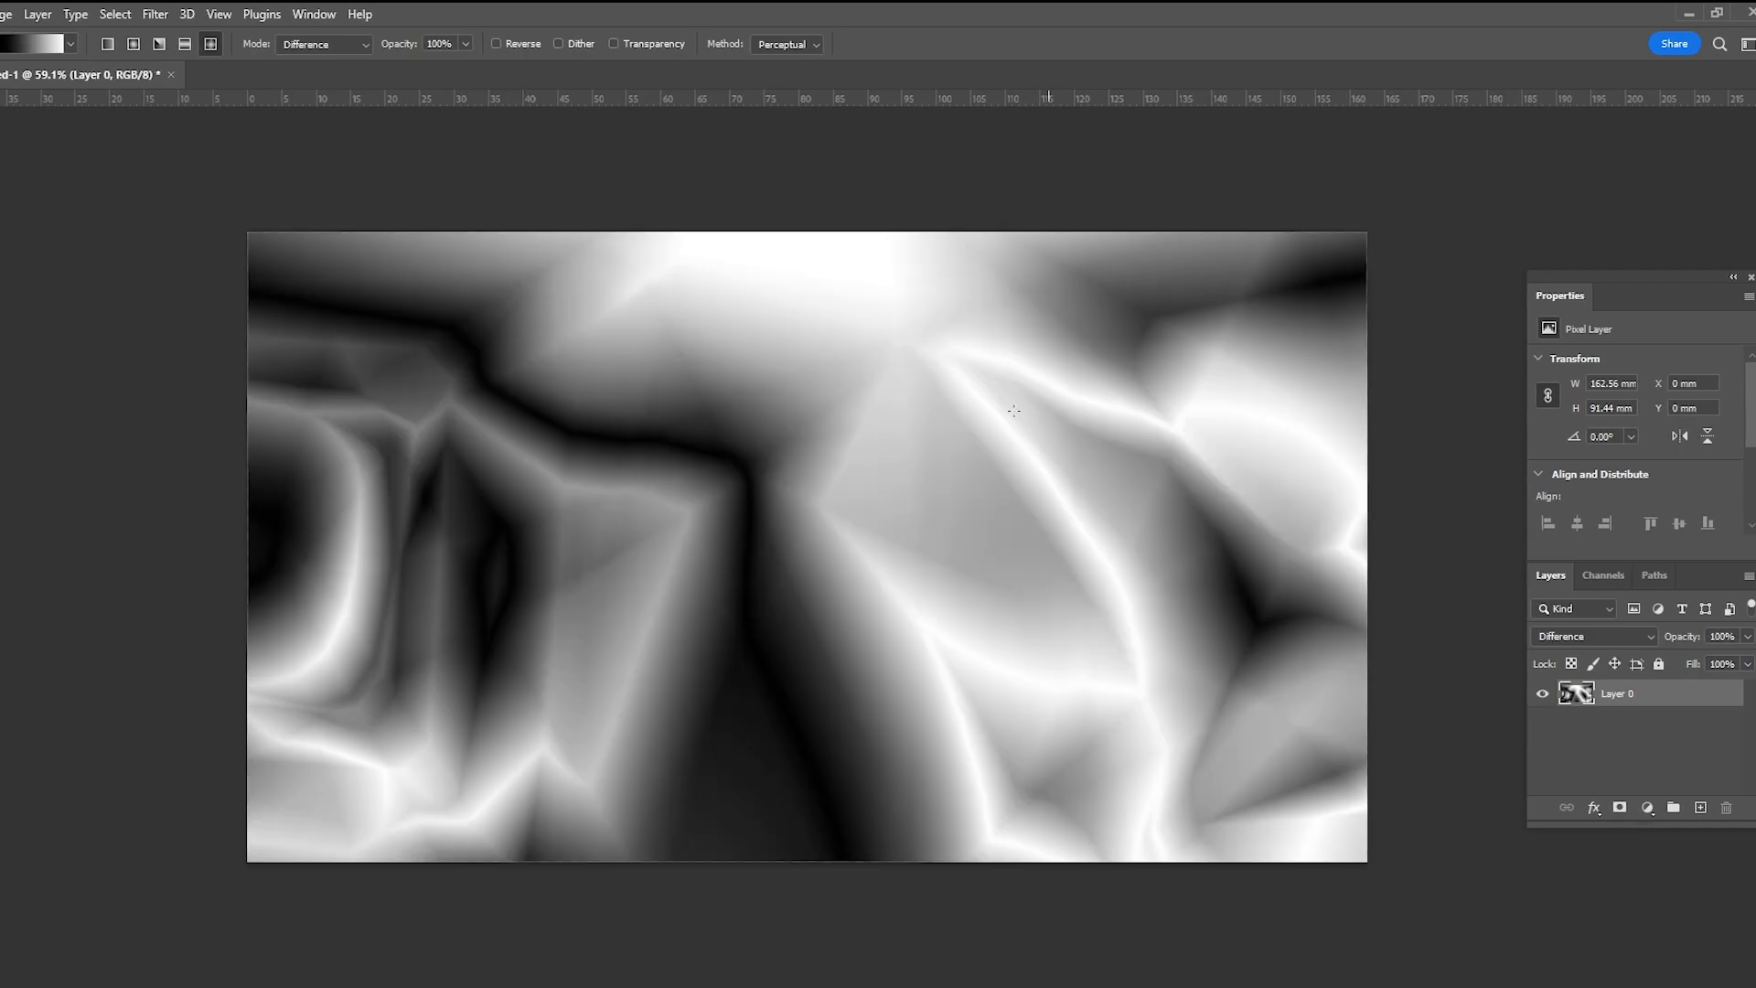
drag(1221, 721, 517, 312)
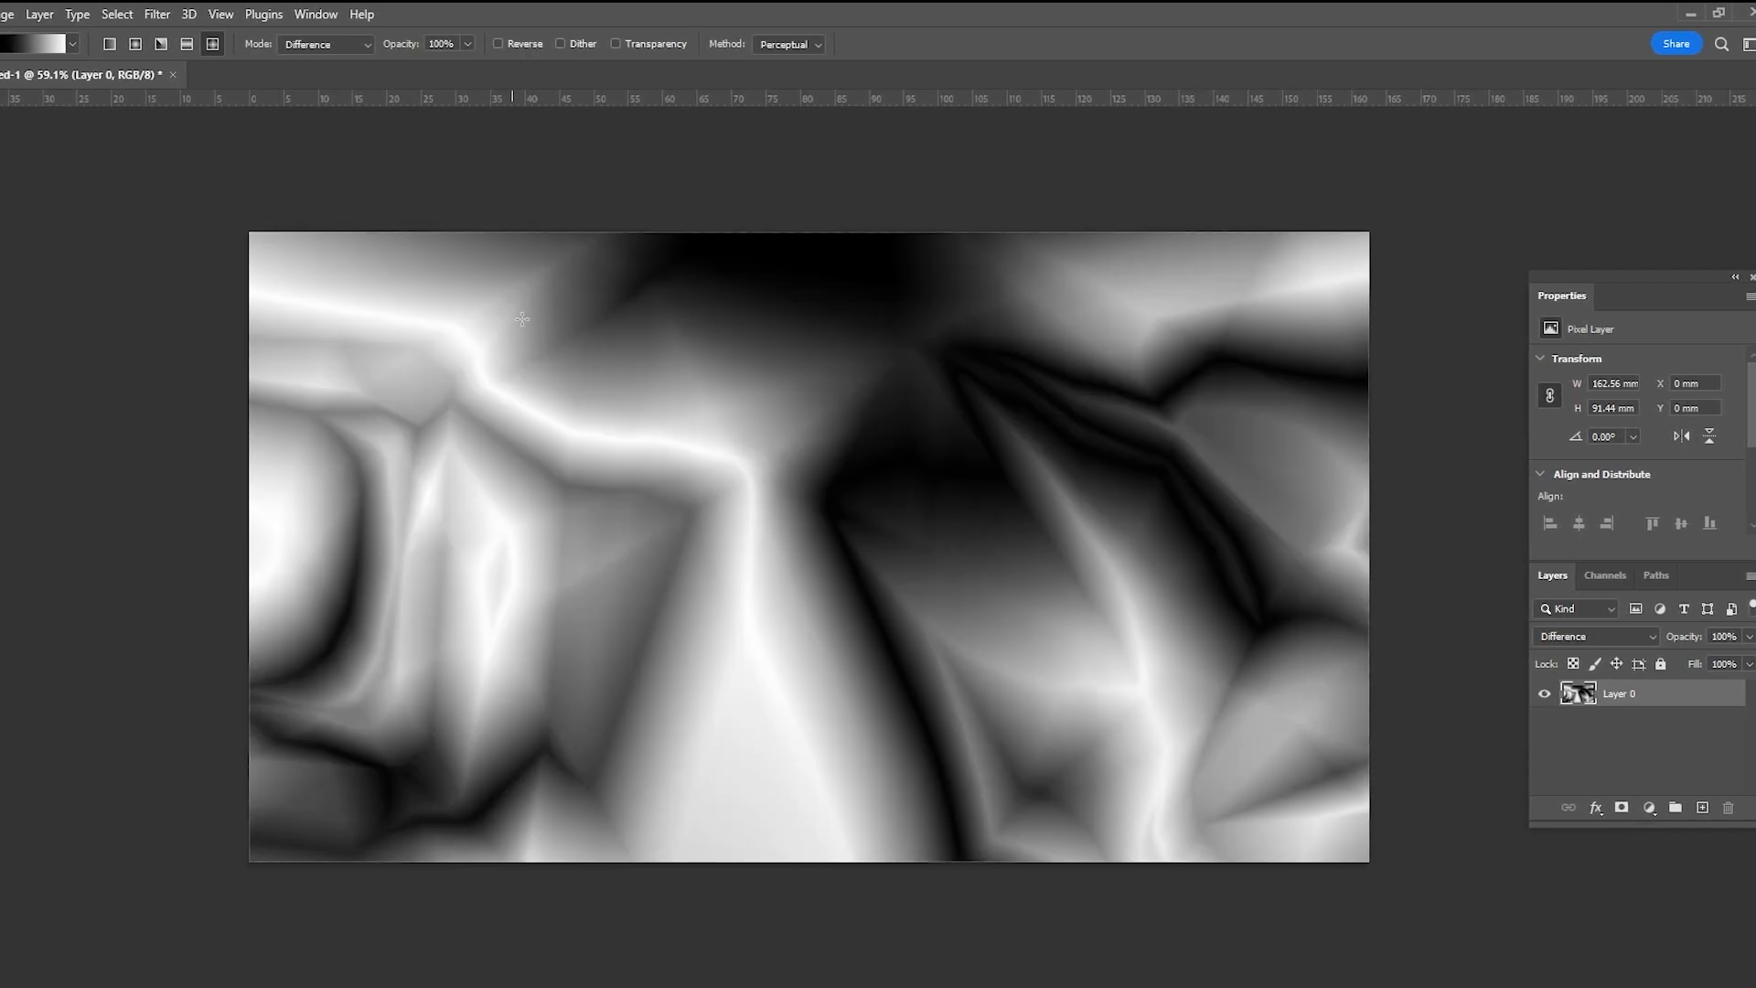
drag(586, 655, 851, 558)
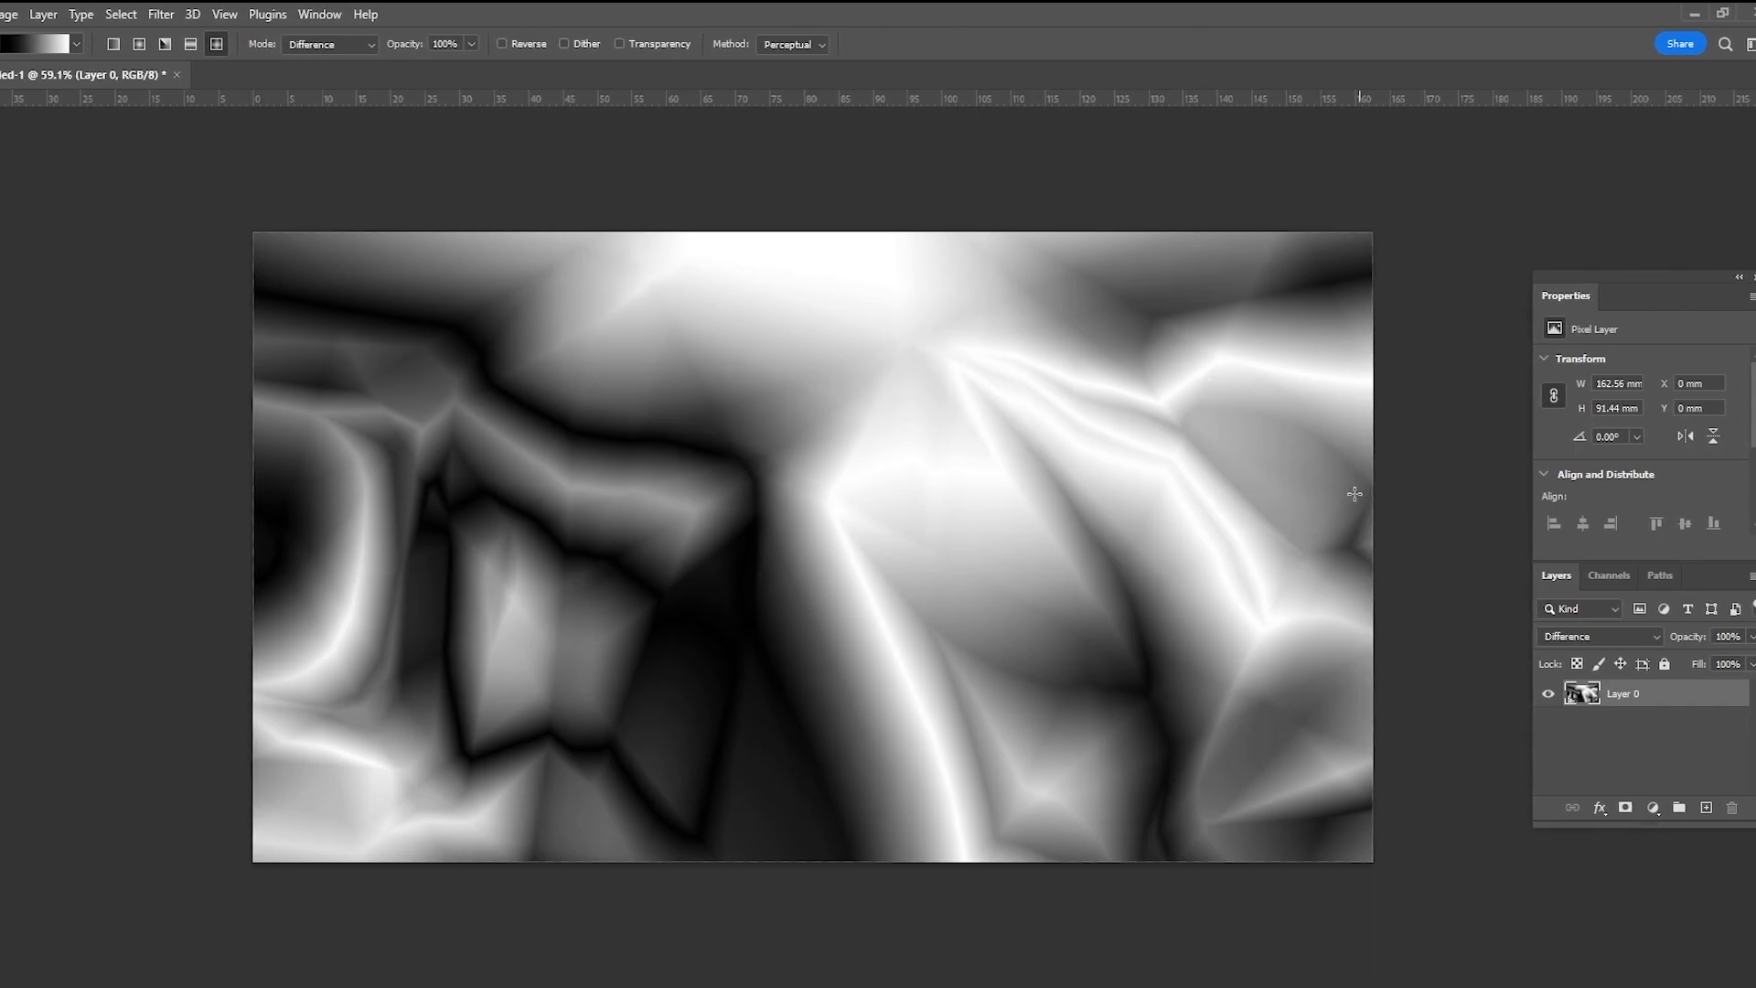
drag(1360, 496, 500, 270)
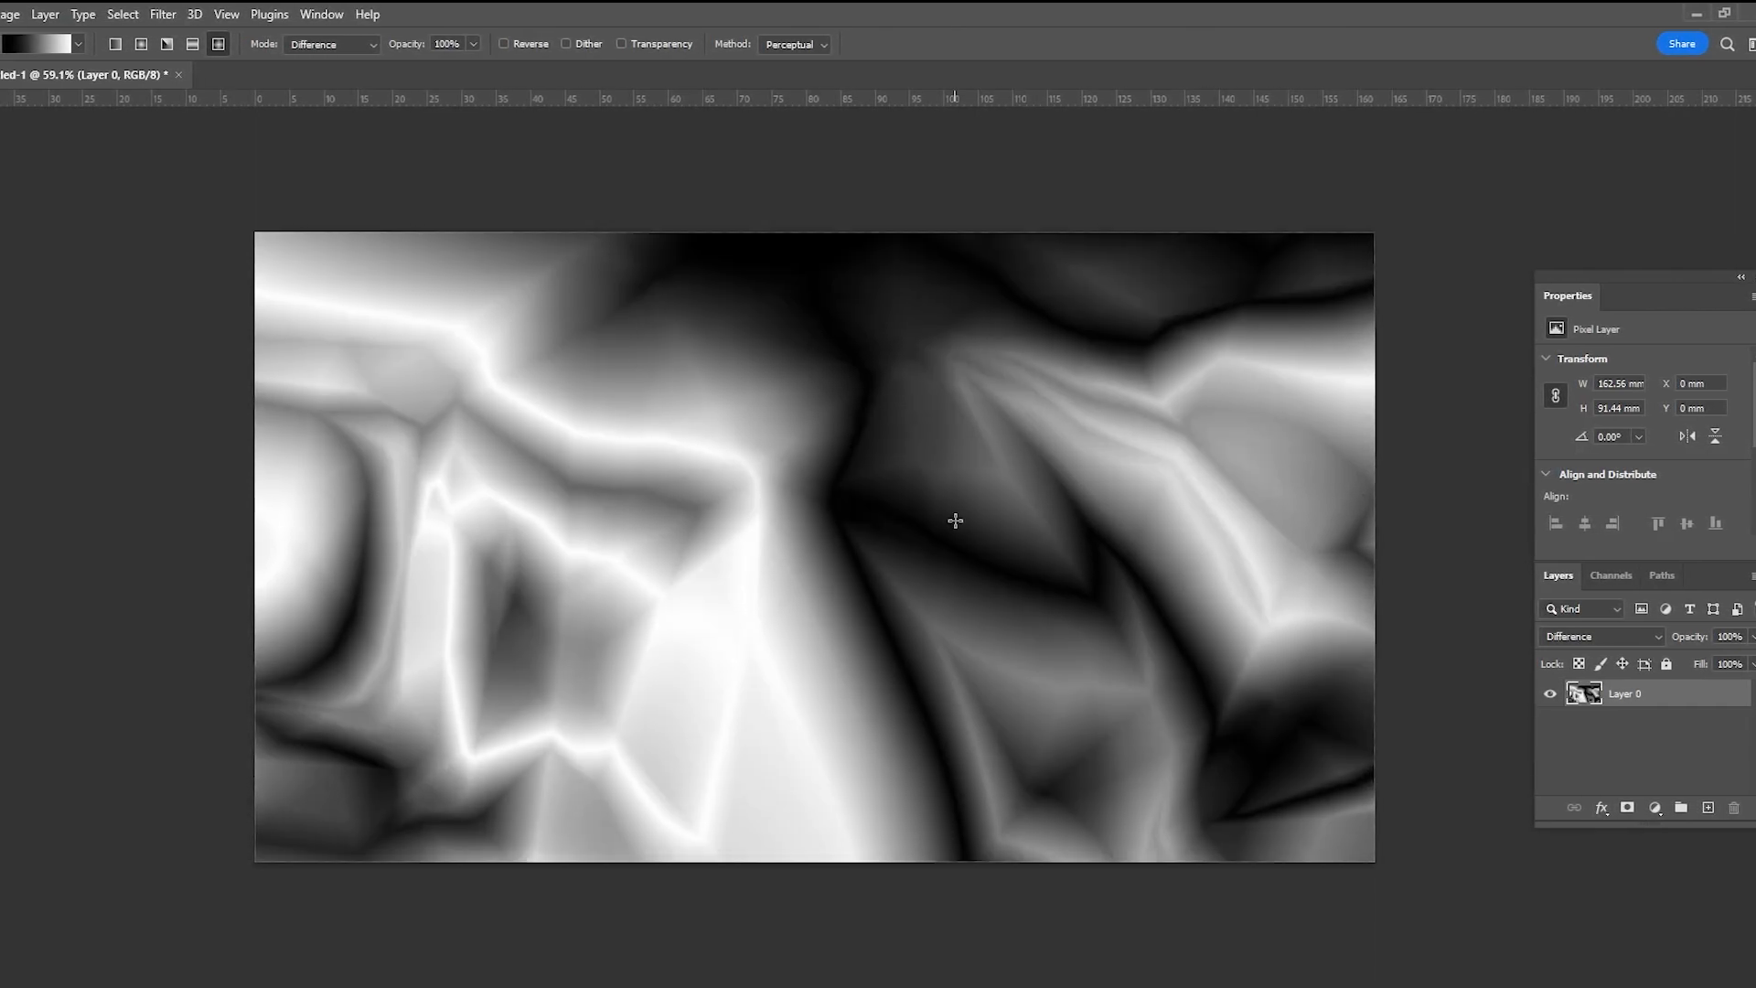
Convert Layer 0 to a smart object and apply Emboss with a 150° angle, 10 px height and 200% amount.
right_click(1656, 701)
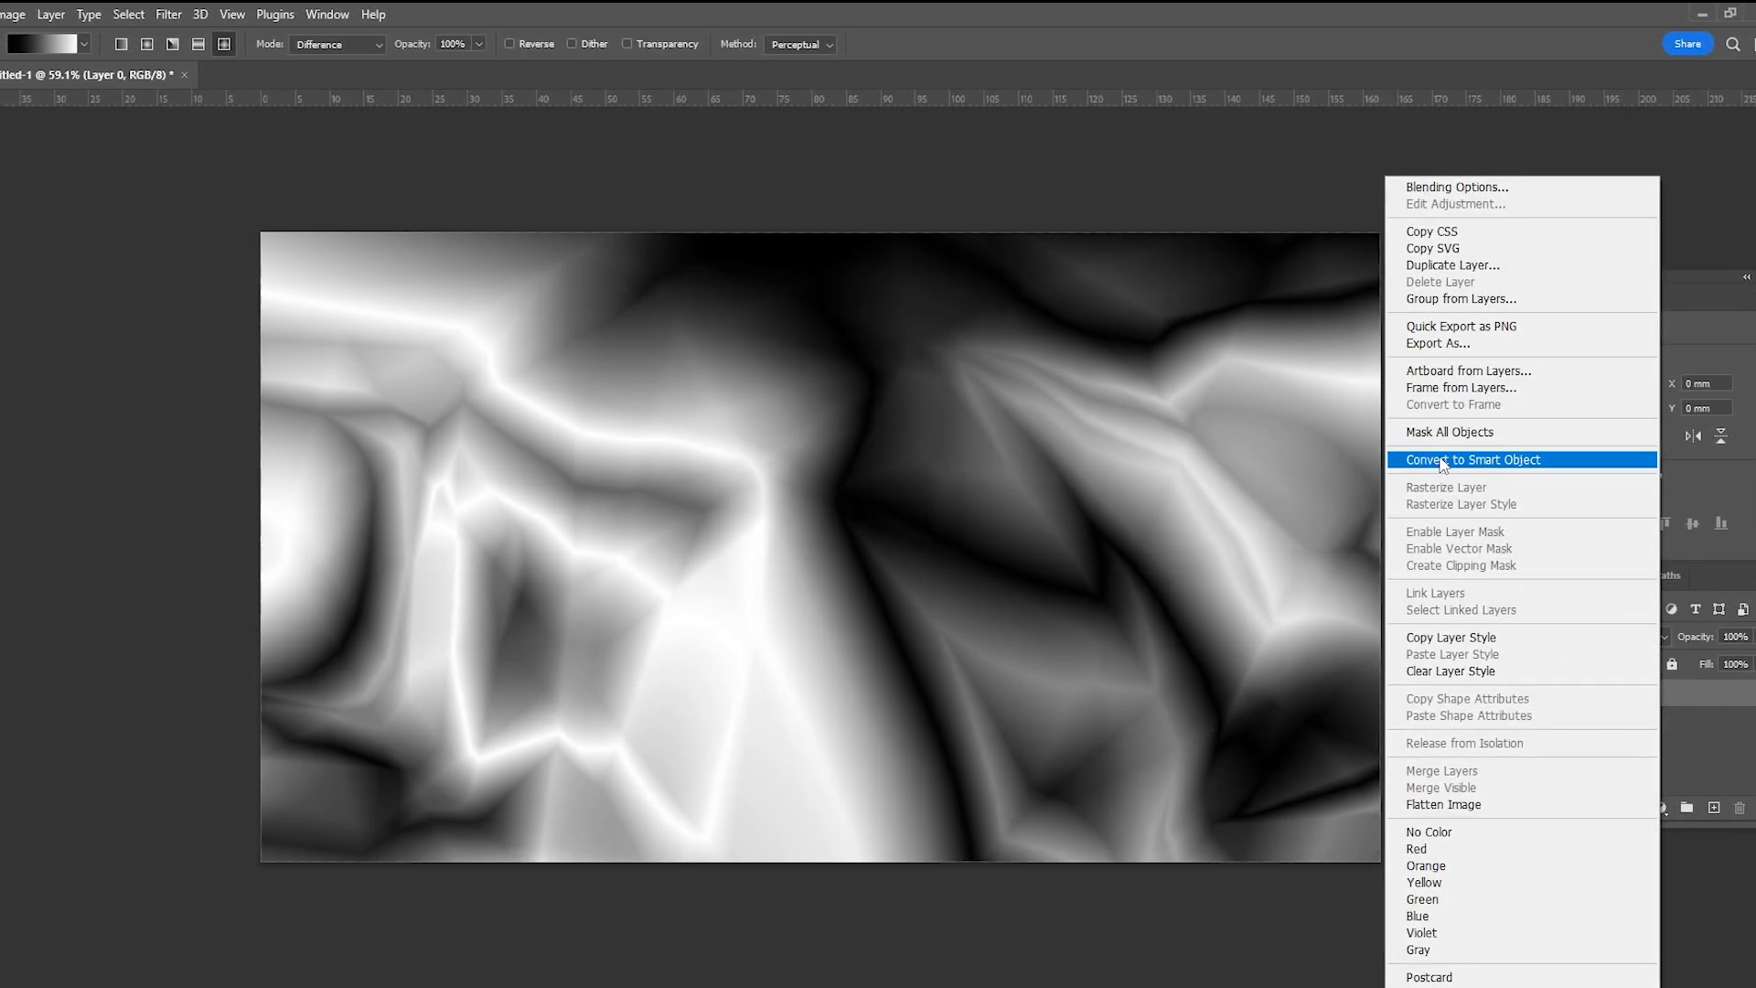
click(1519, 460)
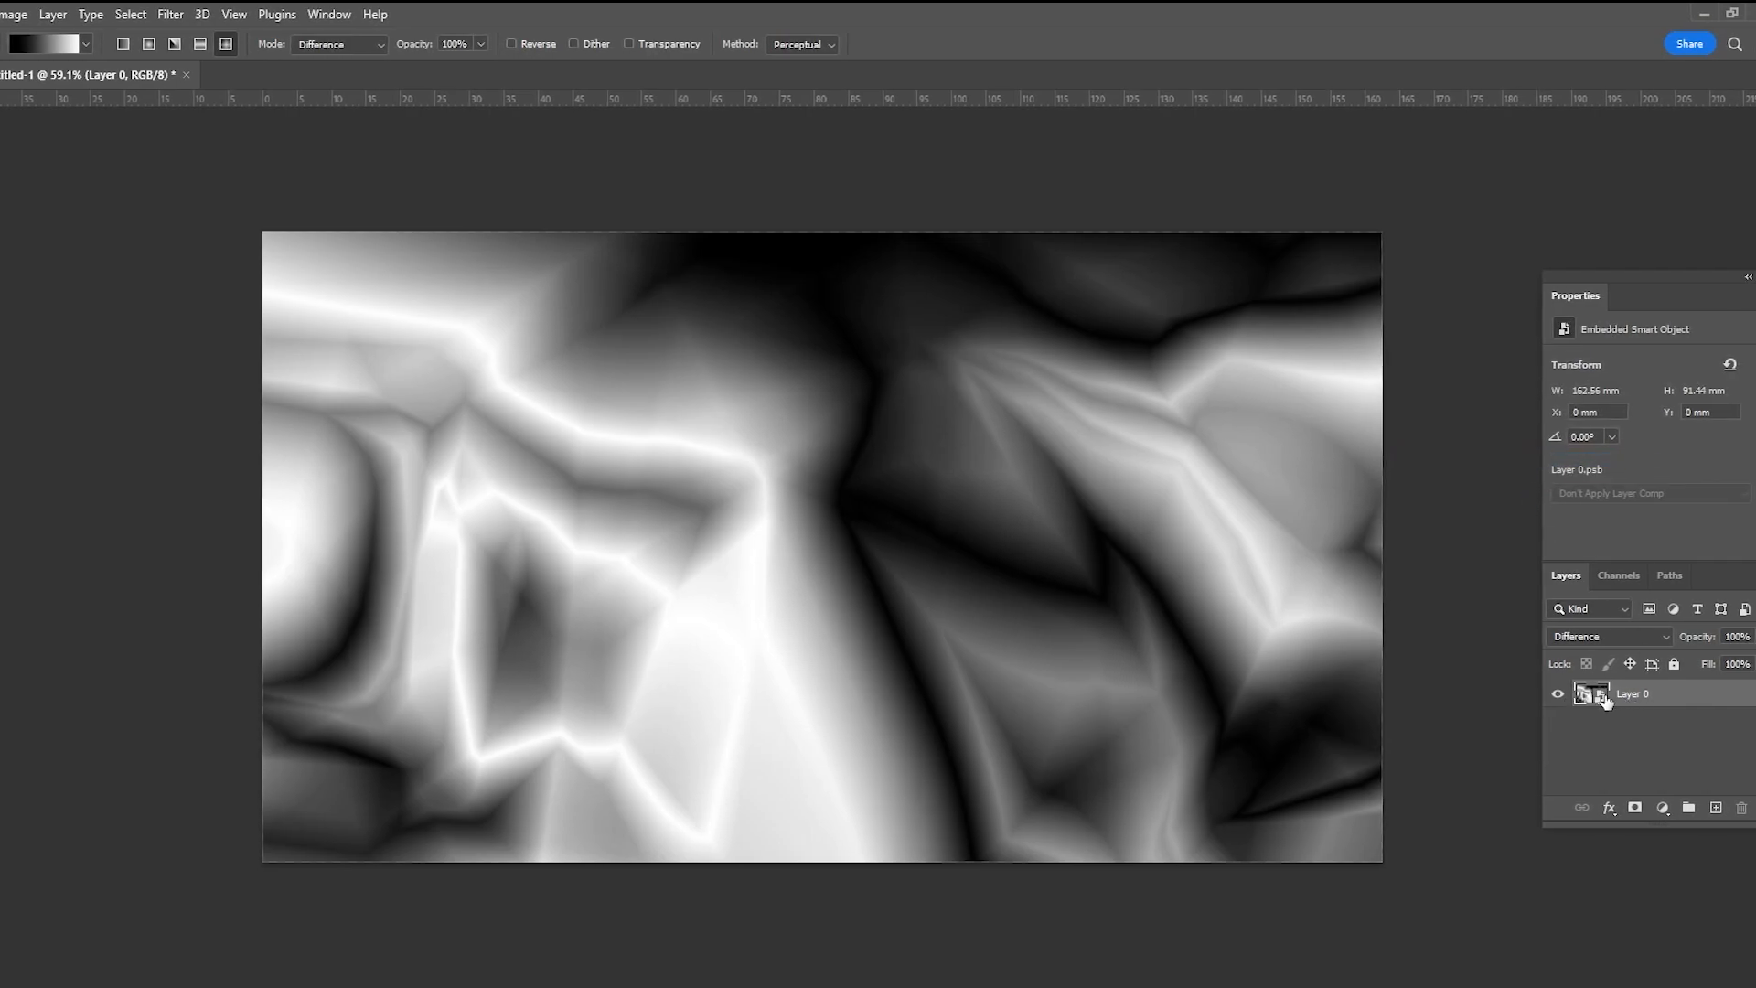
click(171, 14)
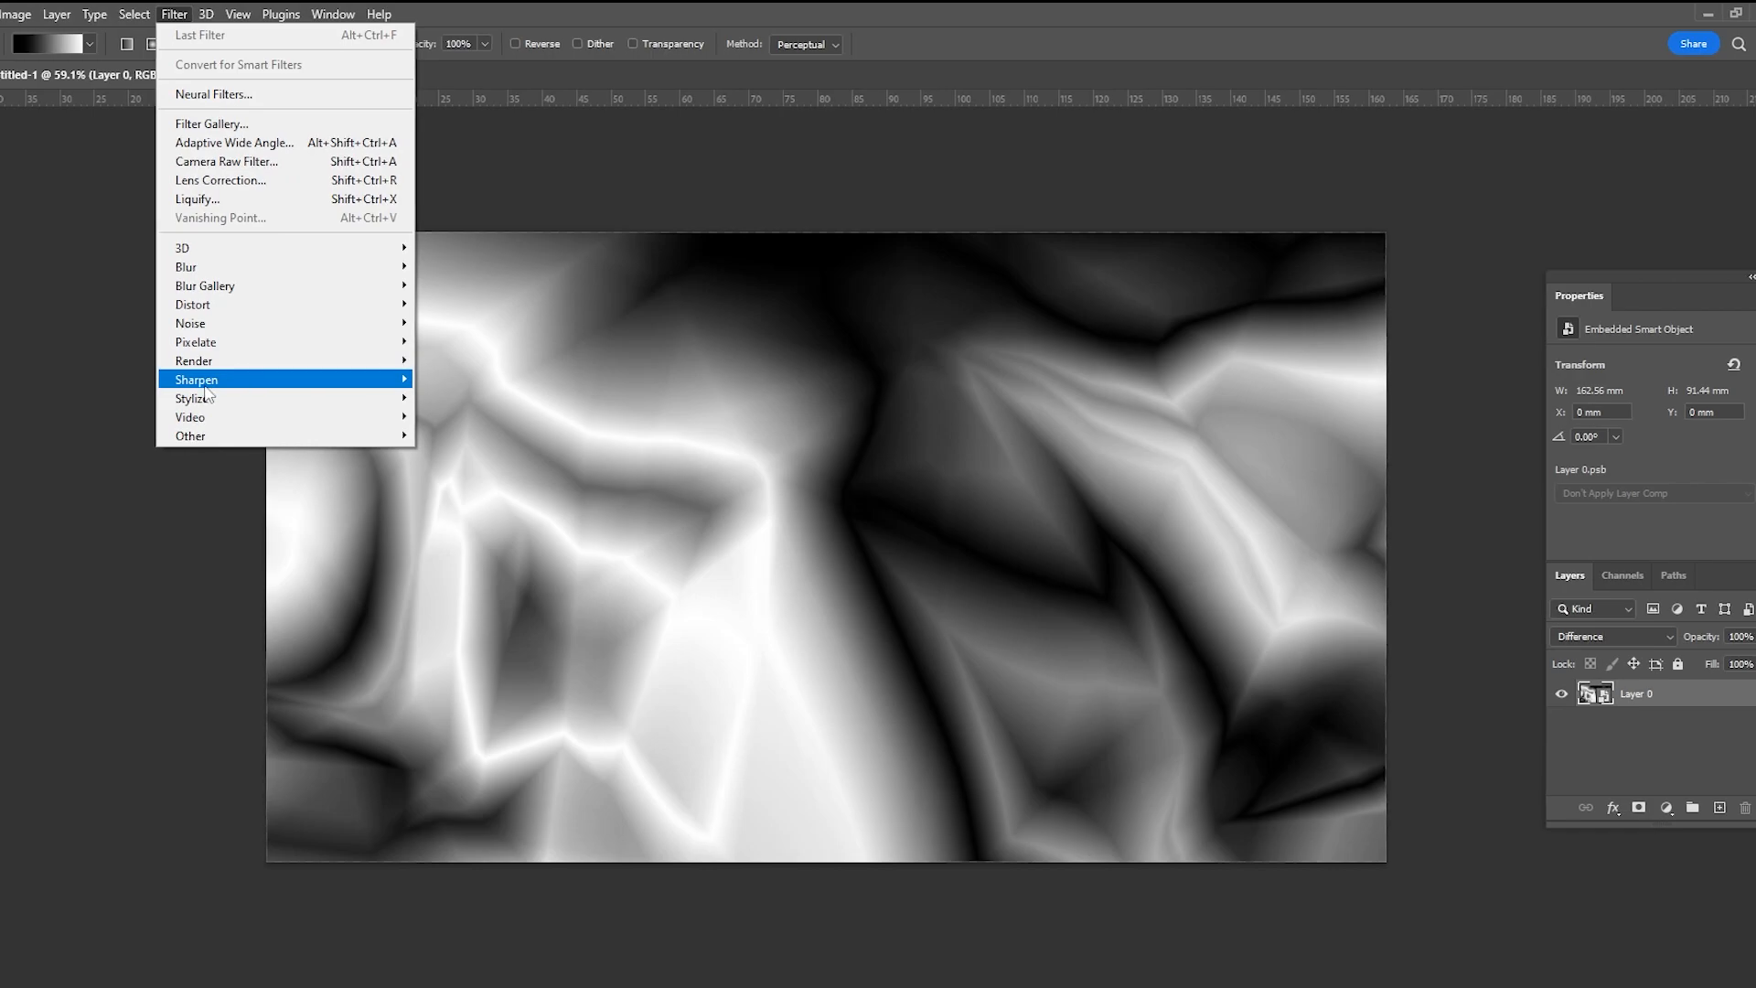
mouse_move(270, 399)
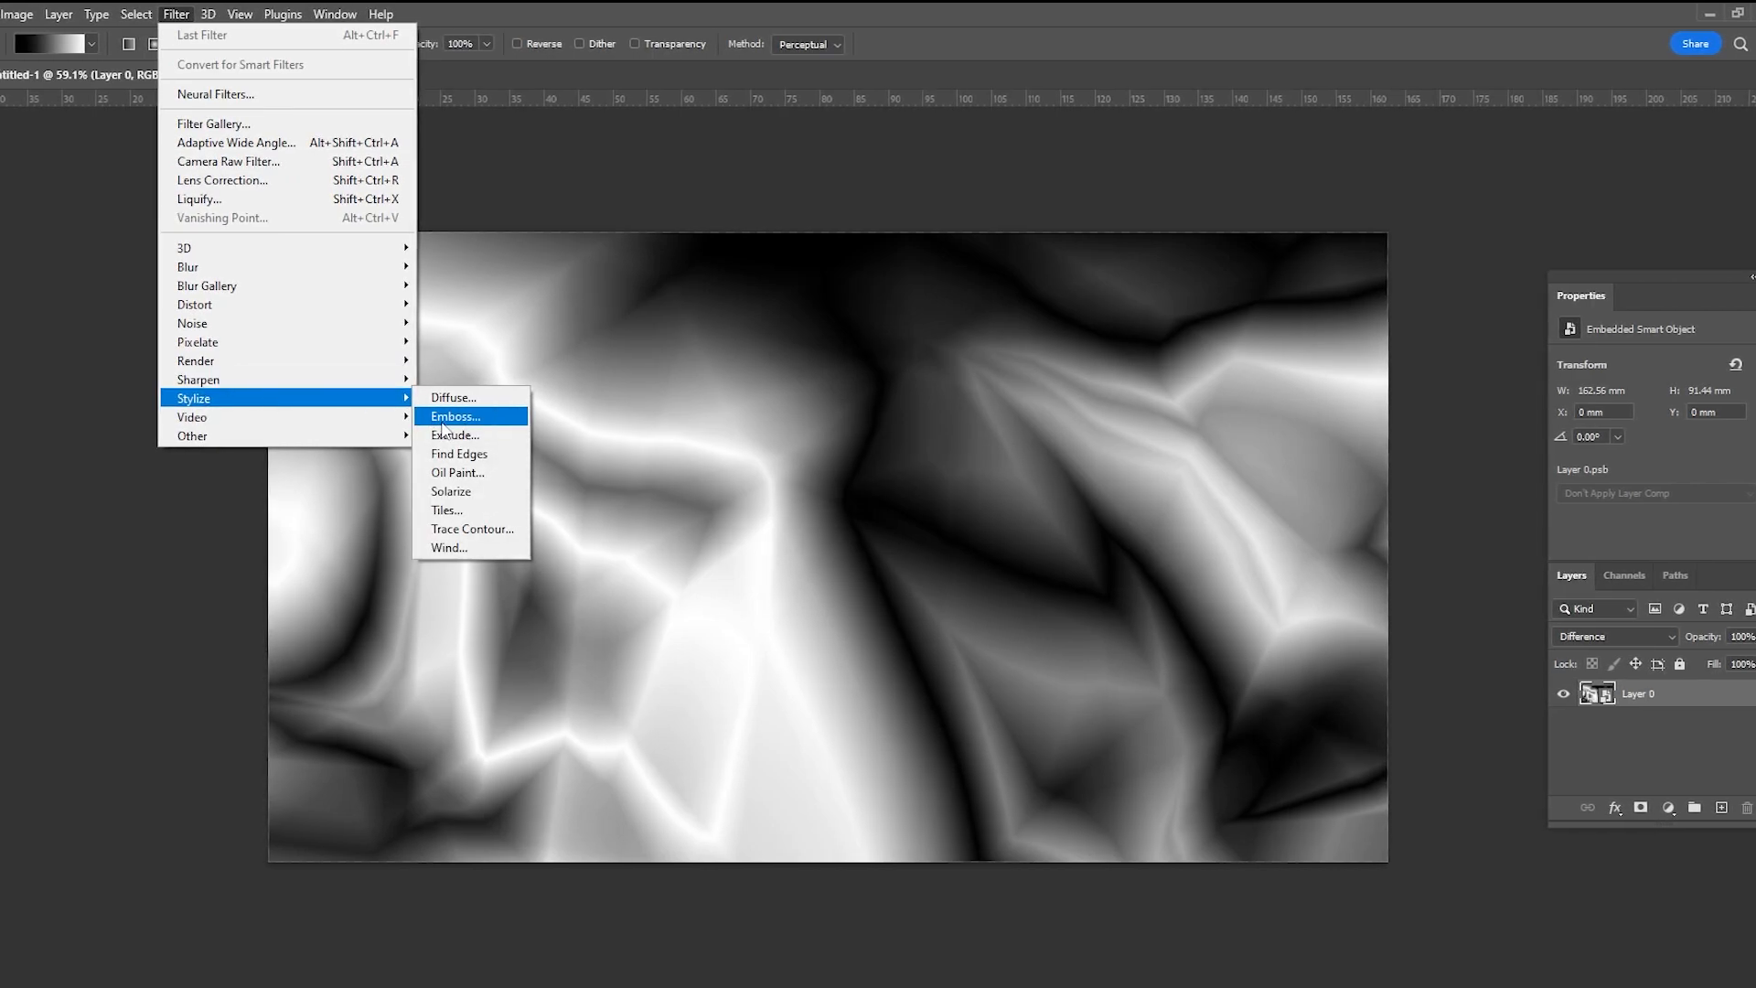
click(455, 417)
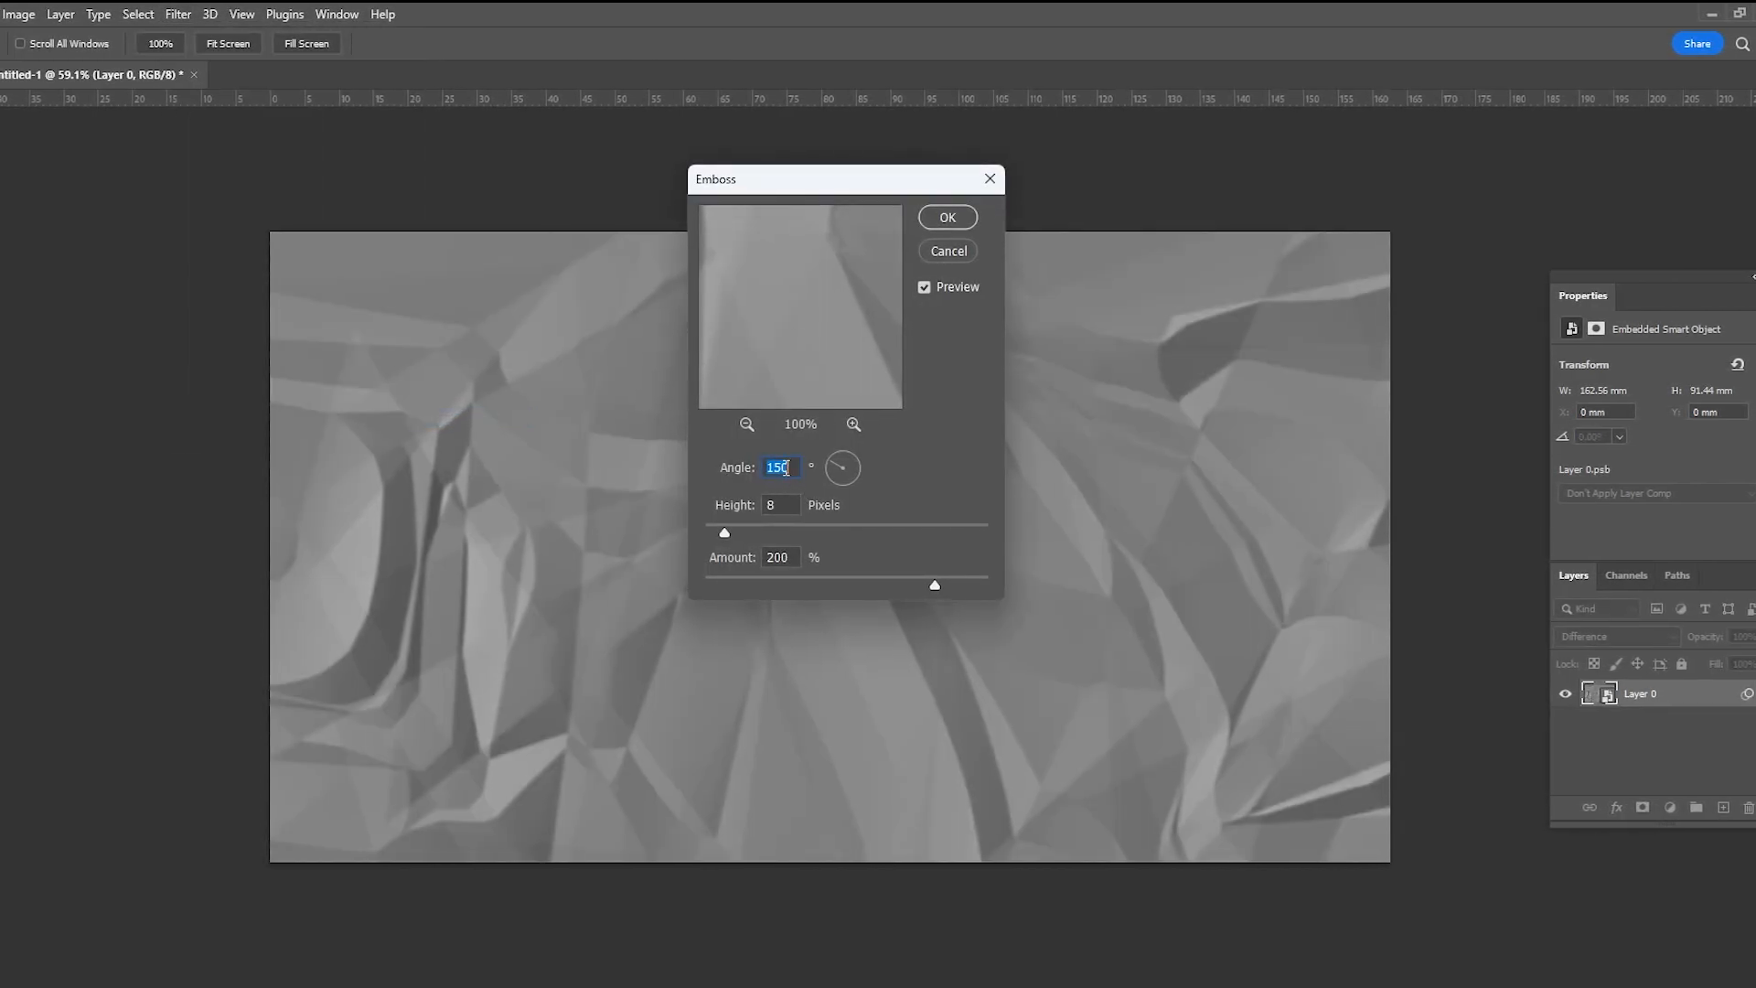
double_click(771, 507)
text(10)
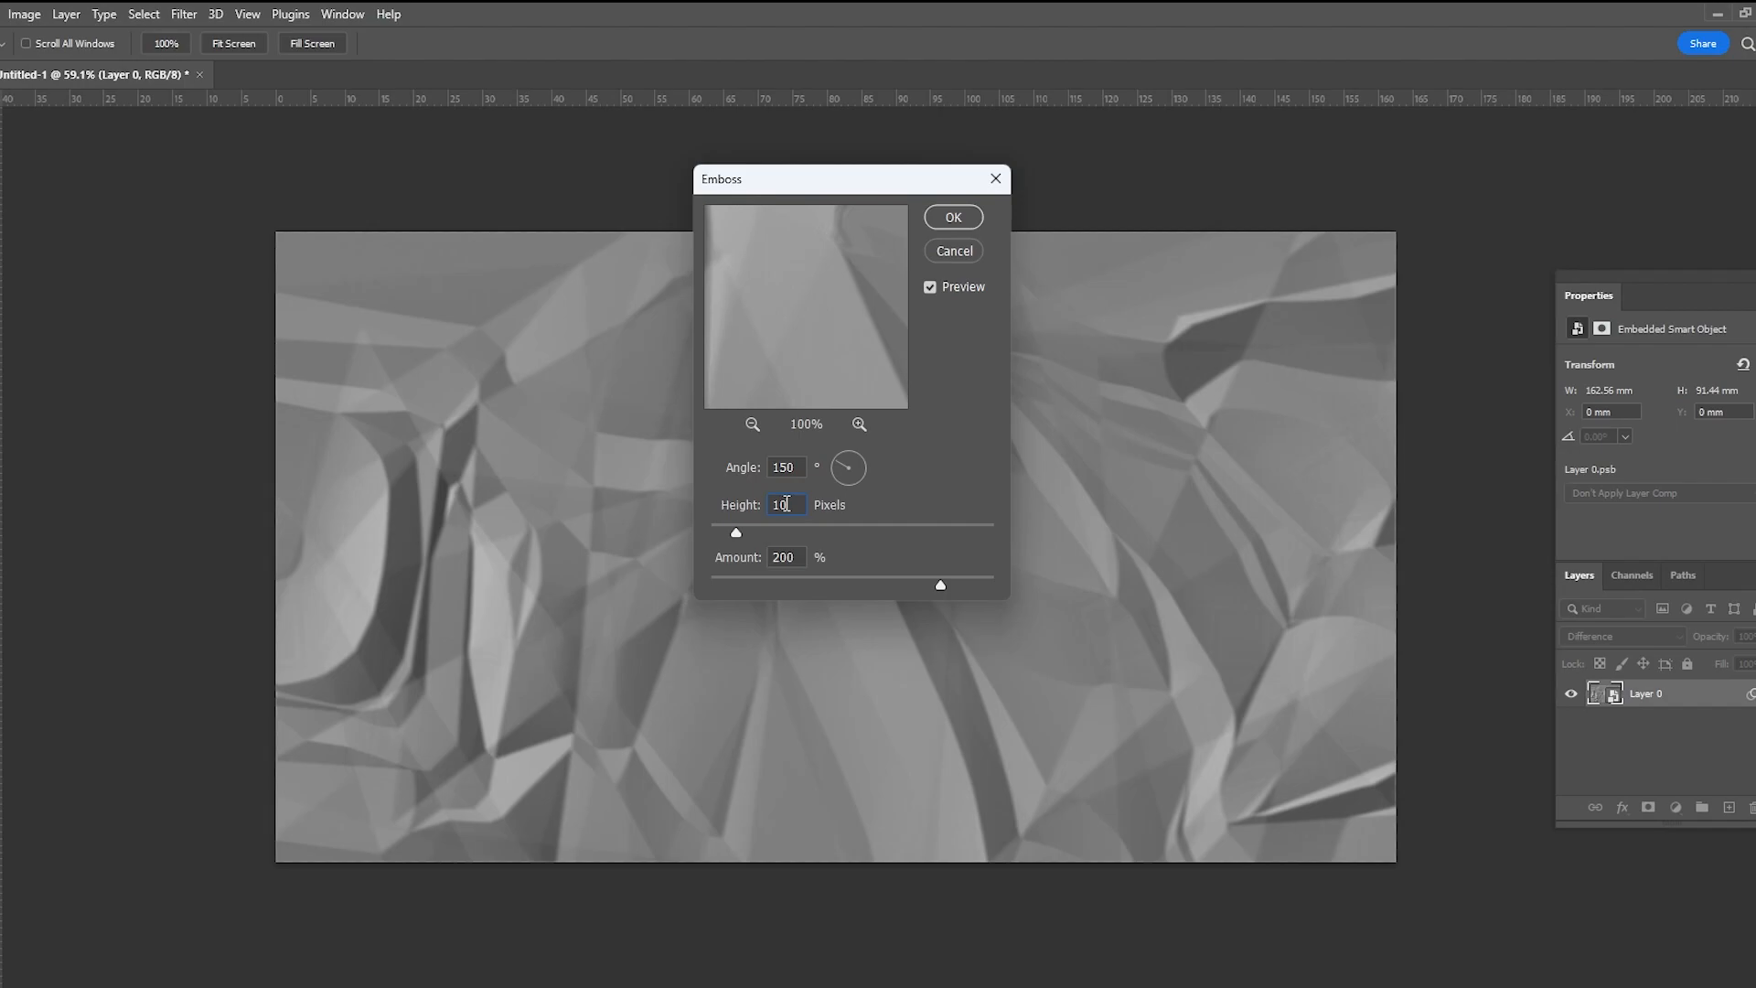
double_click(784, 555)
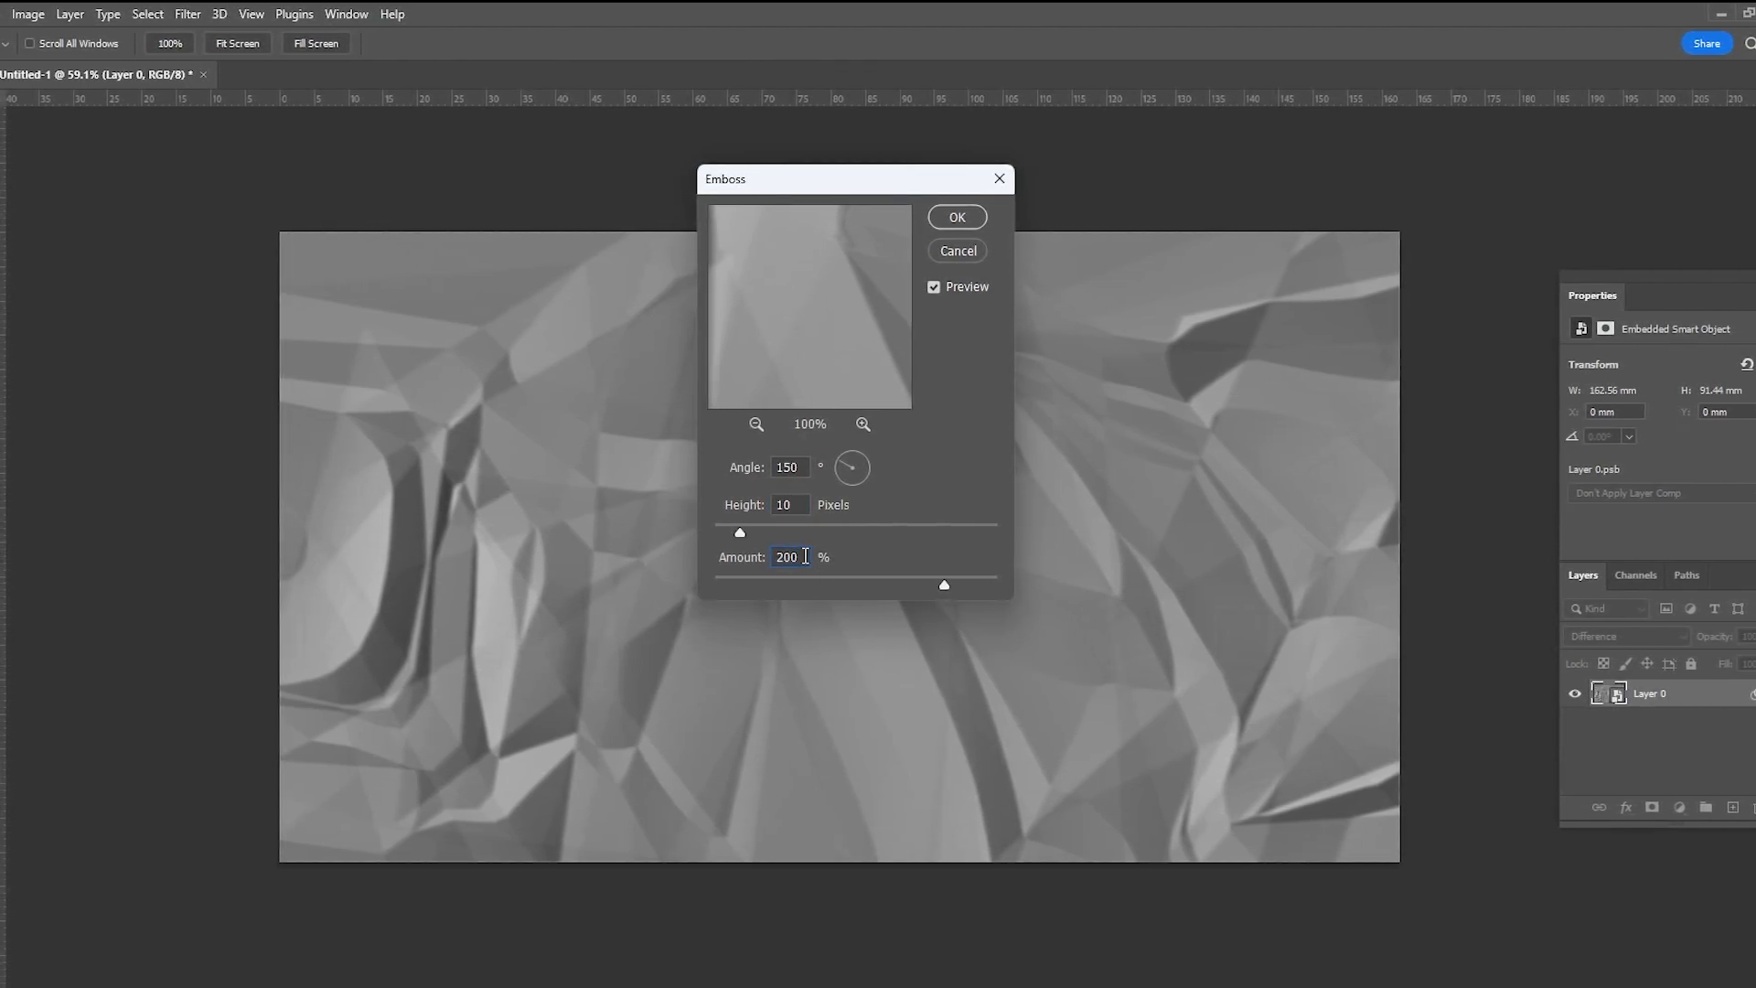
click(959, 217)
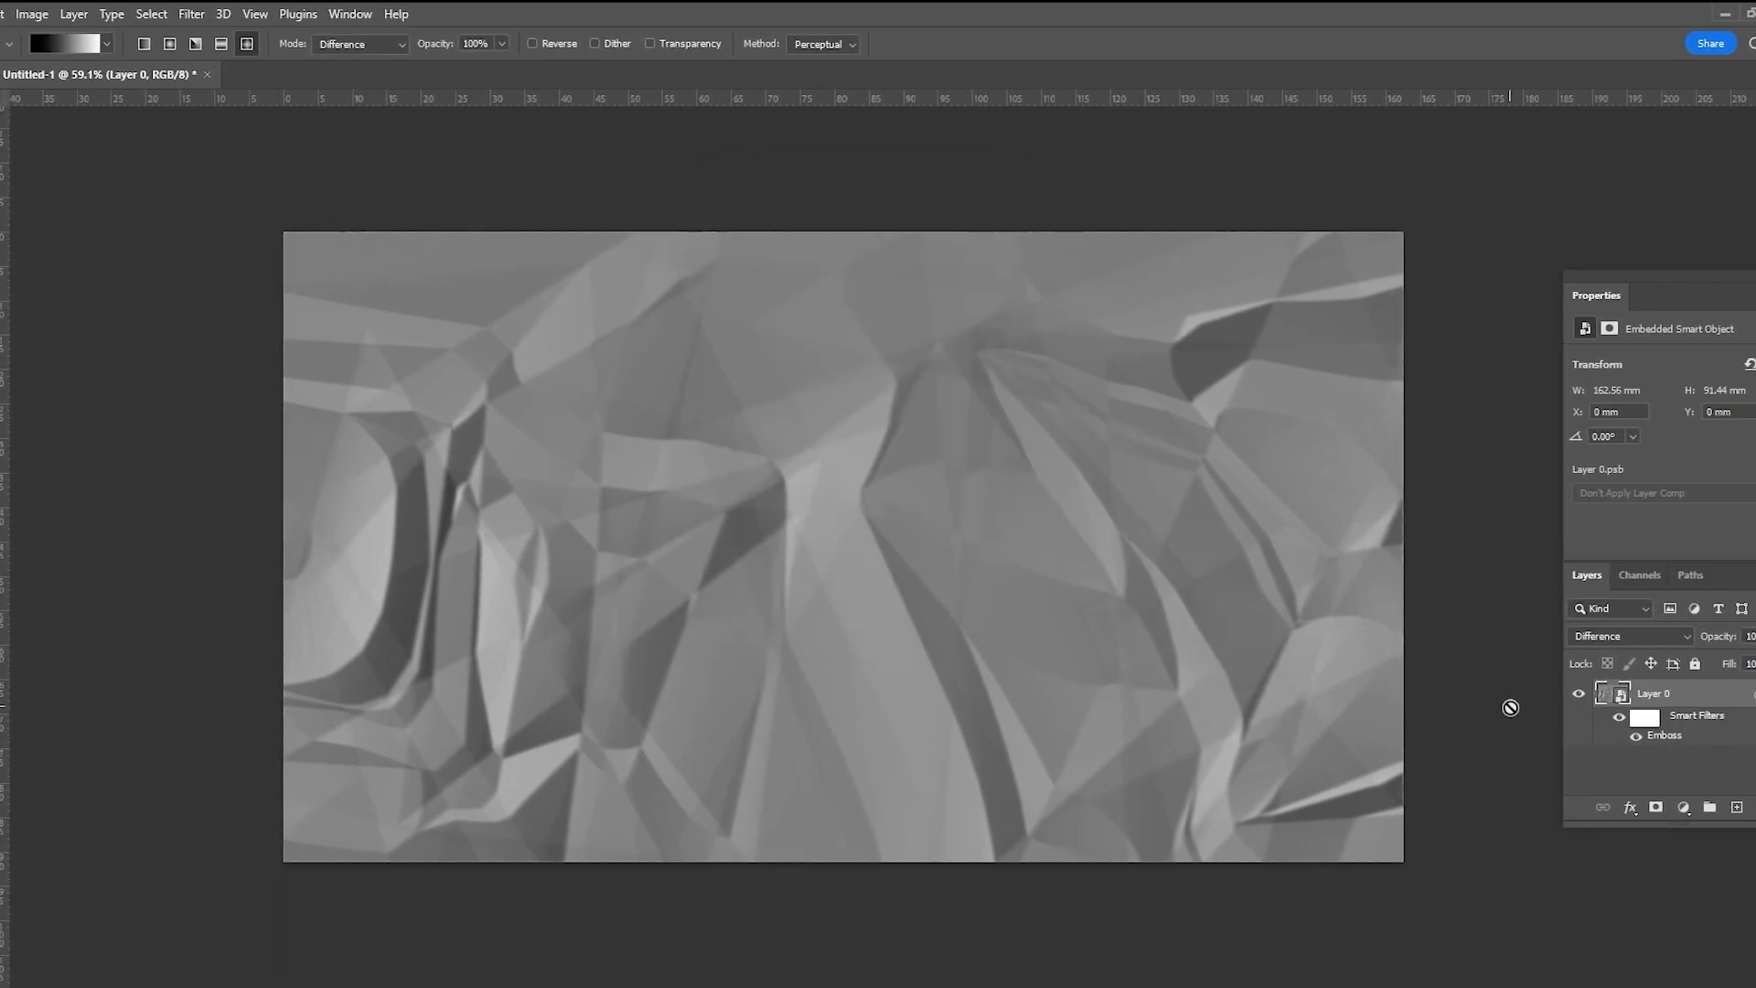
Apply a Gaussian Blur with a 0.5 px radius to the embossed Layer 0.
click(193, 15)
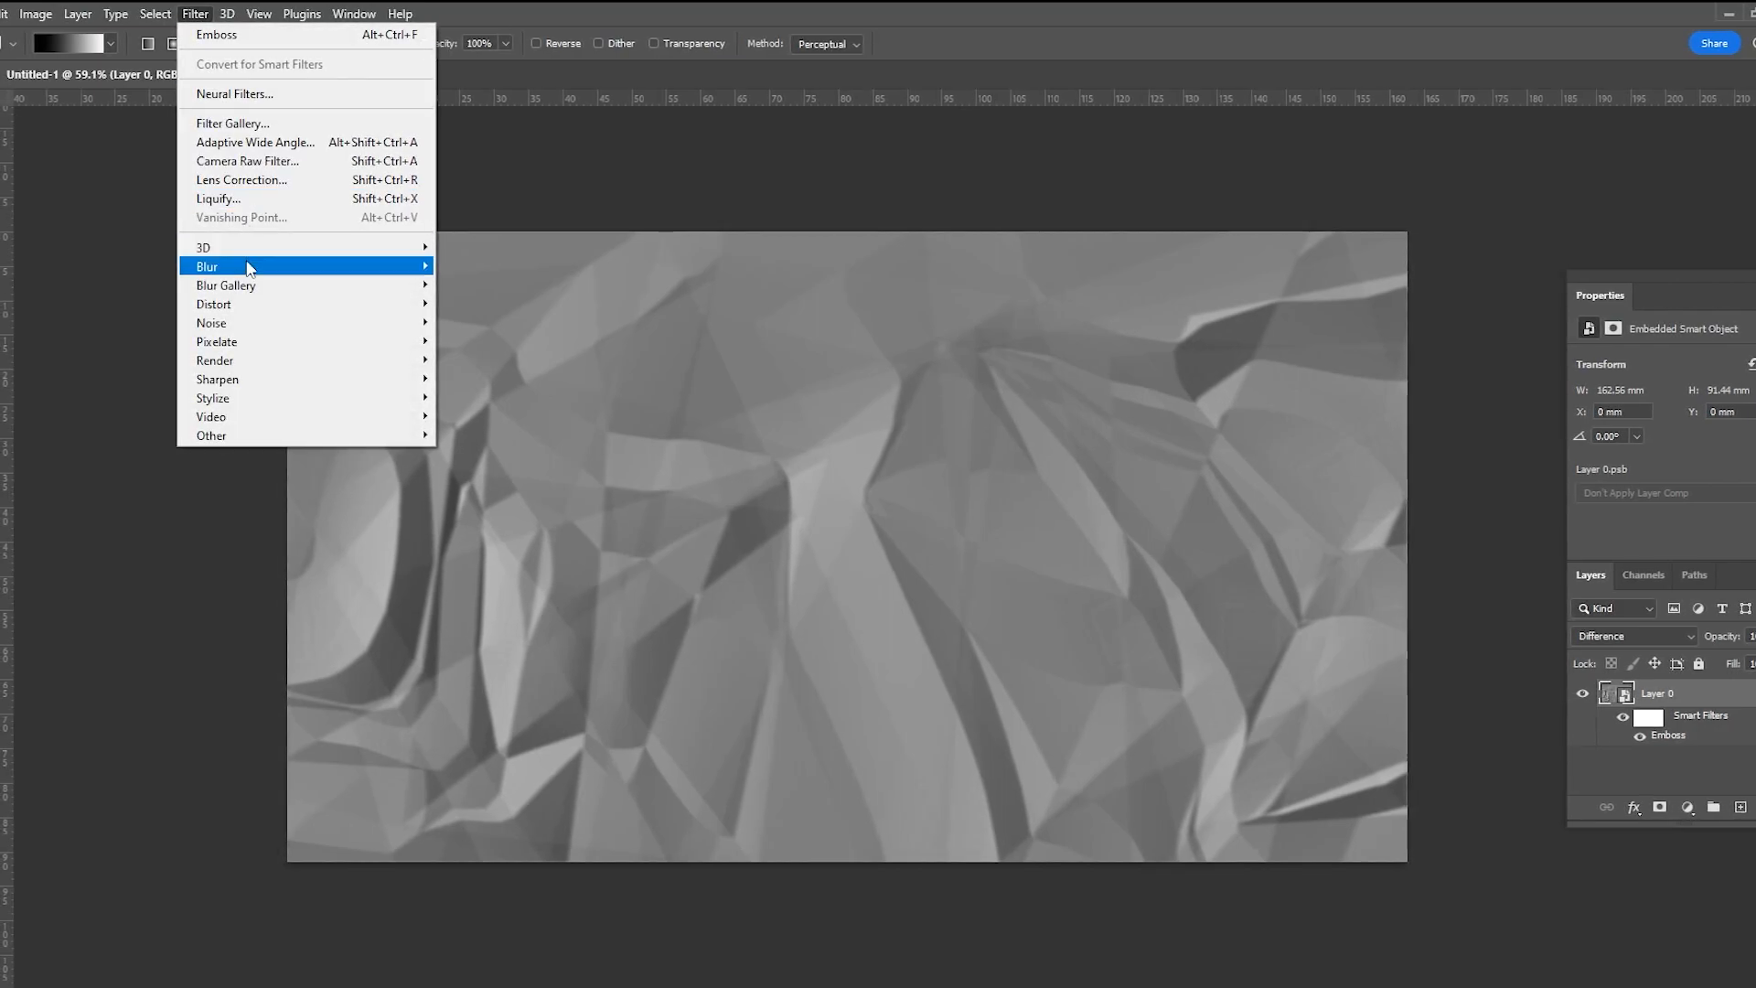
mouse_move(298, 270)
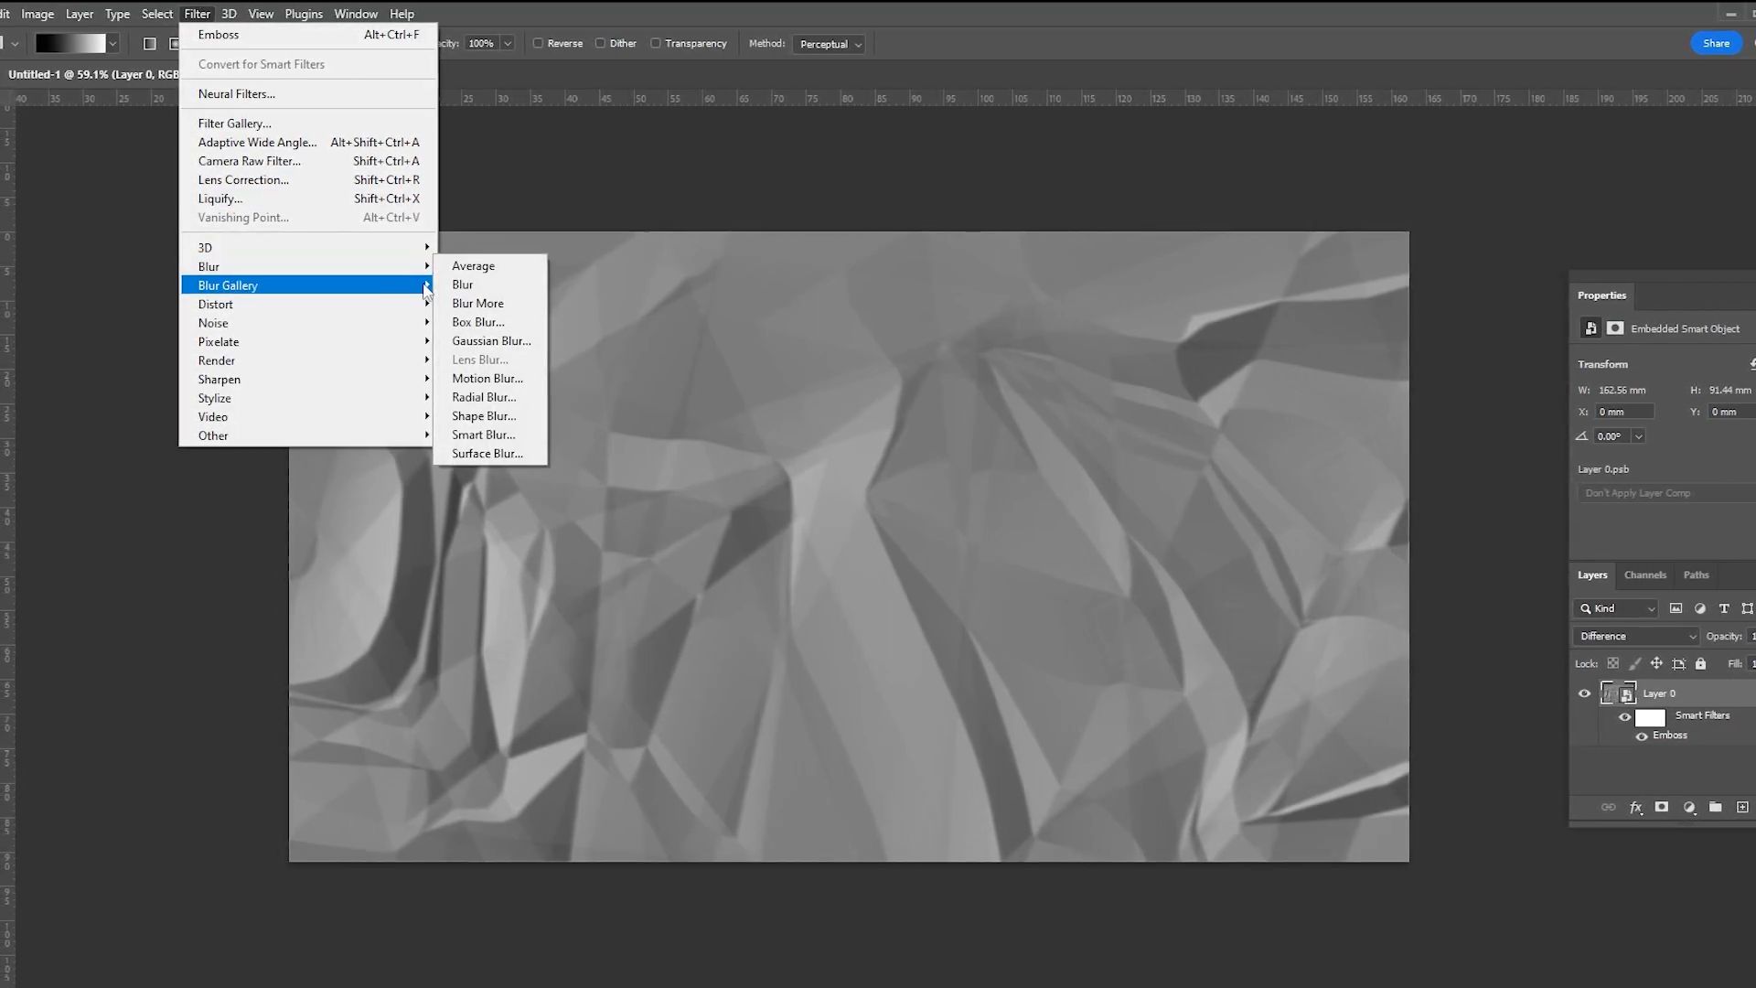
click(493, 340)
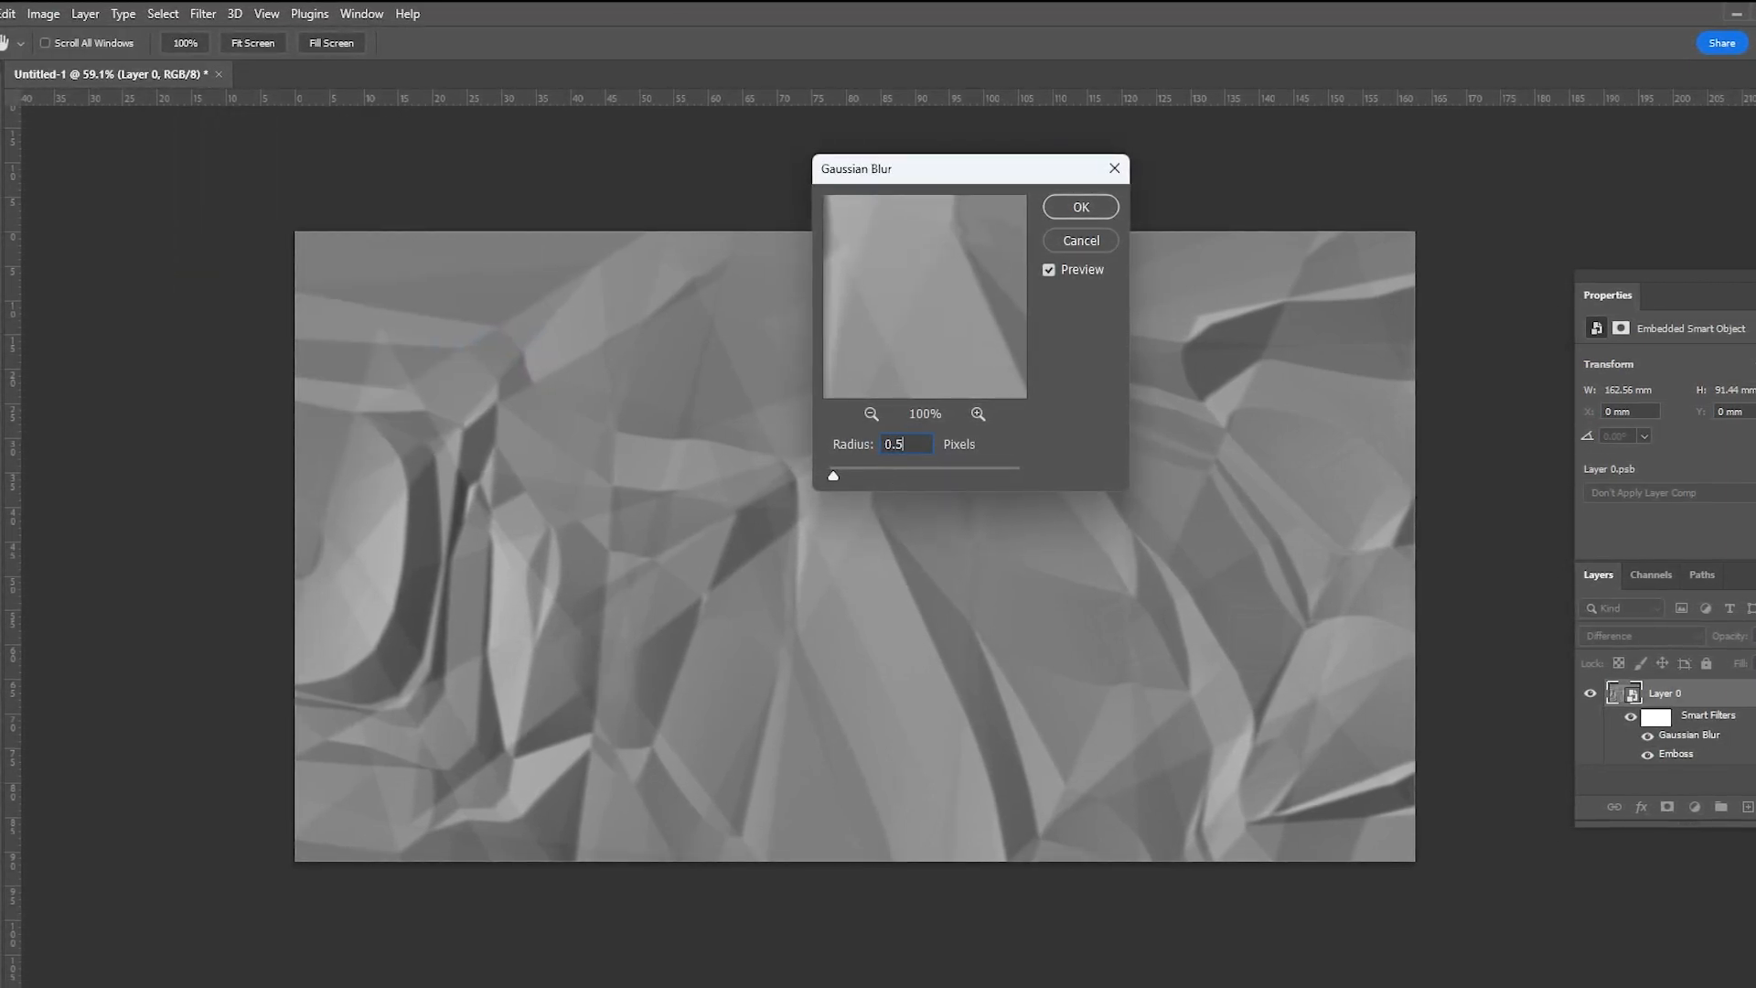
click(1086, 208)
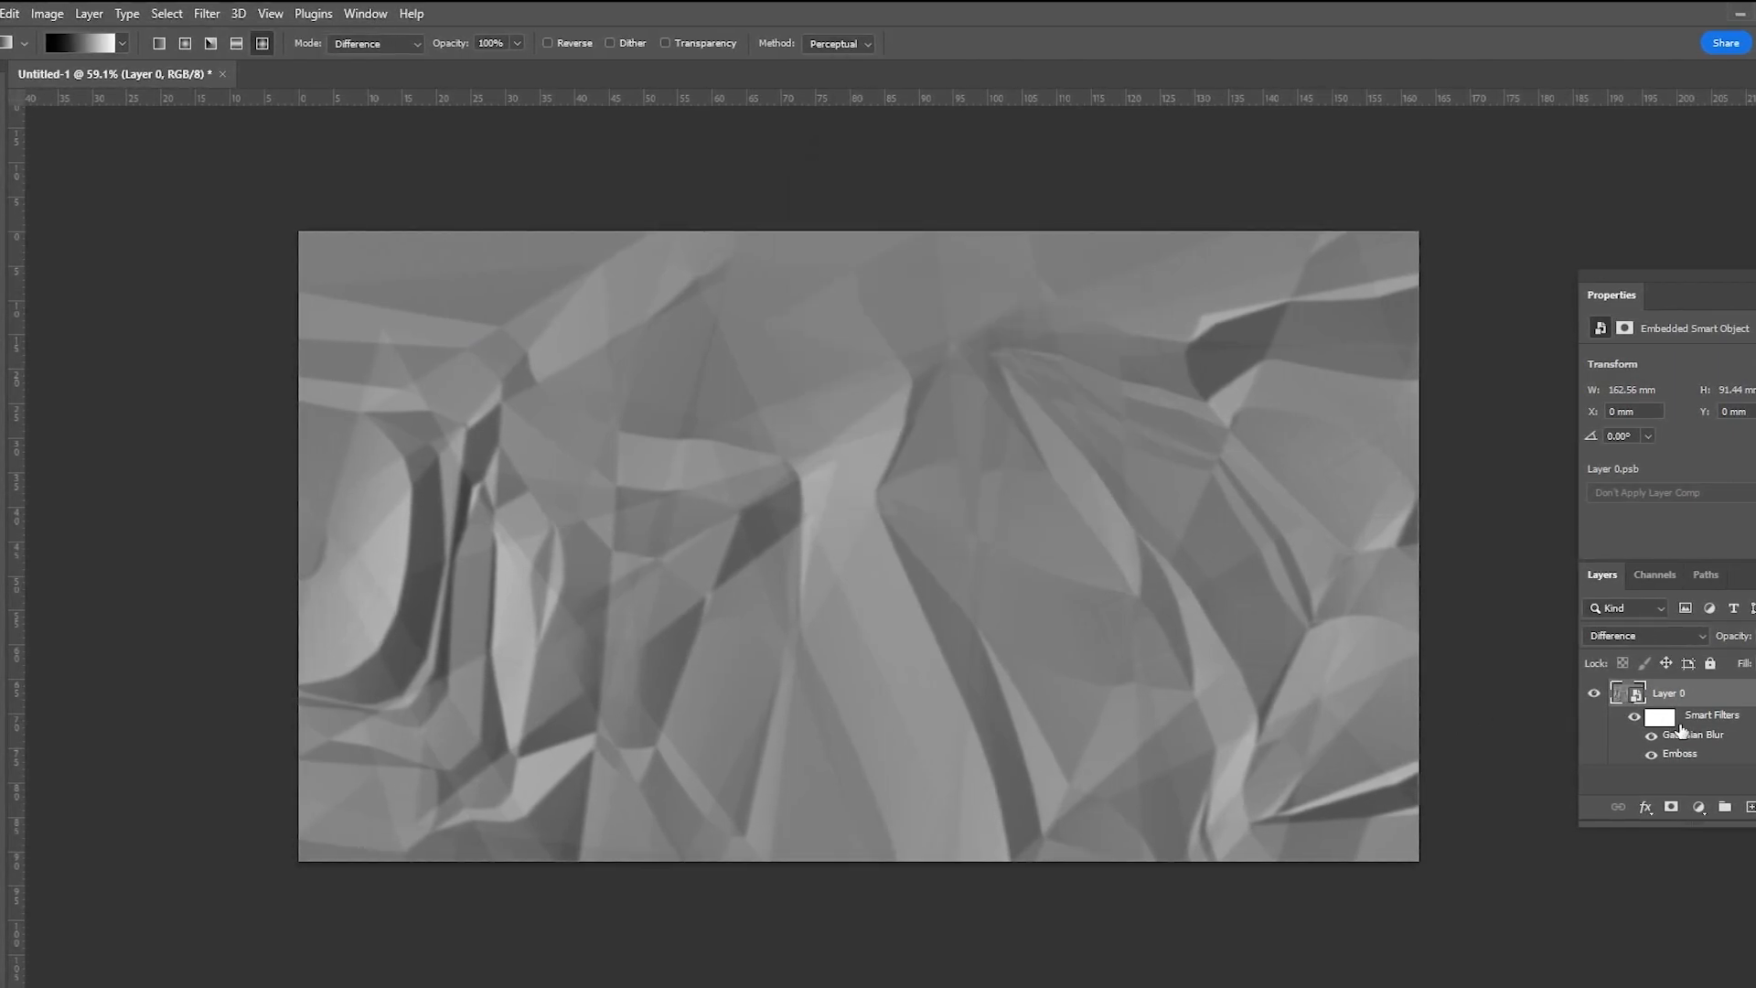
Add a Levels adjustment layer above Layer 0 and set its shadow input level to 30.
click(1703, 808)
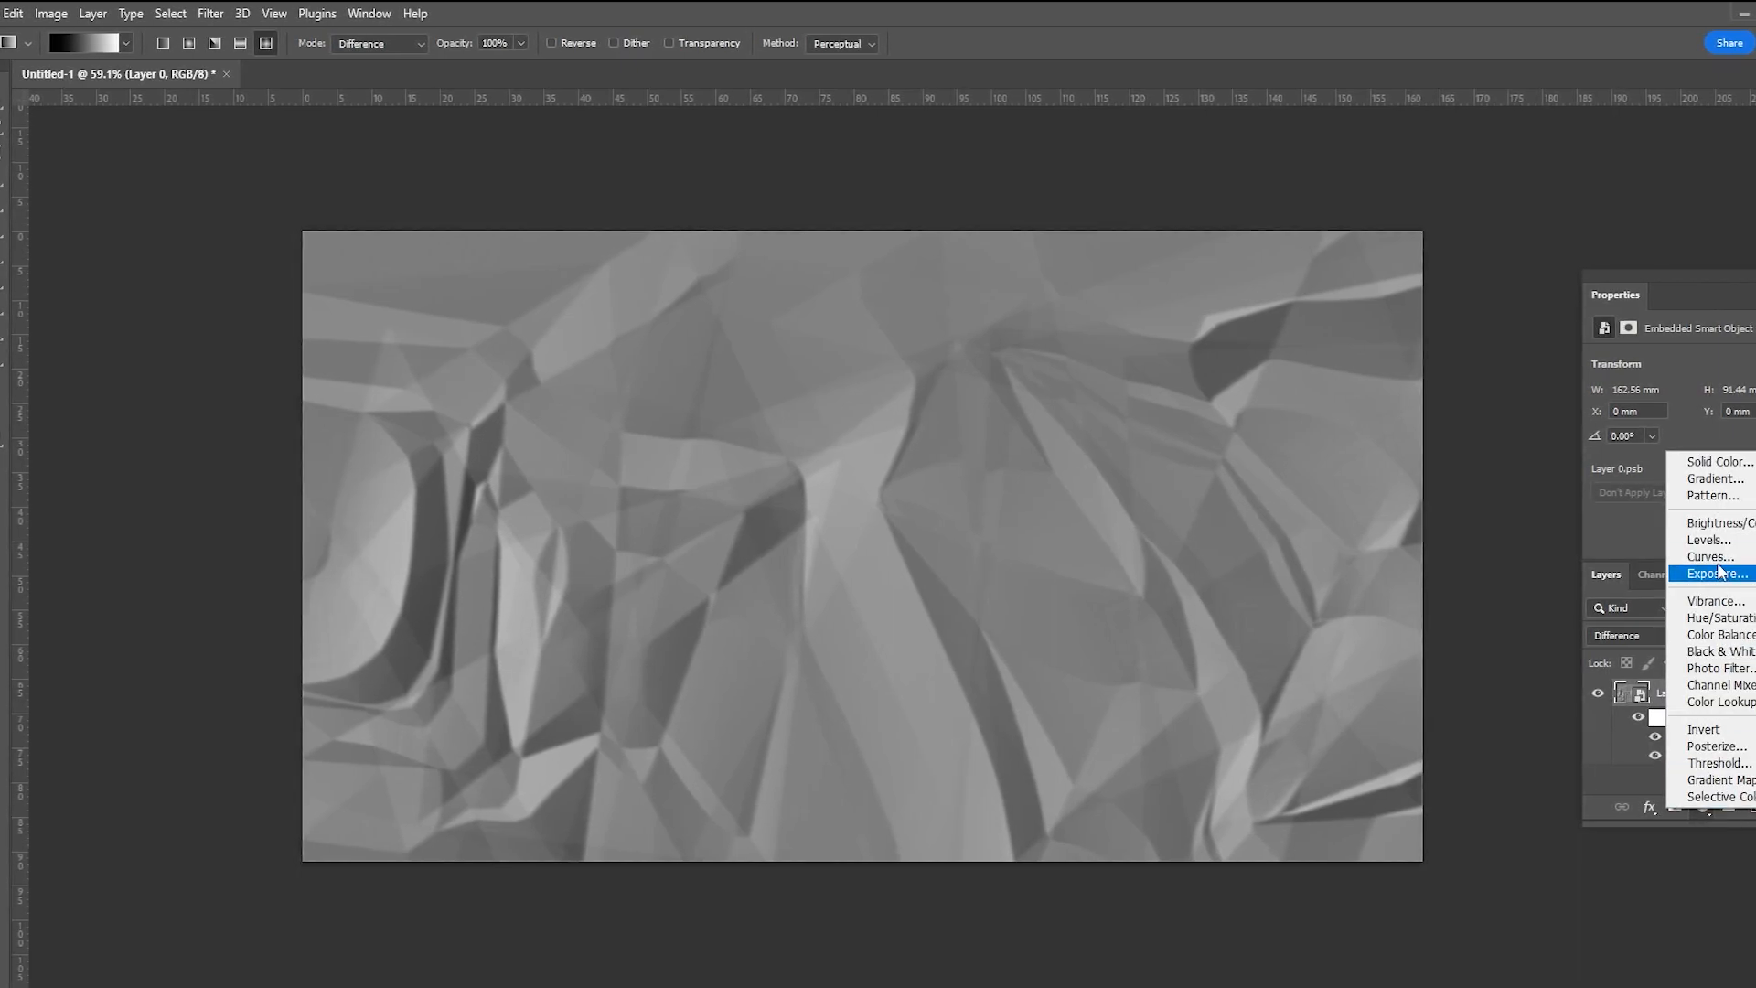
click(1708, 540)
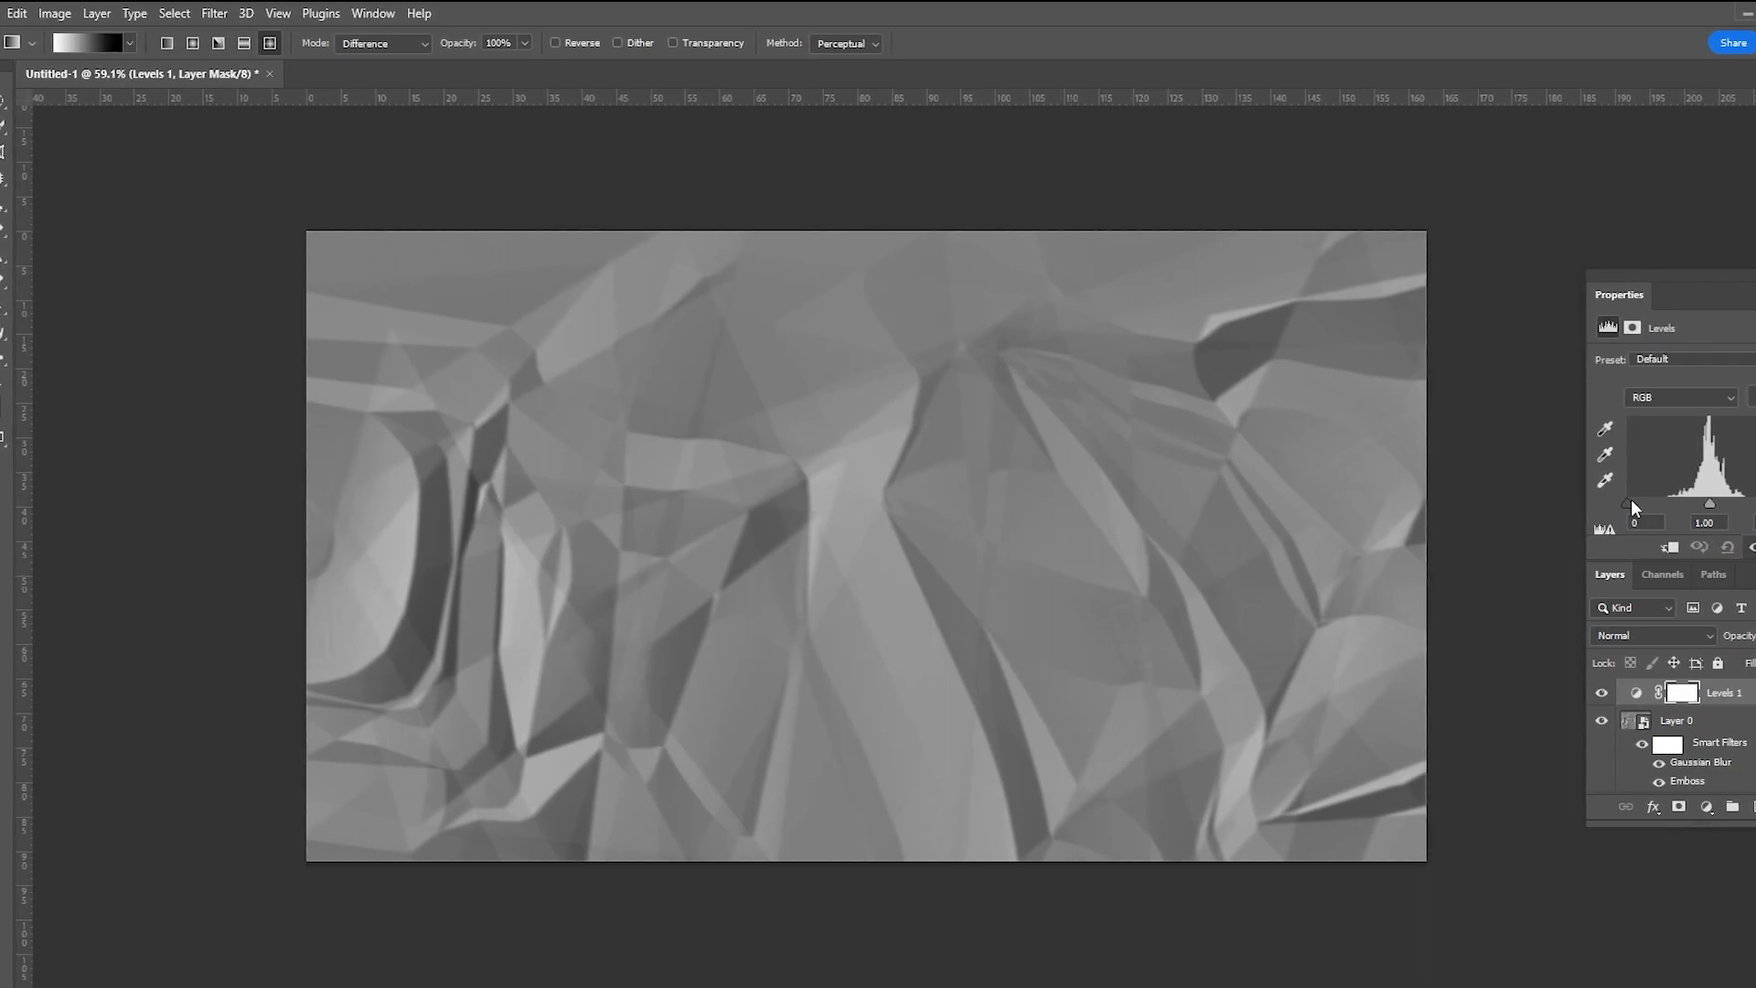
click(1643, 522)
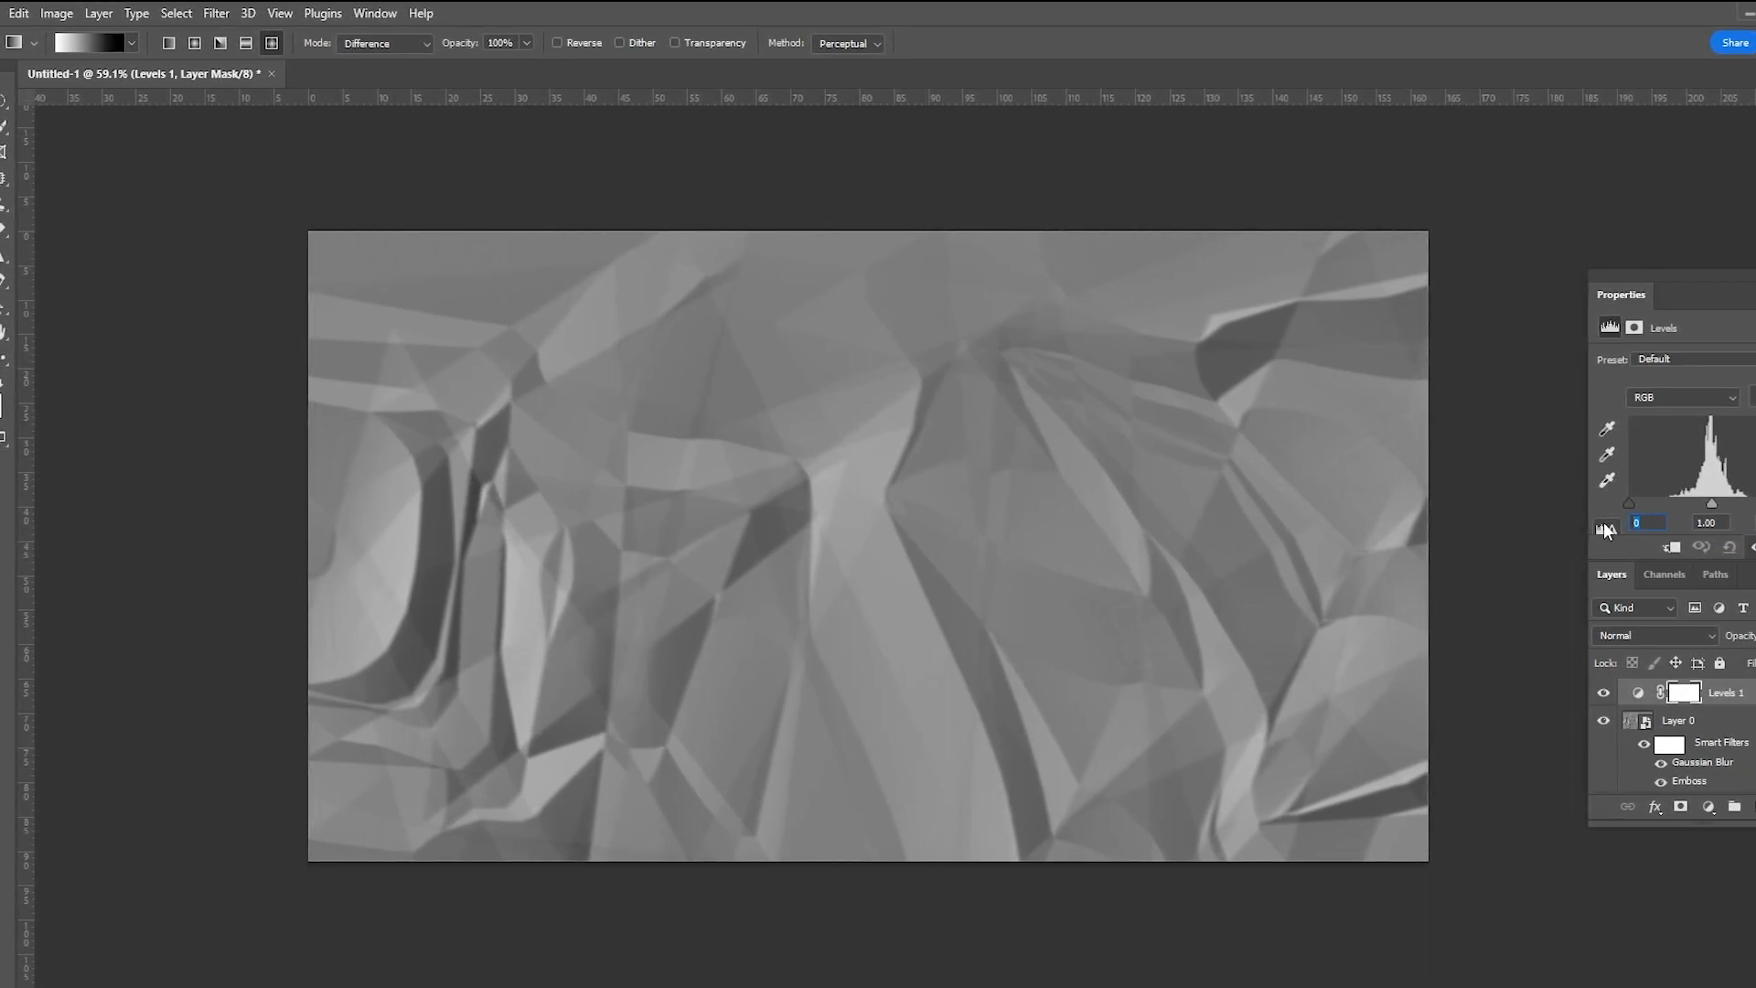
drag(1731, 284, 1633, 245)
drag(1655, 534, 1690, 620)
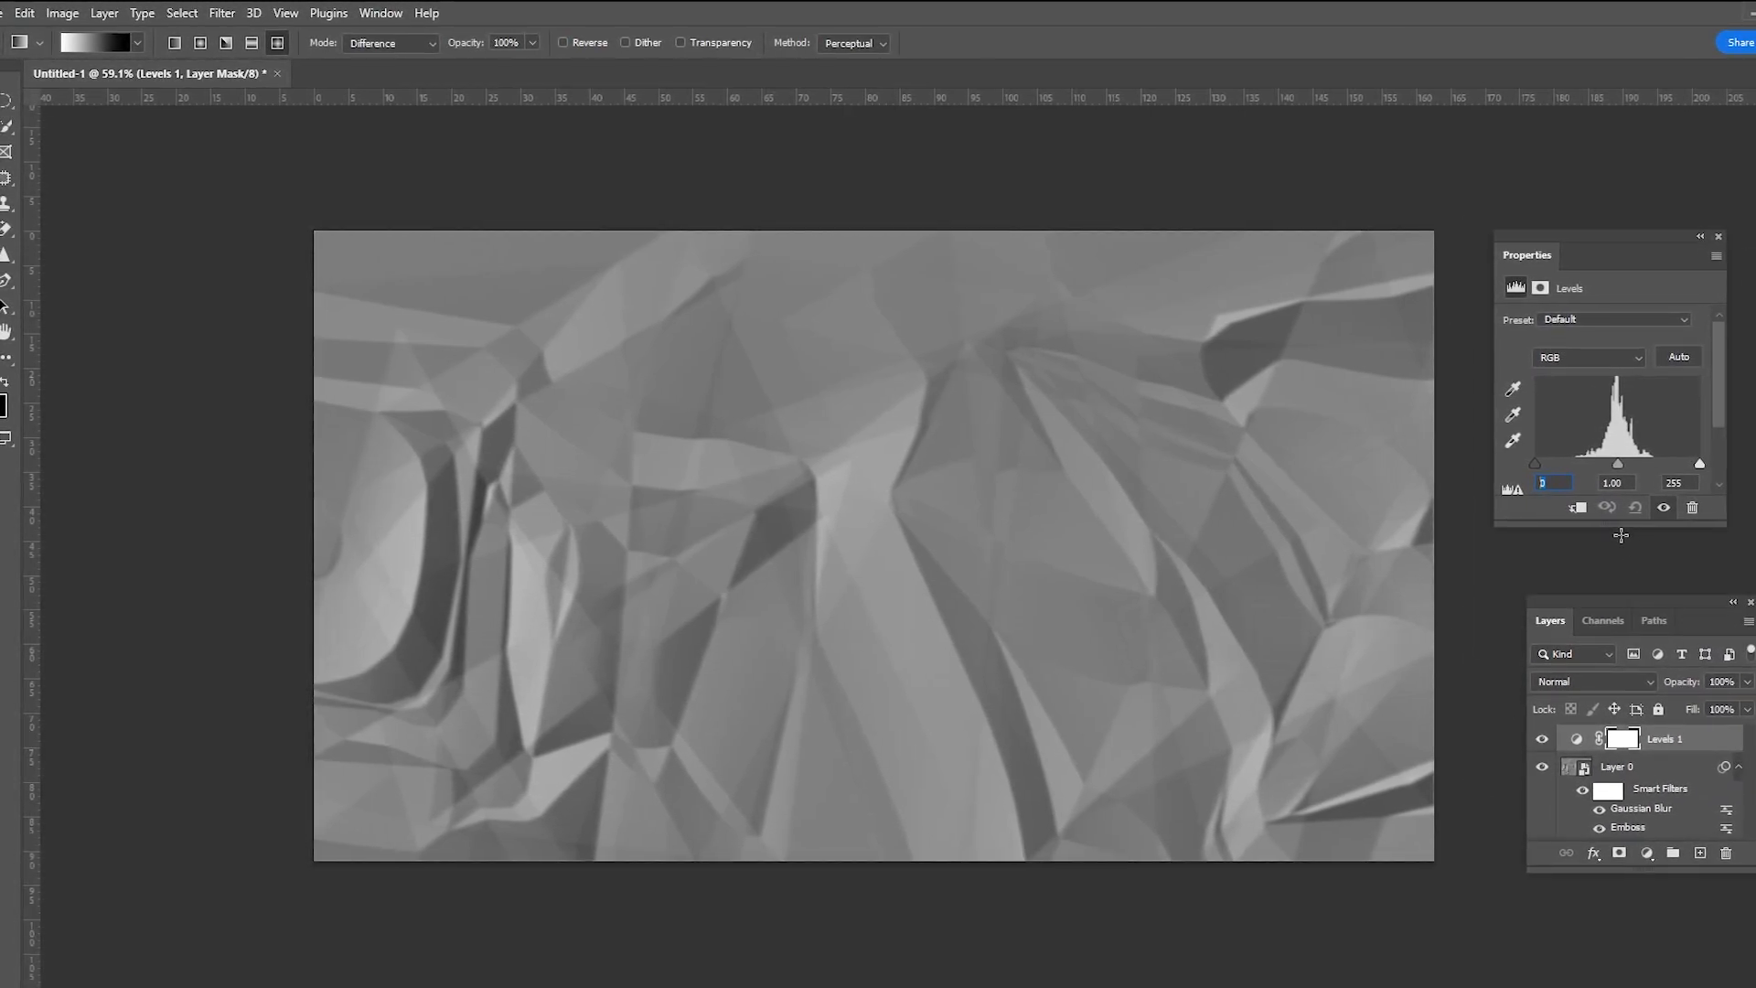
drag(1611, 528, 1615, 580)
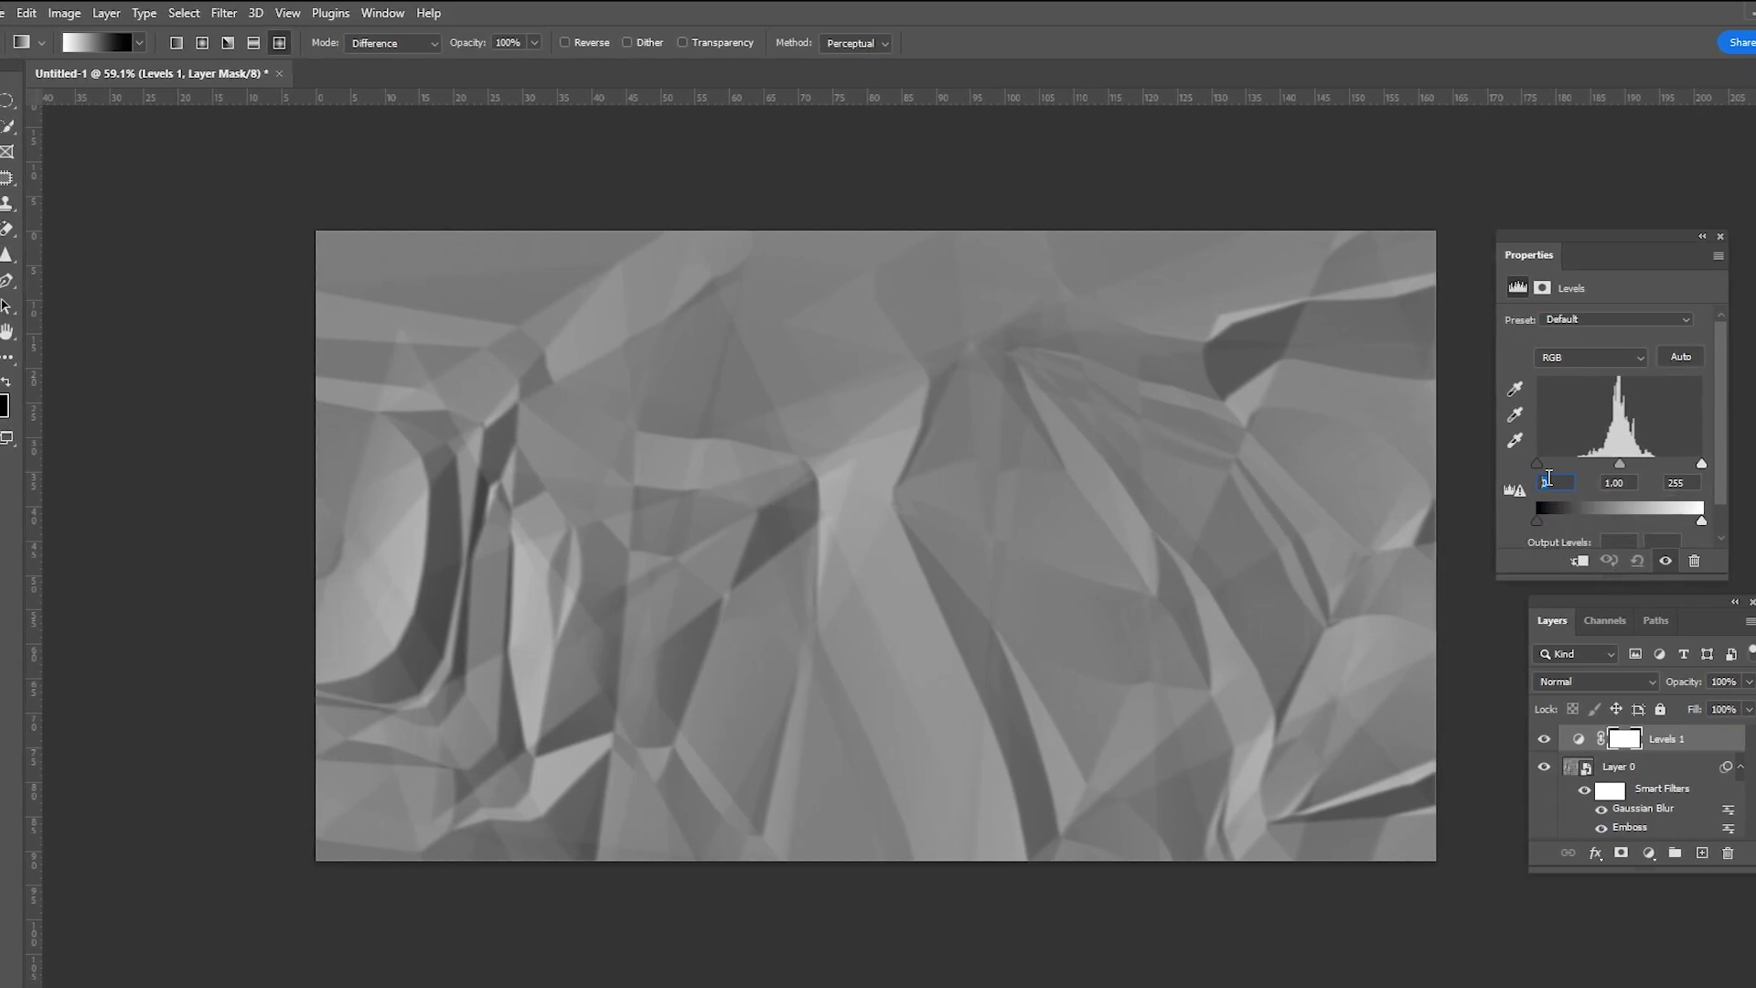
text(30)
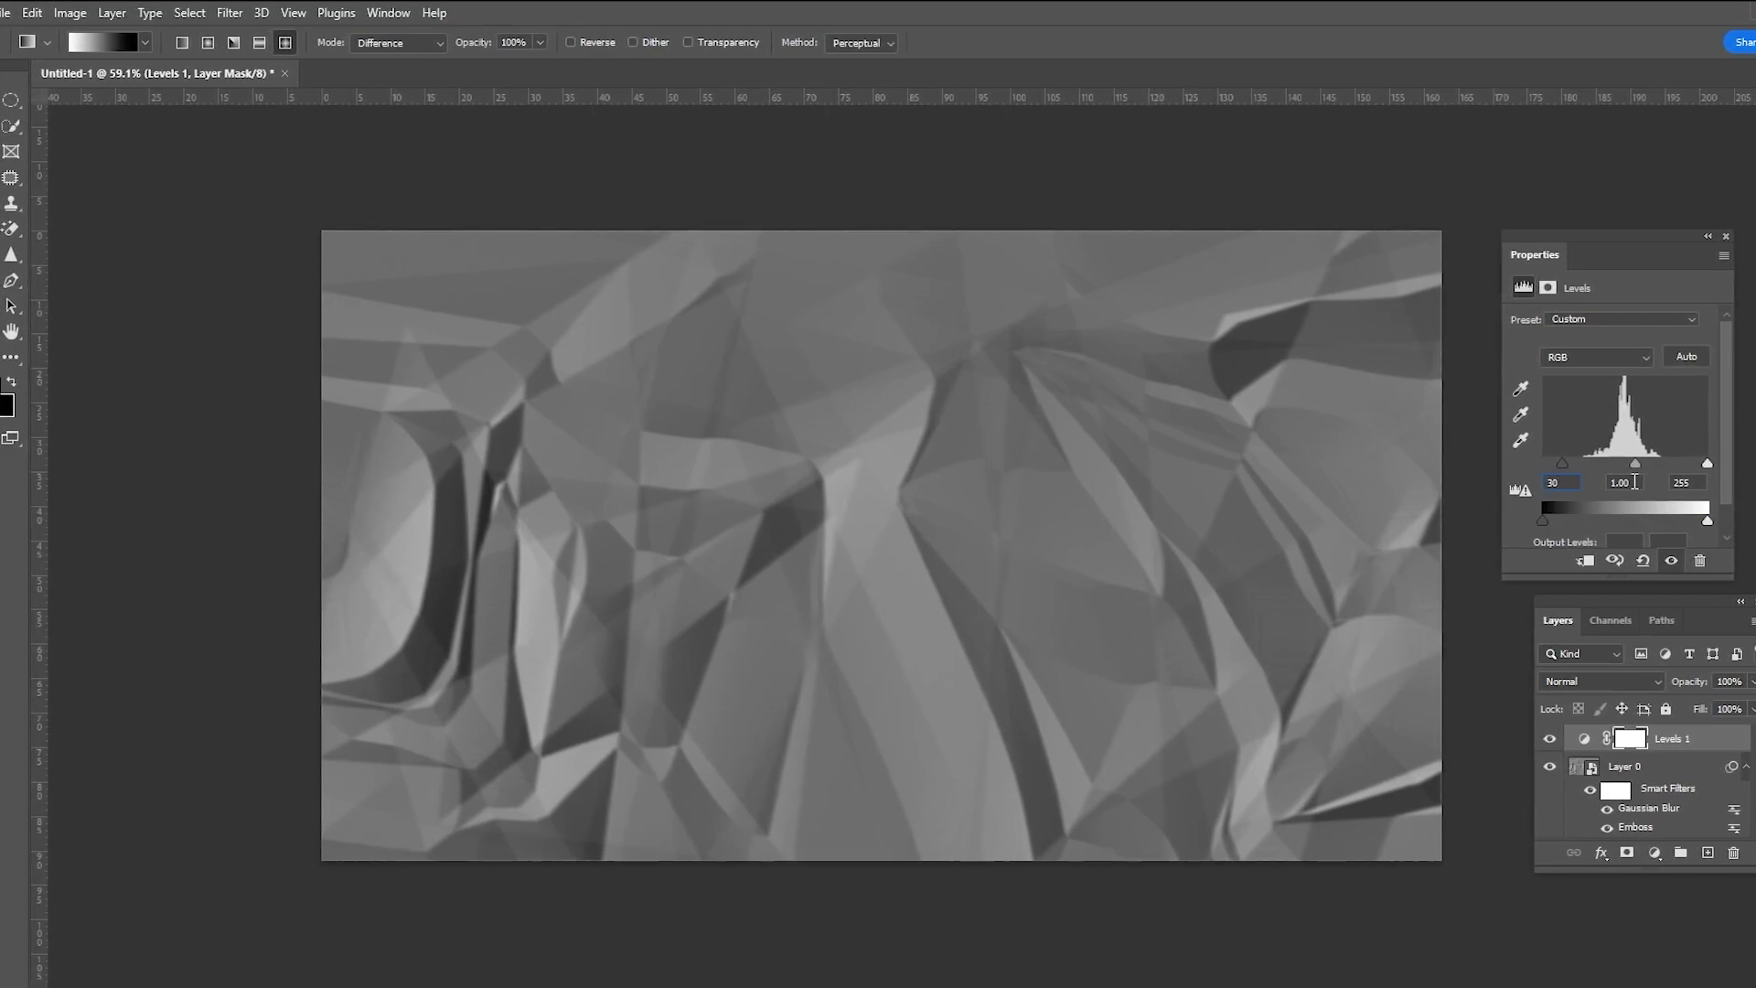
Set the highlight input level of the Levels adjustment to 160.
drag(1708, 462, 1656, 463)
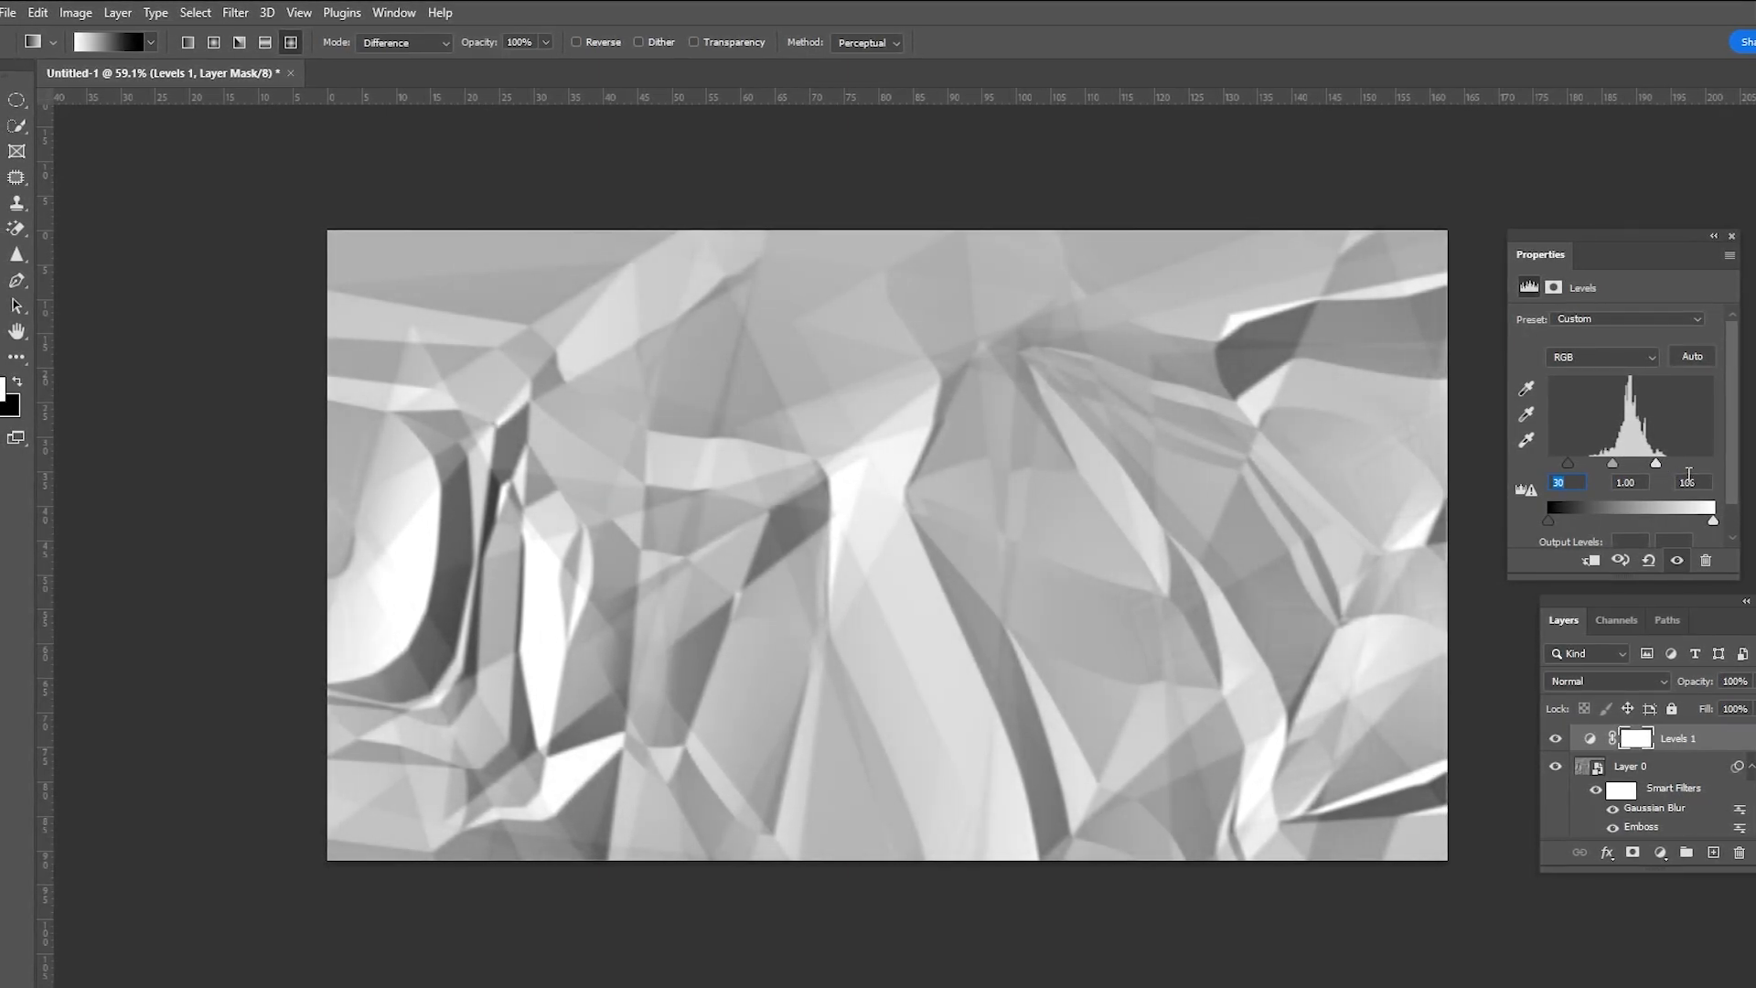
text(160)
key(Return)
click(1699, 462)
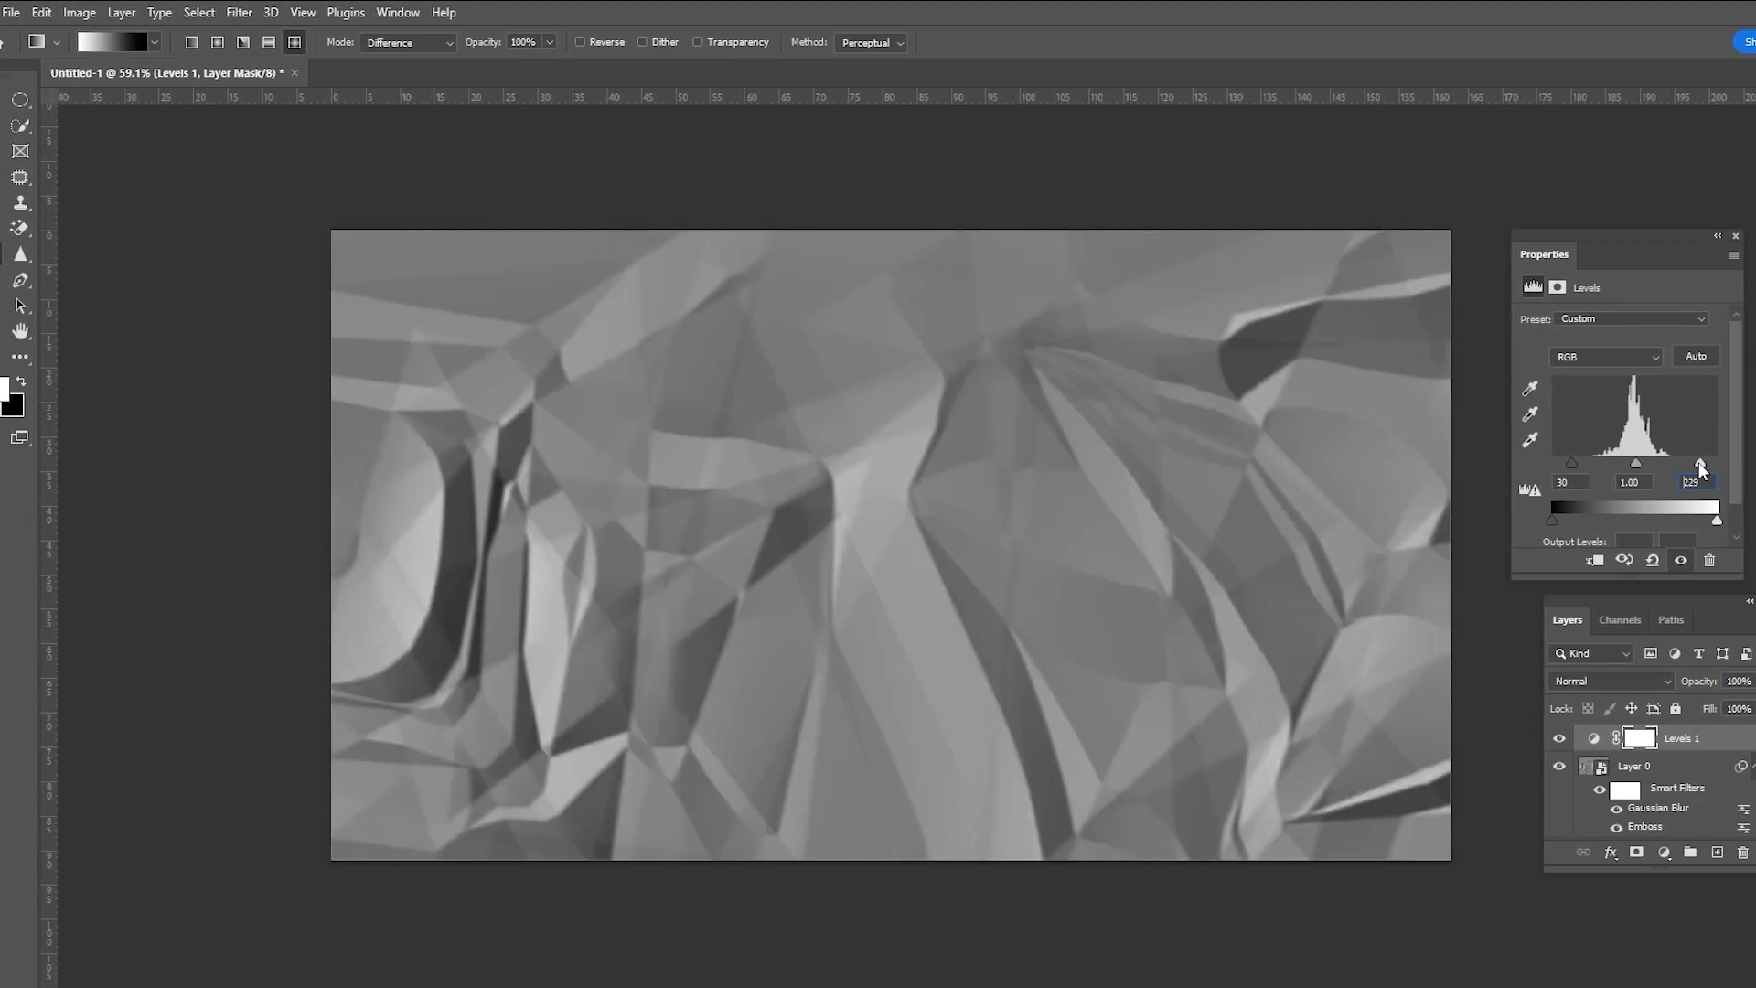
drag(1702, 481, 1518, 492)
text(160)
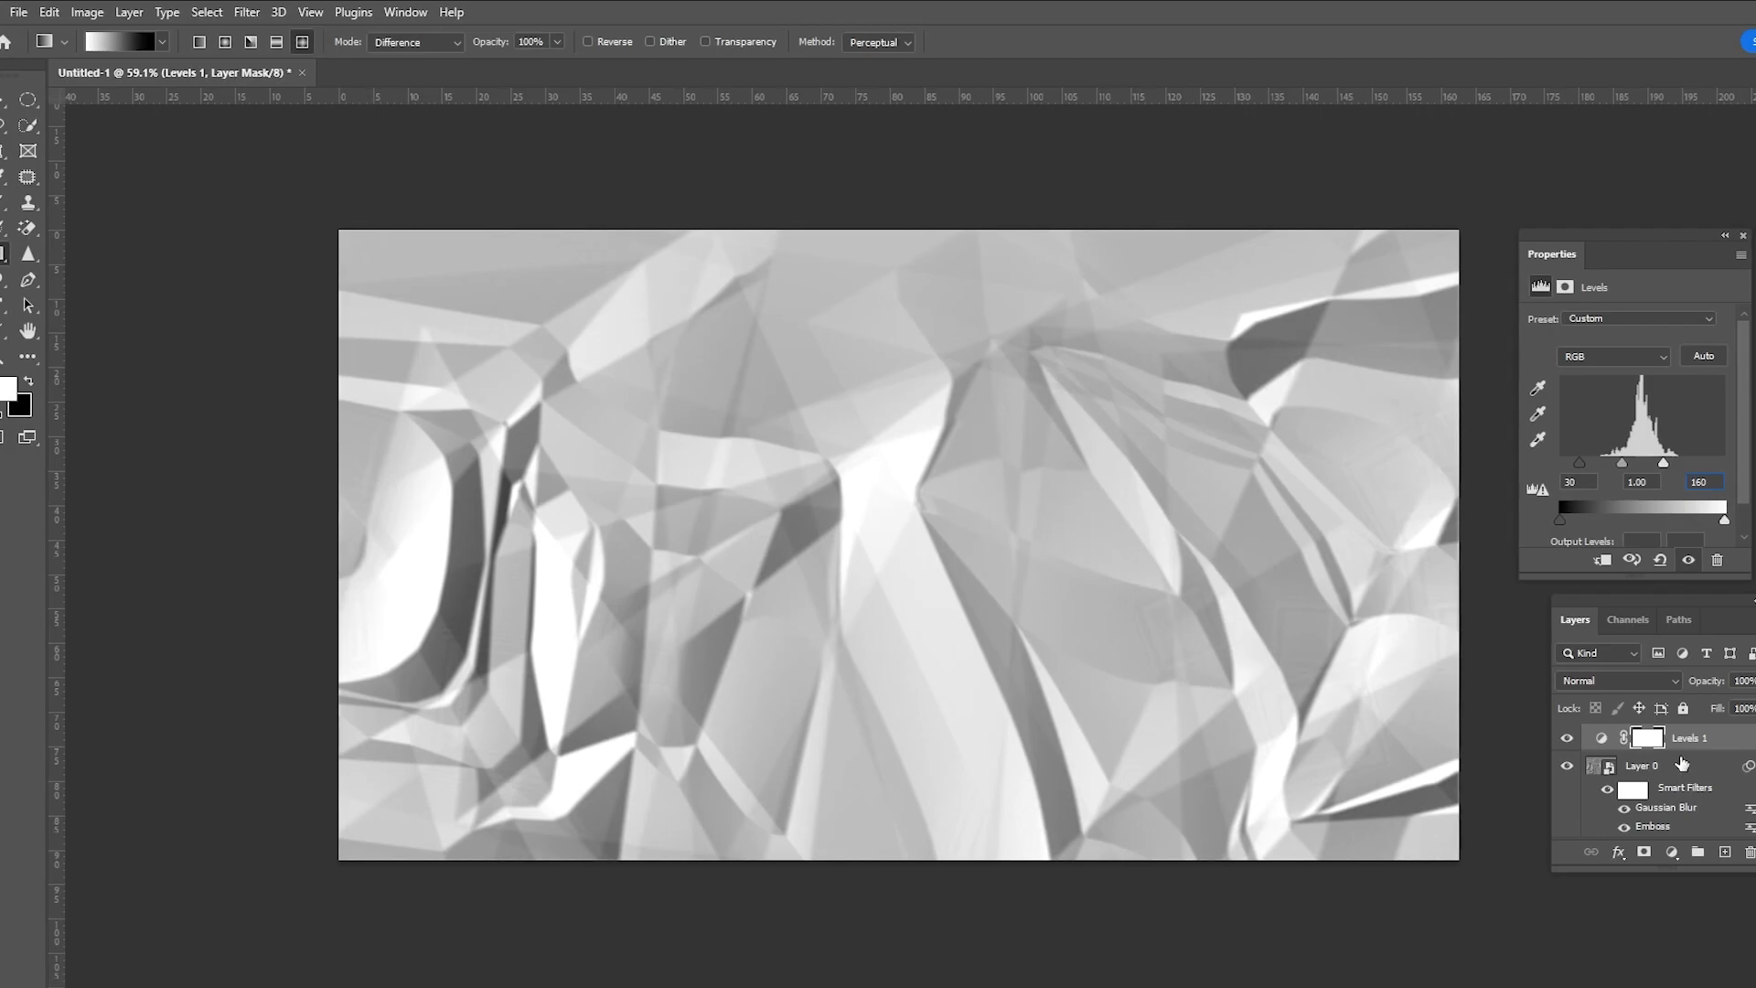
Merge the Levels 1 adjustment and Layer 0 into one pixel layer.
click(1667, 768)
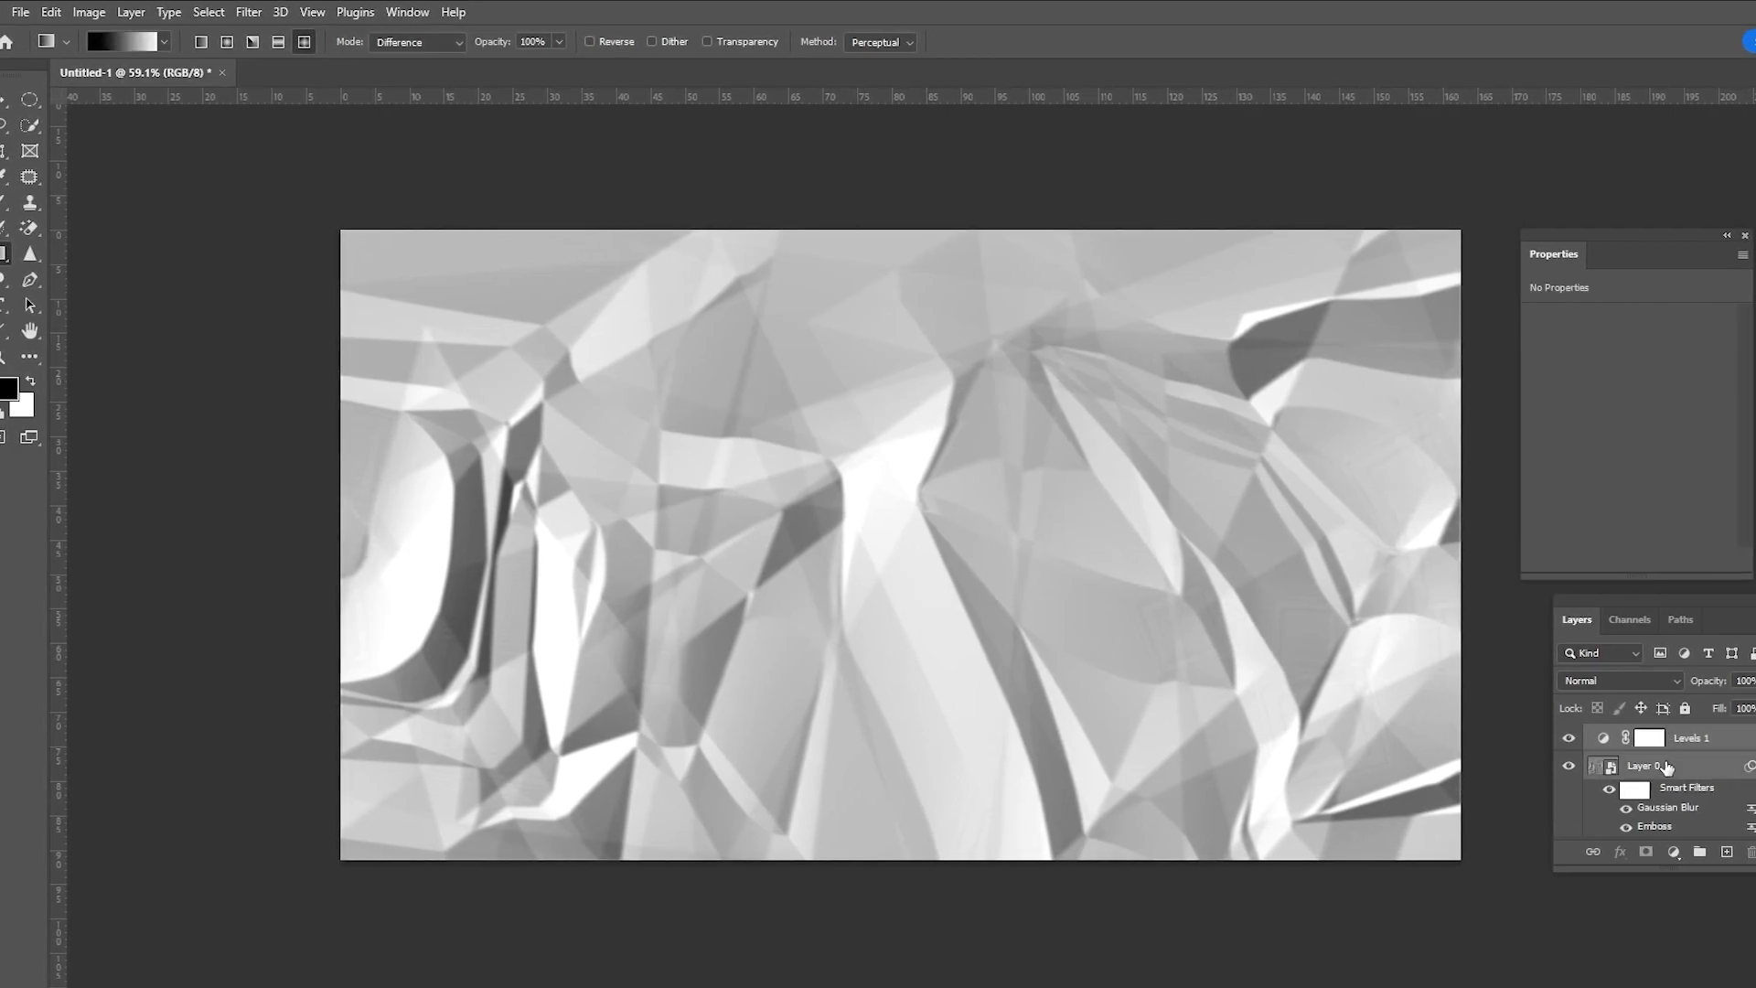
right_click(1687, 769)
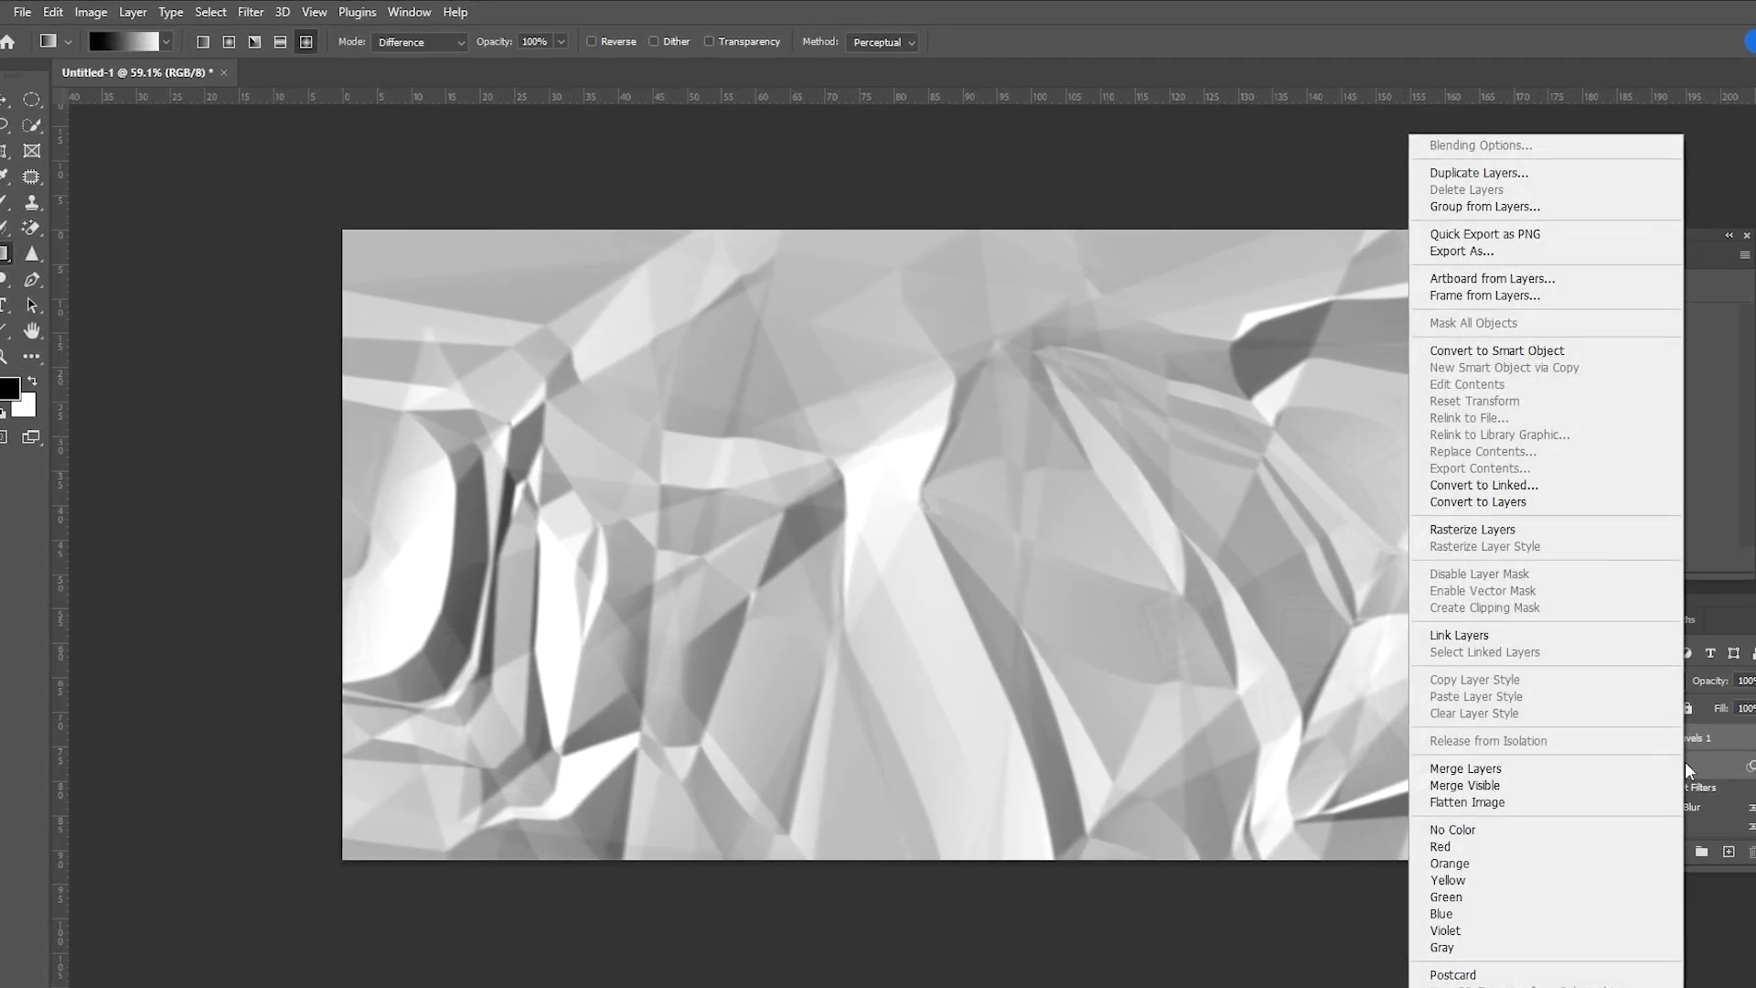
click(1486, 774)
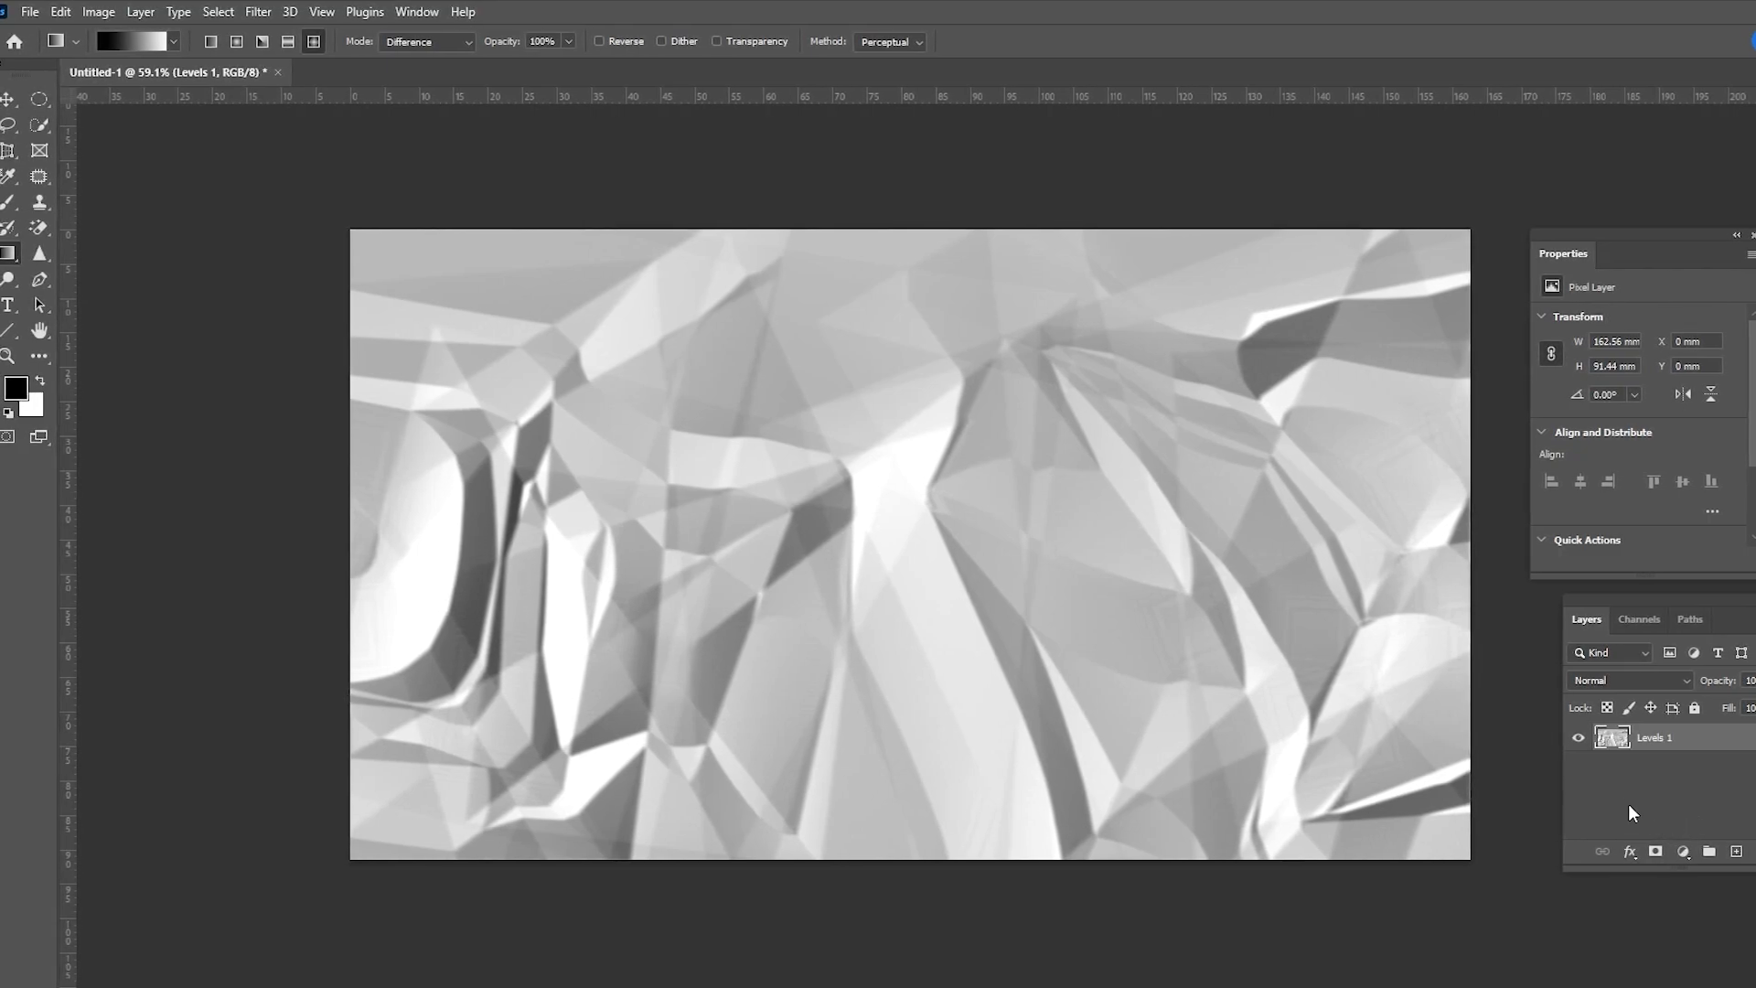
Scale the merged paper layer to about 71% and place it near the middle of the canvas.
click(8, 99)
drag(1472, 230, 1156, 414)
drag(876, 652, 1032, 574)
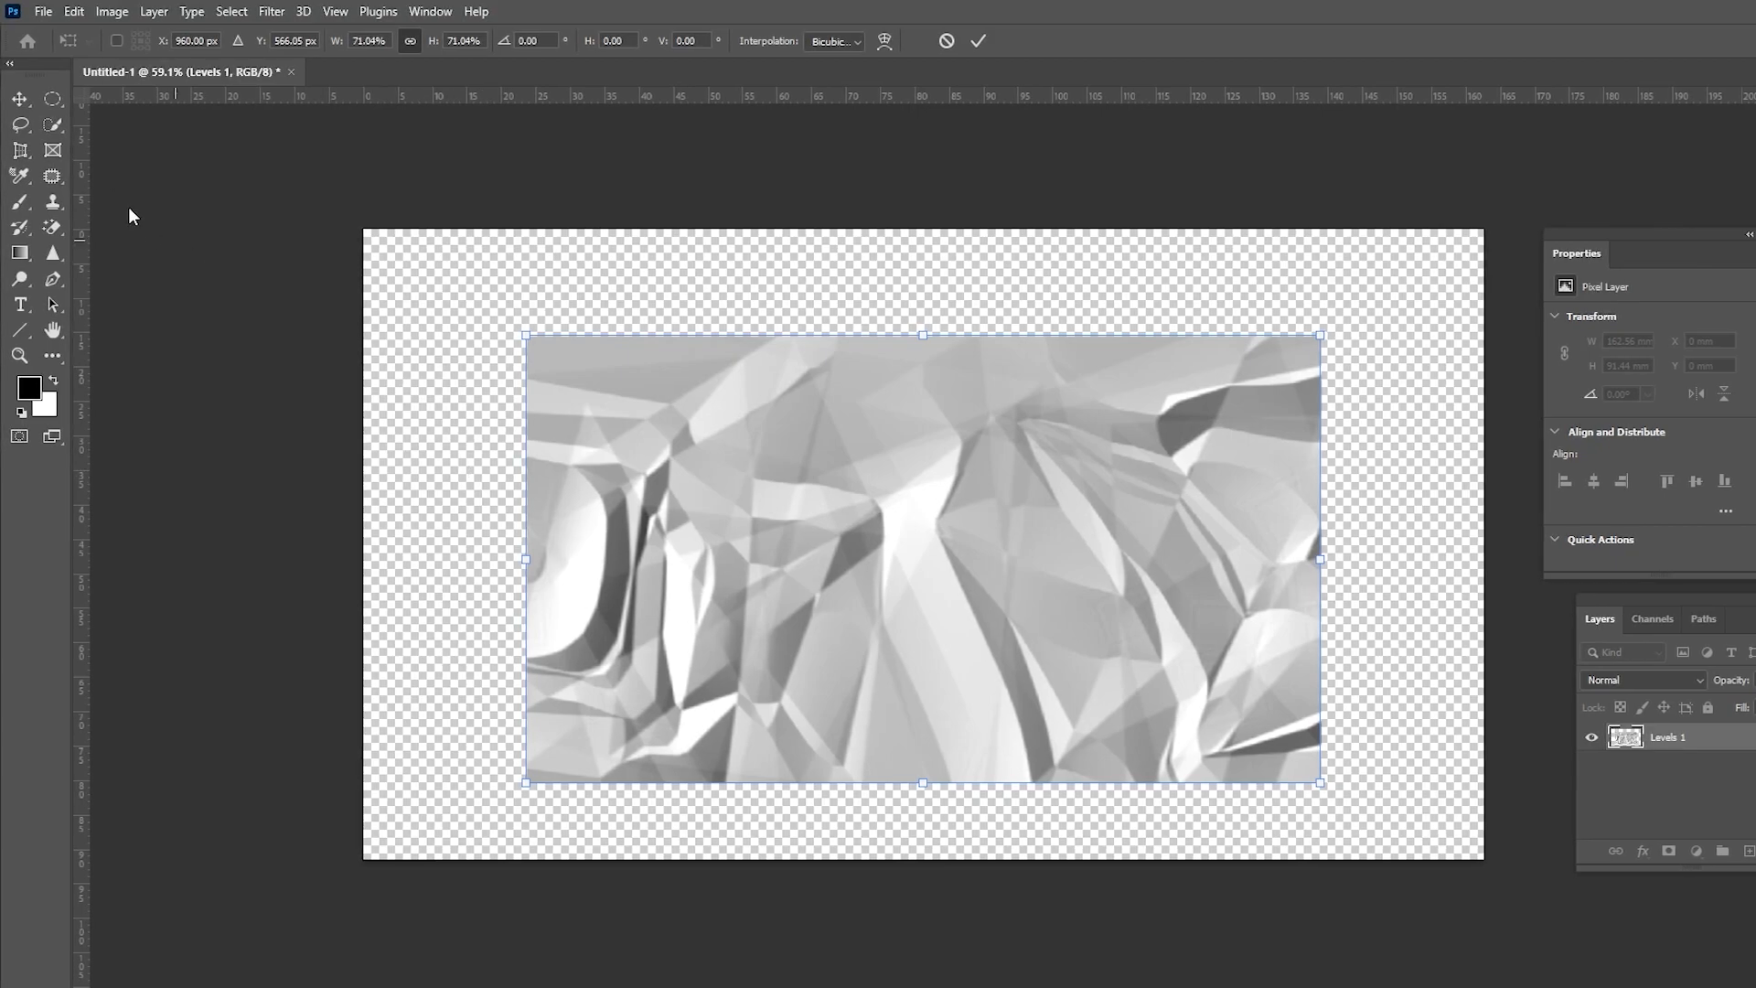
Trim the paper's straight edges to an uneven outline by deleting everything outside a wavy freehand Lasso selection traced along its border.
click(20, 125)
click(104, 126)
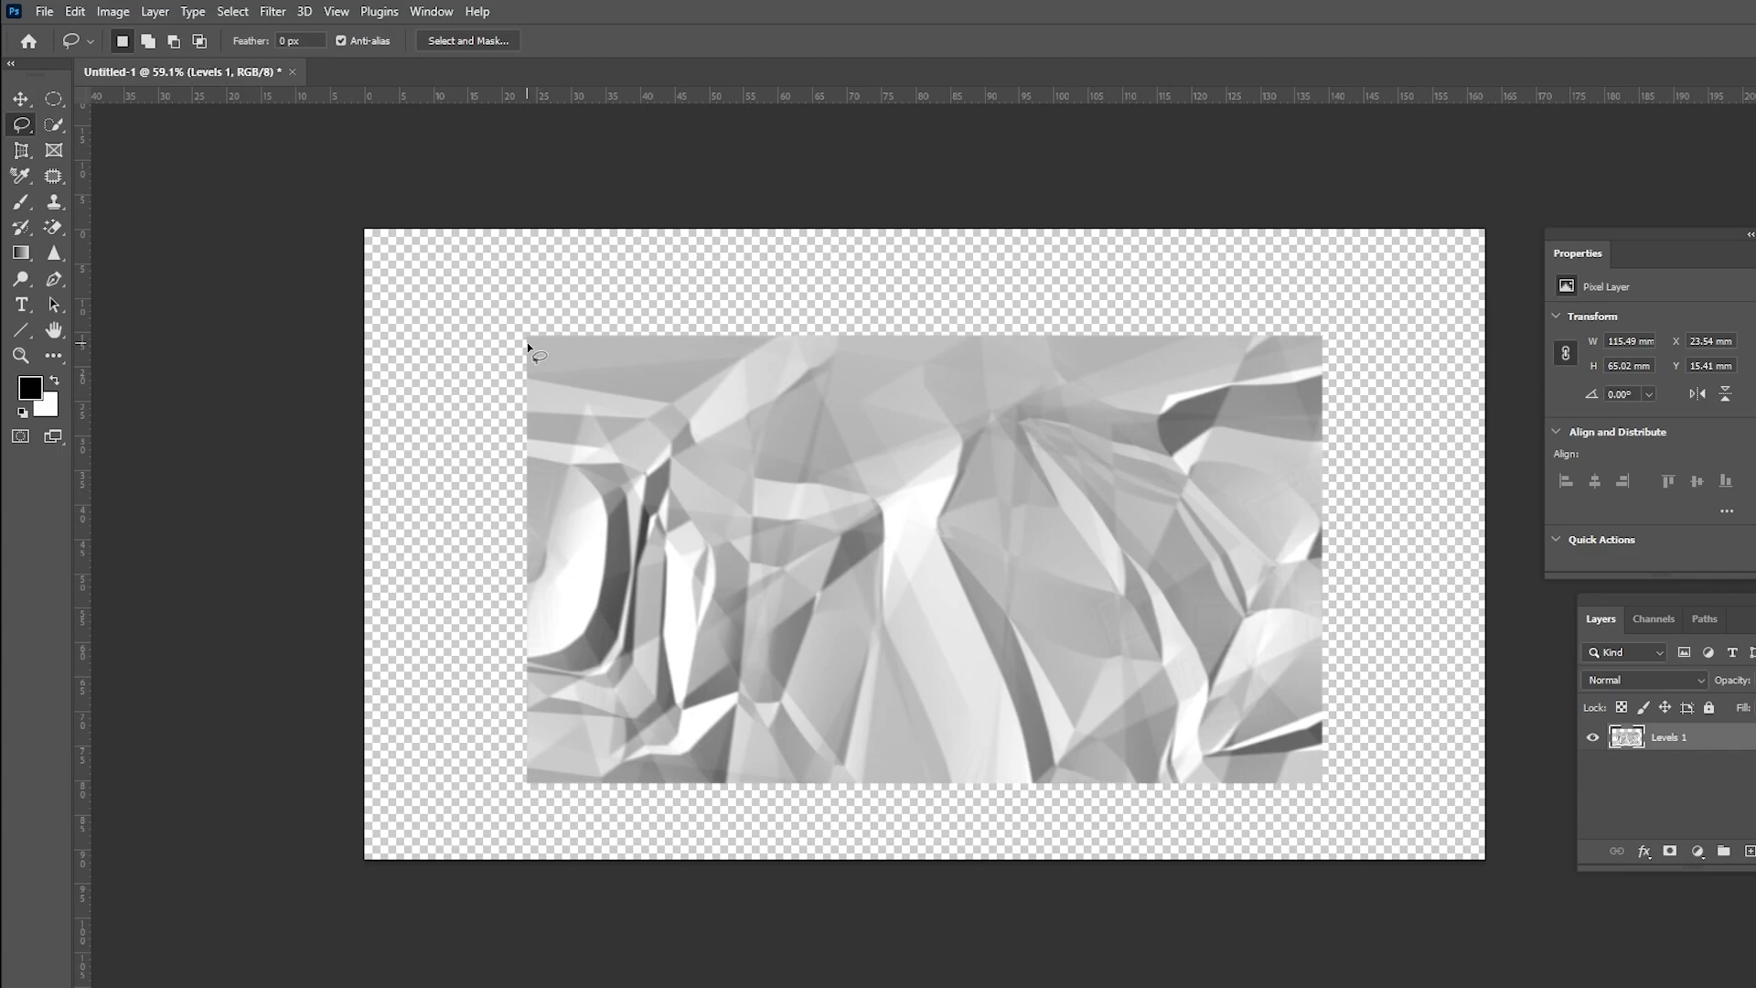
drag(527, 341, 696, 345)
drag(985, 341, 1013, 340)
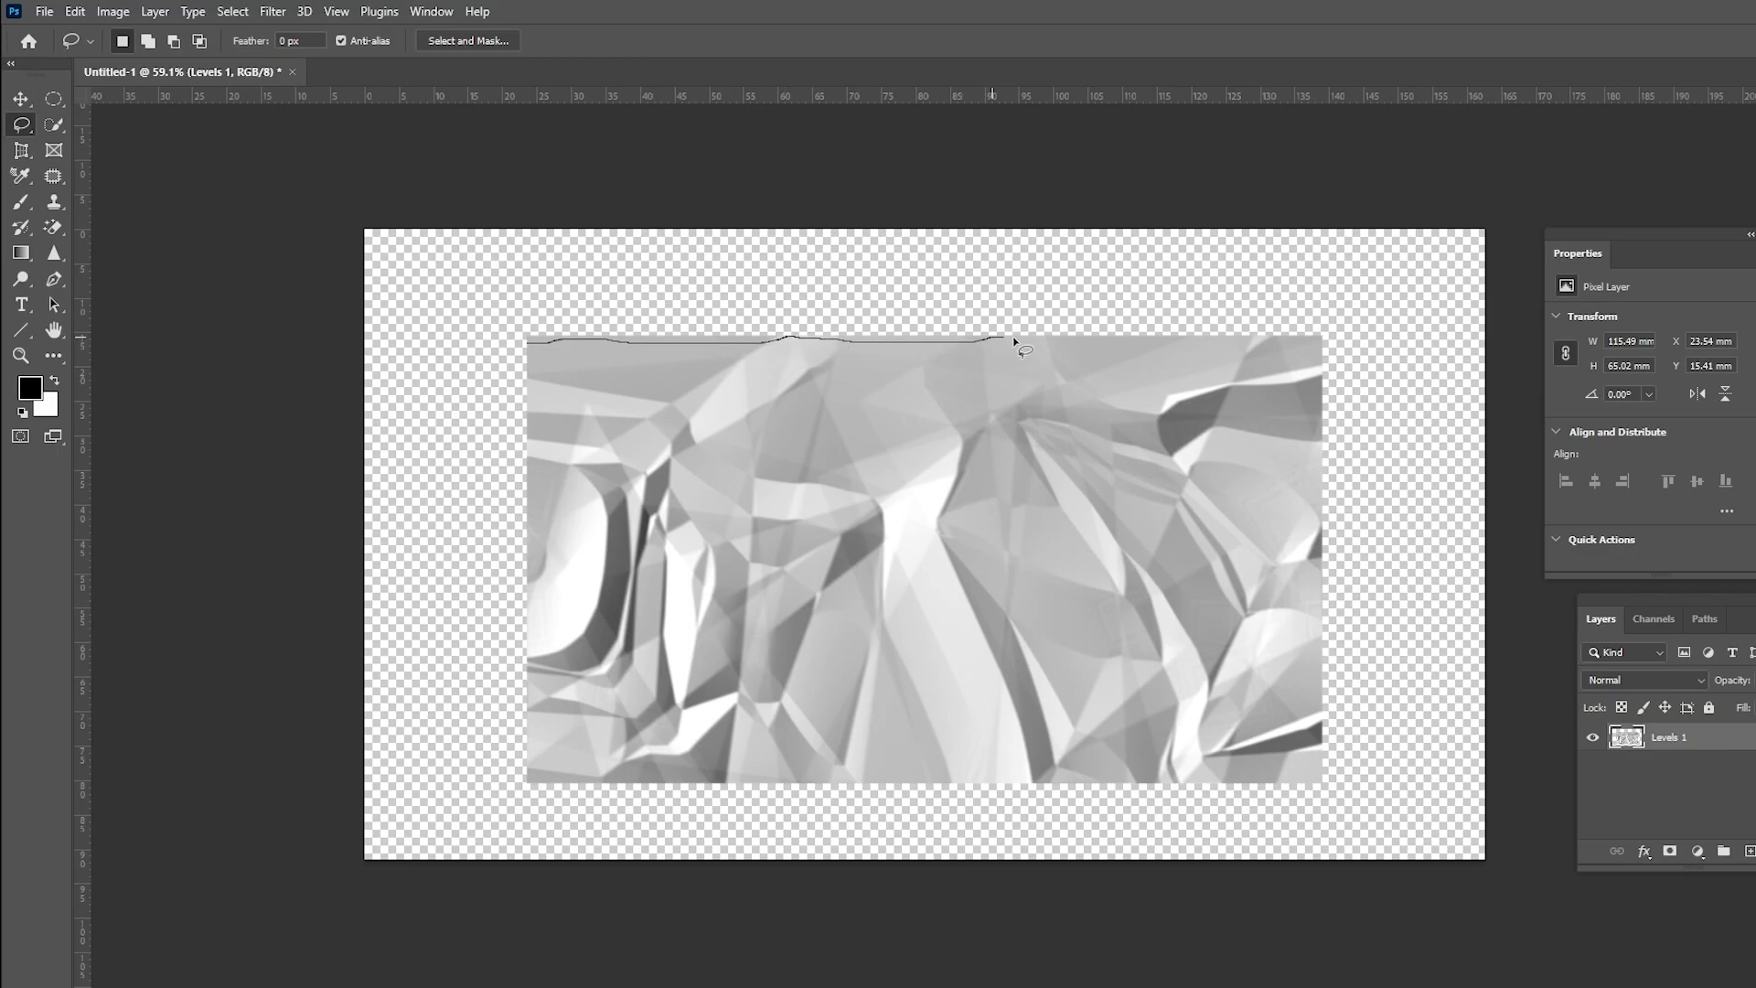
mouse_move(1197, 341)
mouse_down()
mouse_move(1327, 349)
mouse_move(1316, 442)
mouse_move(1338, 562)
mouse_move(1326, 545)
mouse_move(1315, 624)
mouse_up()
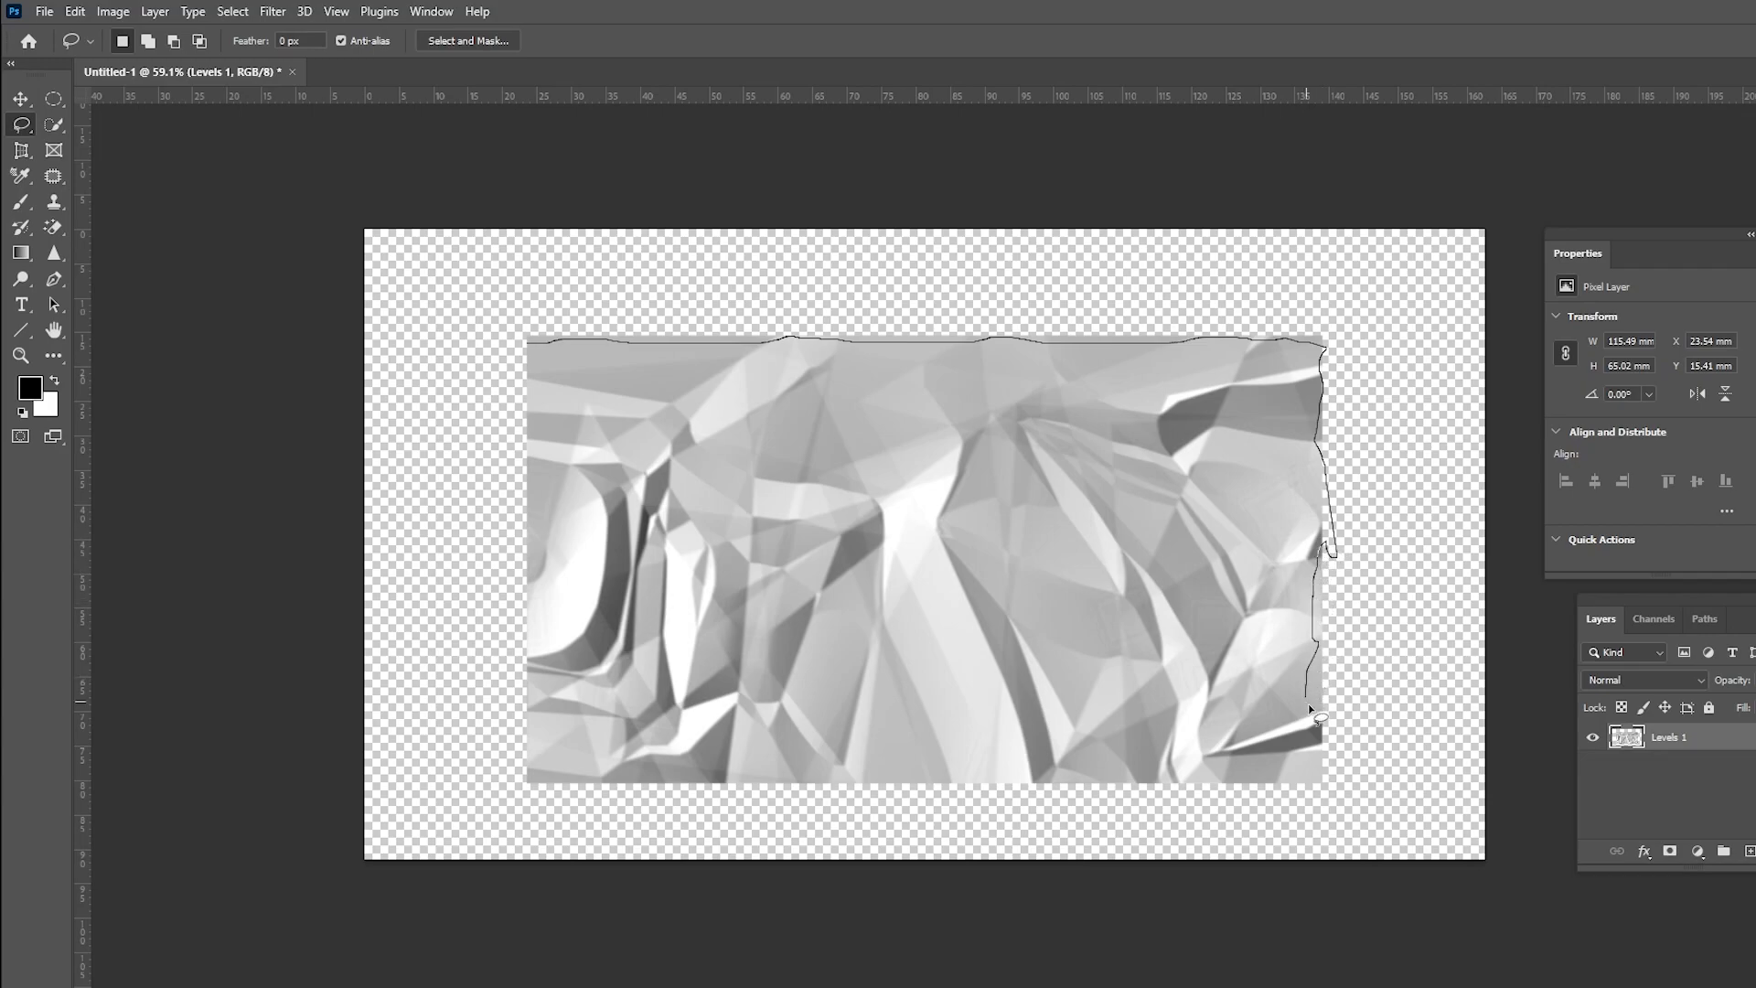
mouse_move(1309, 765)
mouse_down()
mouse_move(1190, 783)
mouse_move(564, 775)
mouse_up()
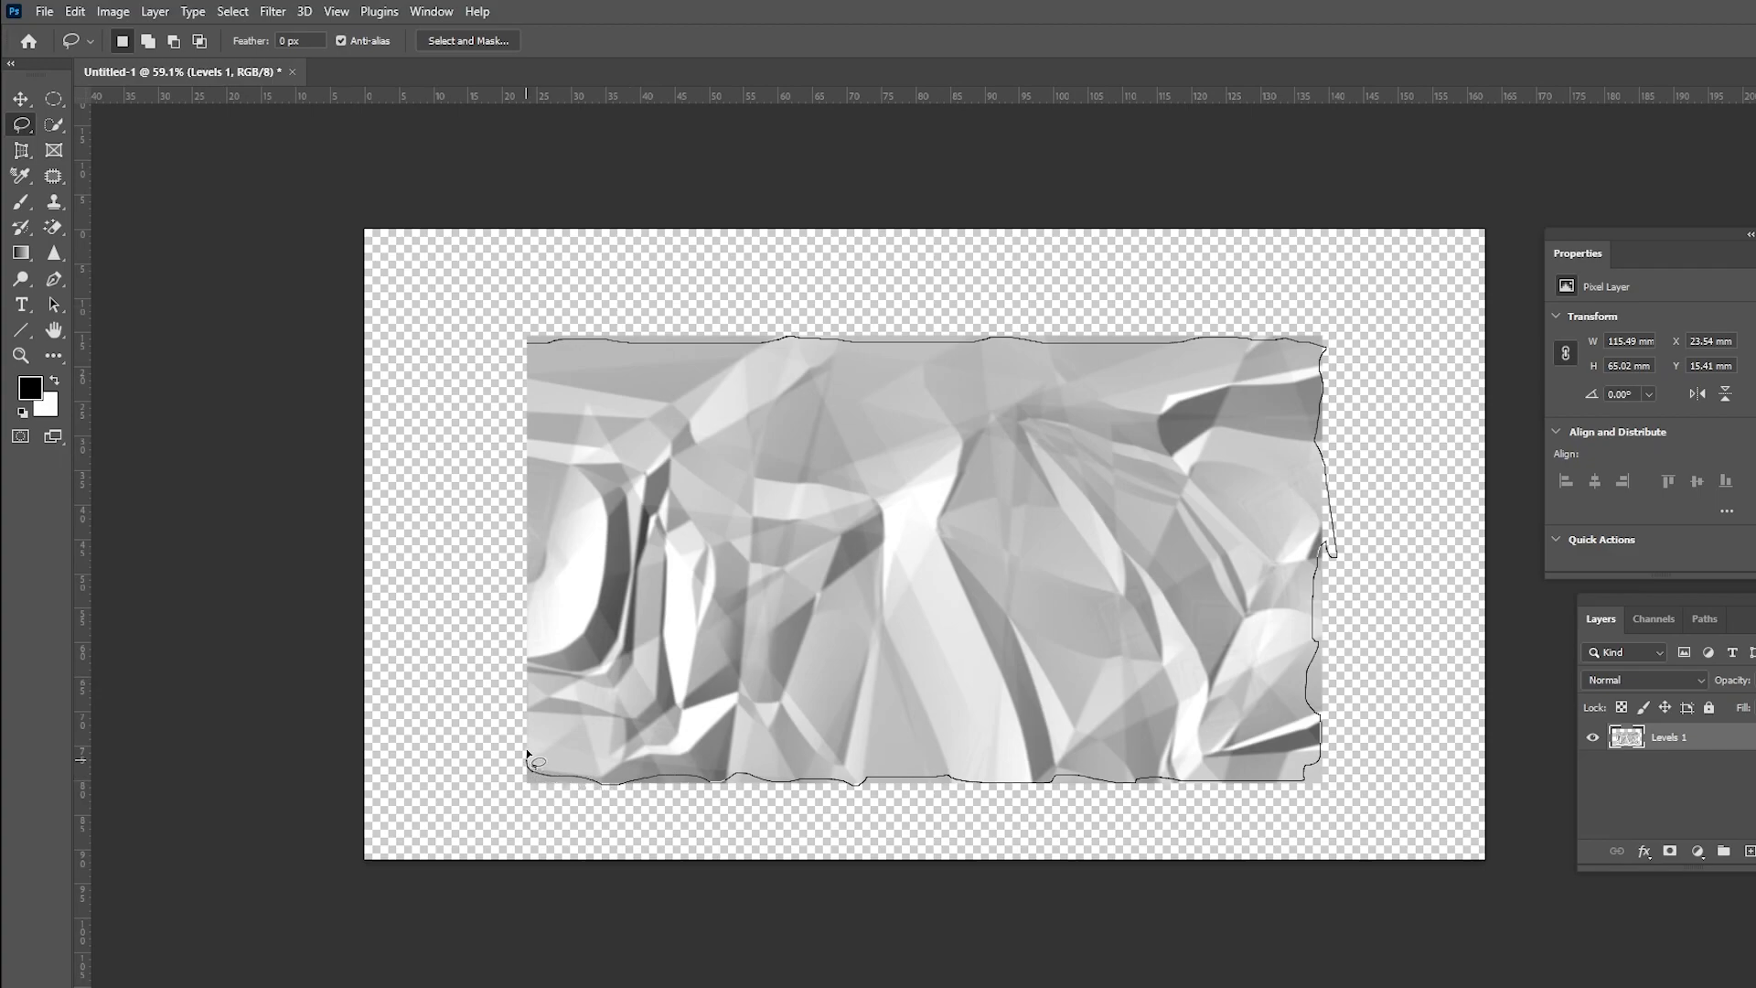
drag(528, 674, 522, 564)
drag(528, 443, 534, 343)
key(ctrl+shift+i)
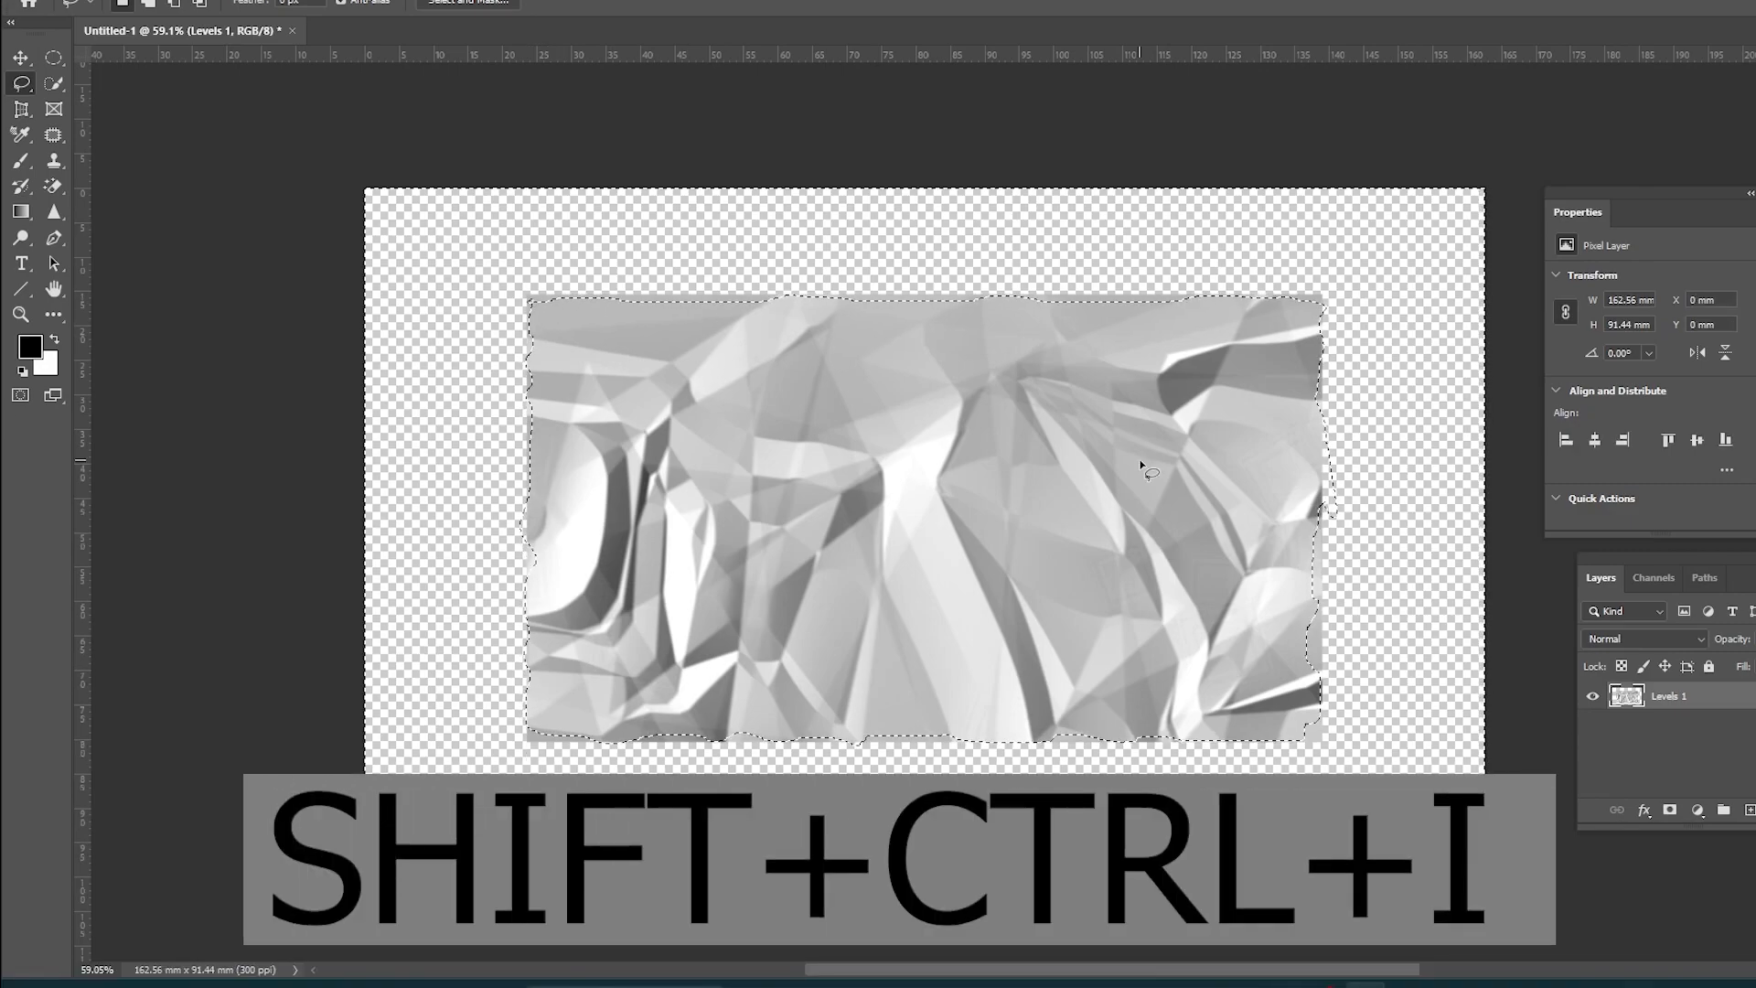
key(Delete)
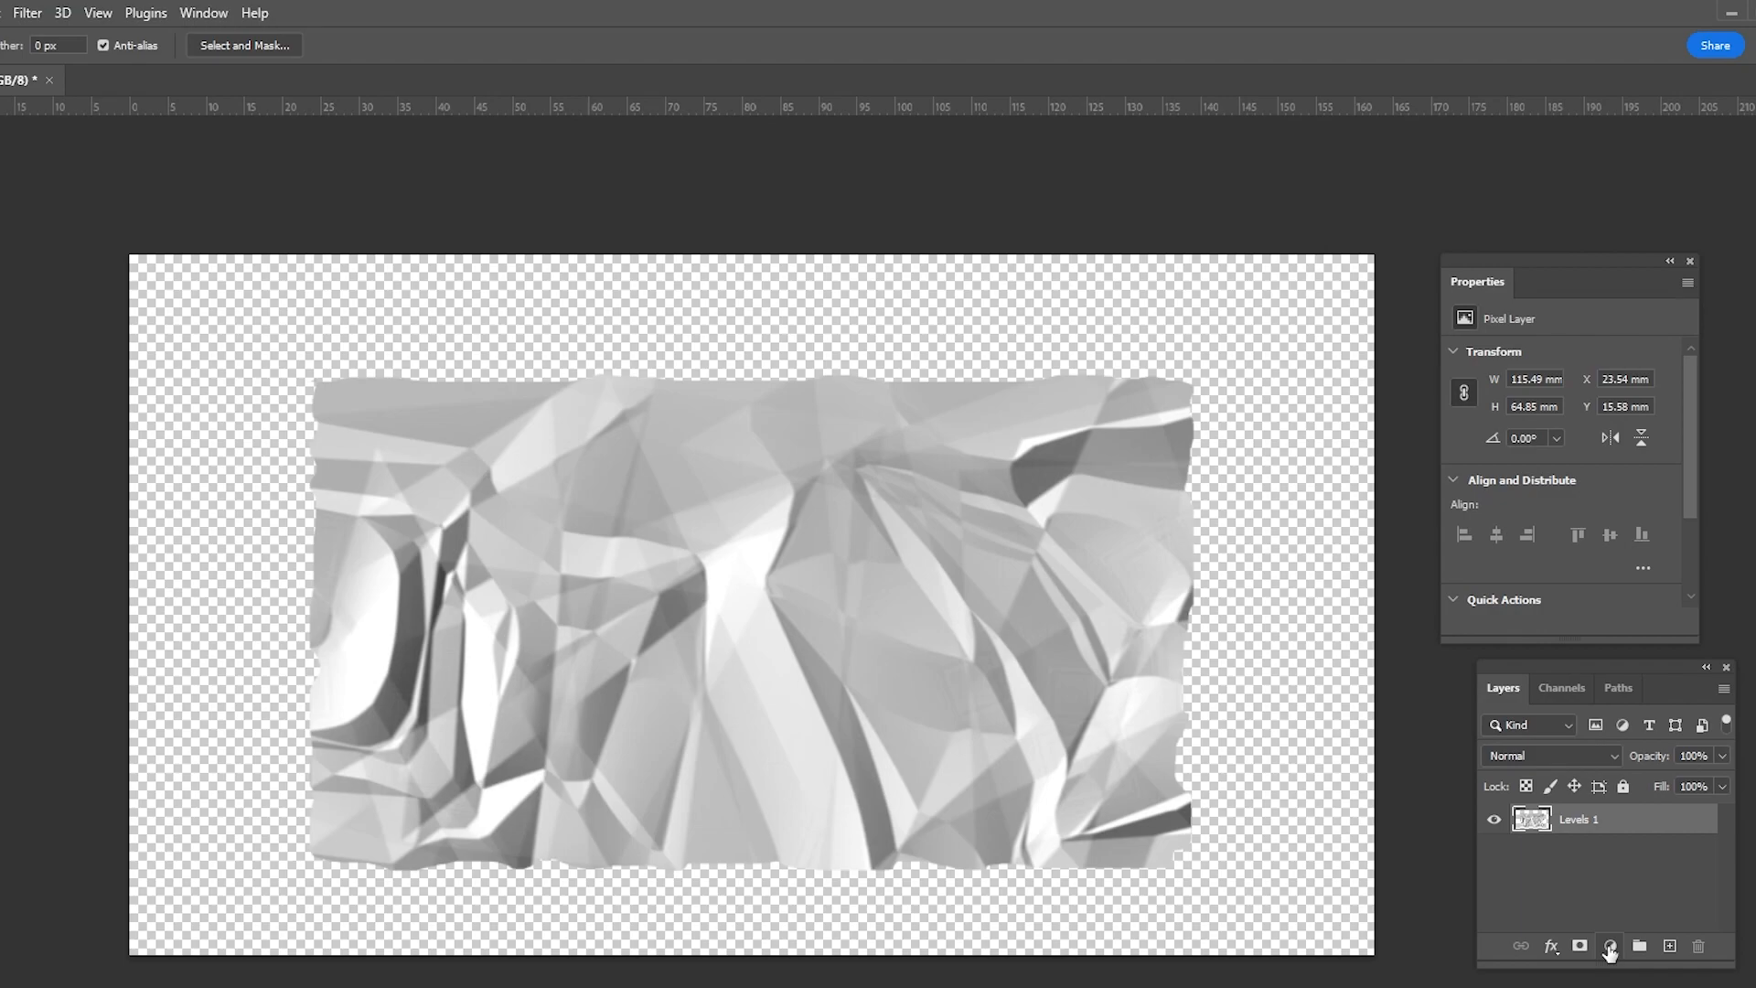
Add a bright red solid color fill layer and place it beneath the paper layer.
click(1610, 948)
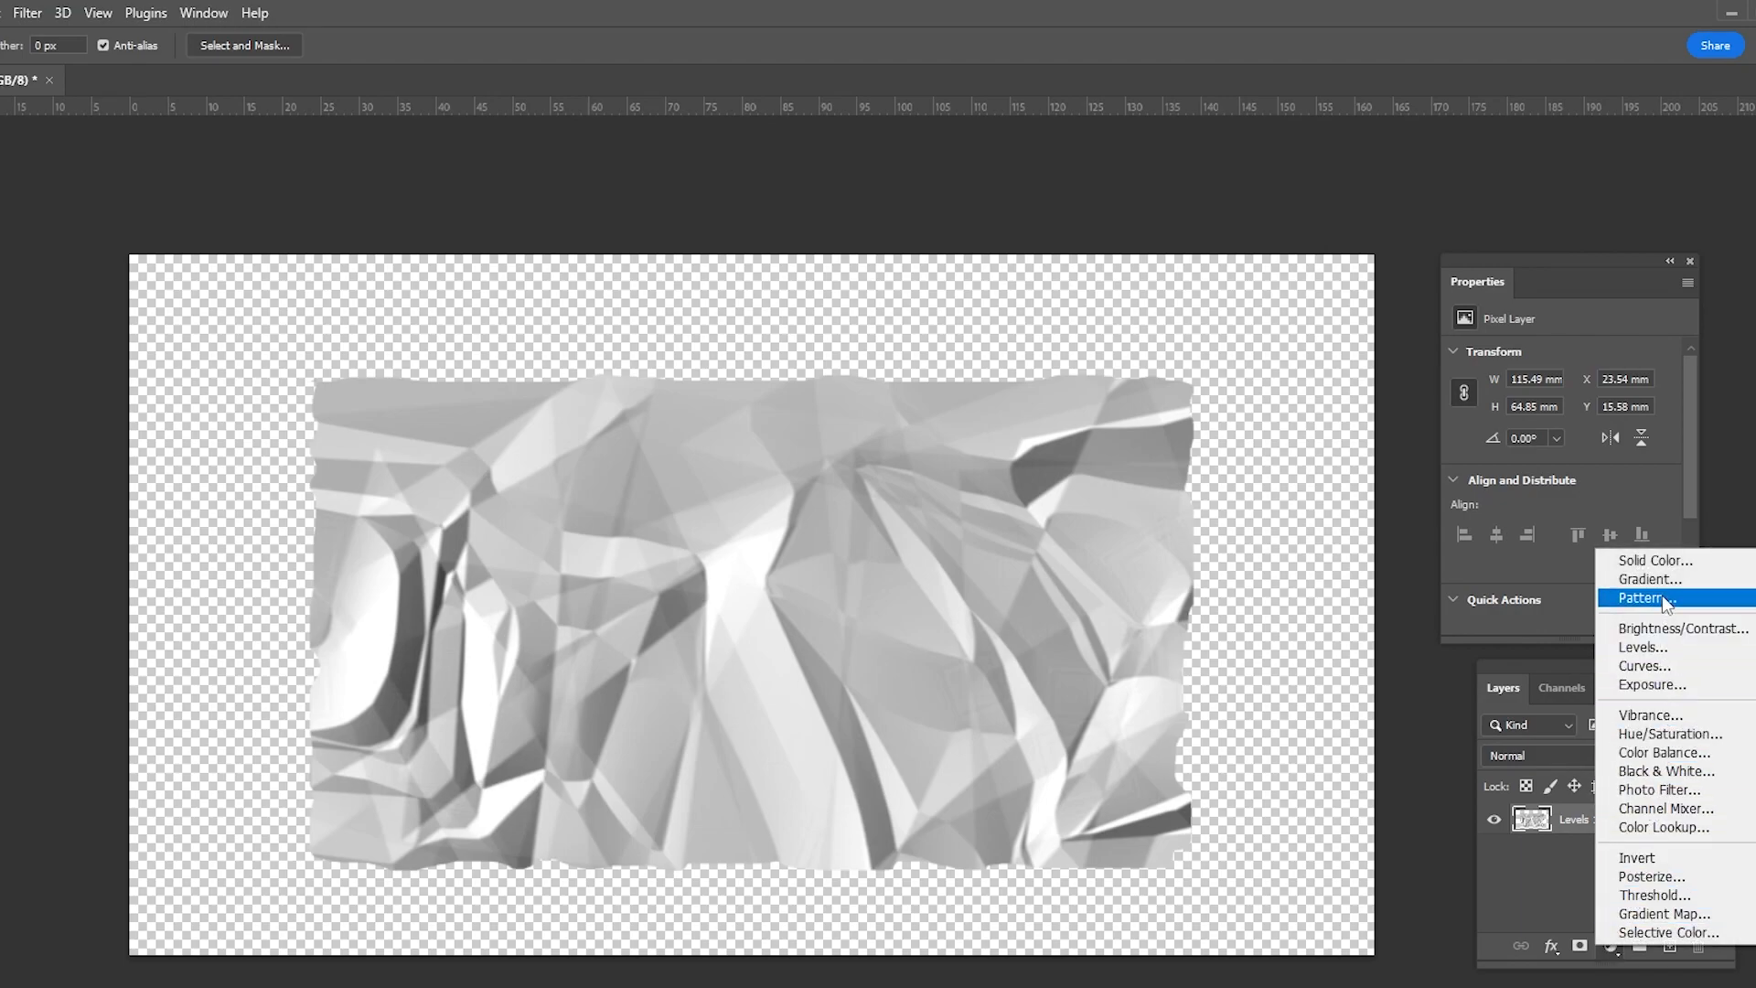
click(1656, 561)
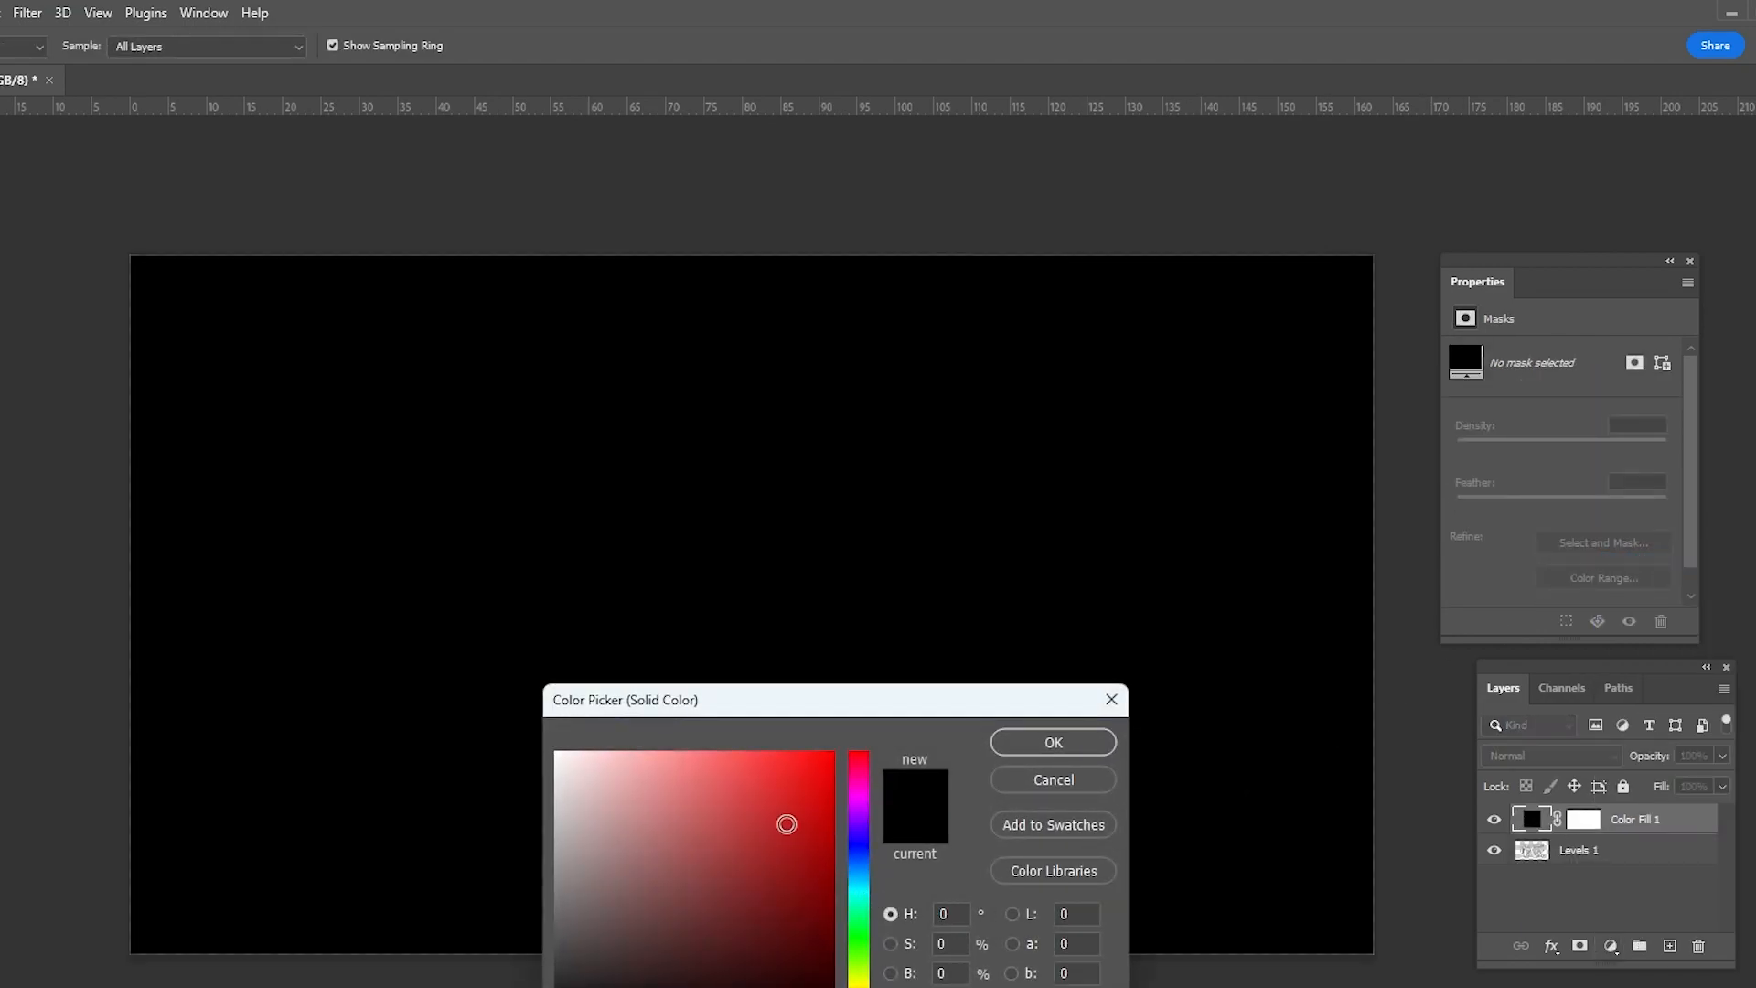
drag(783, 823, 993, 608)
drag(813, 785, 787, 775)
click(1052, 743)
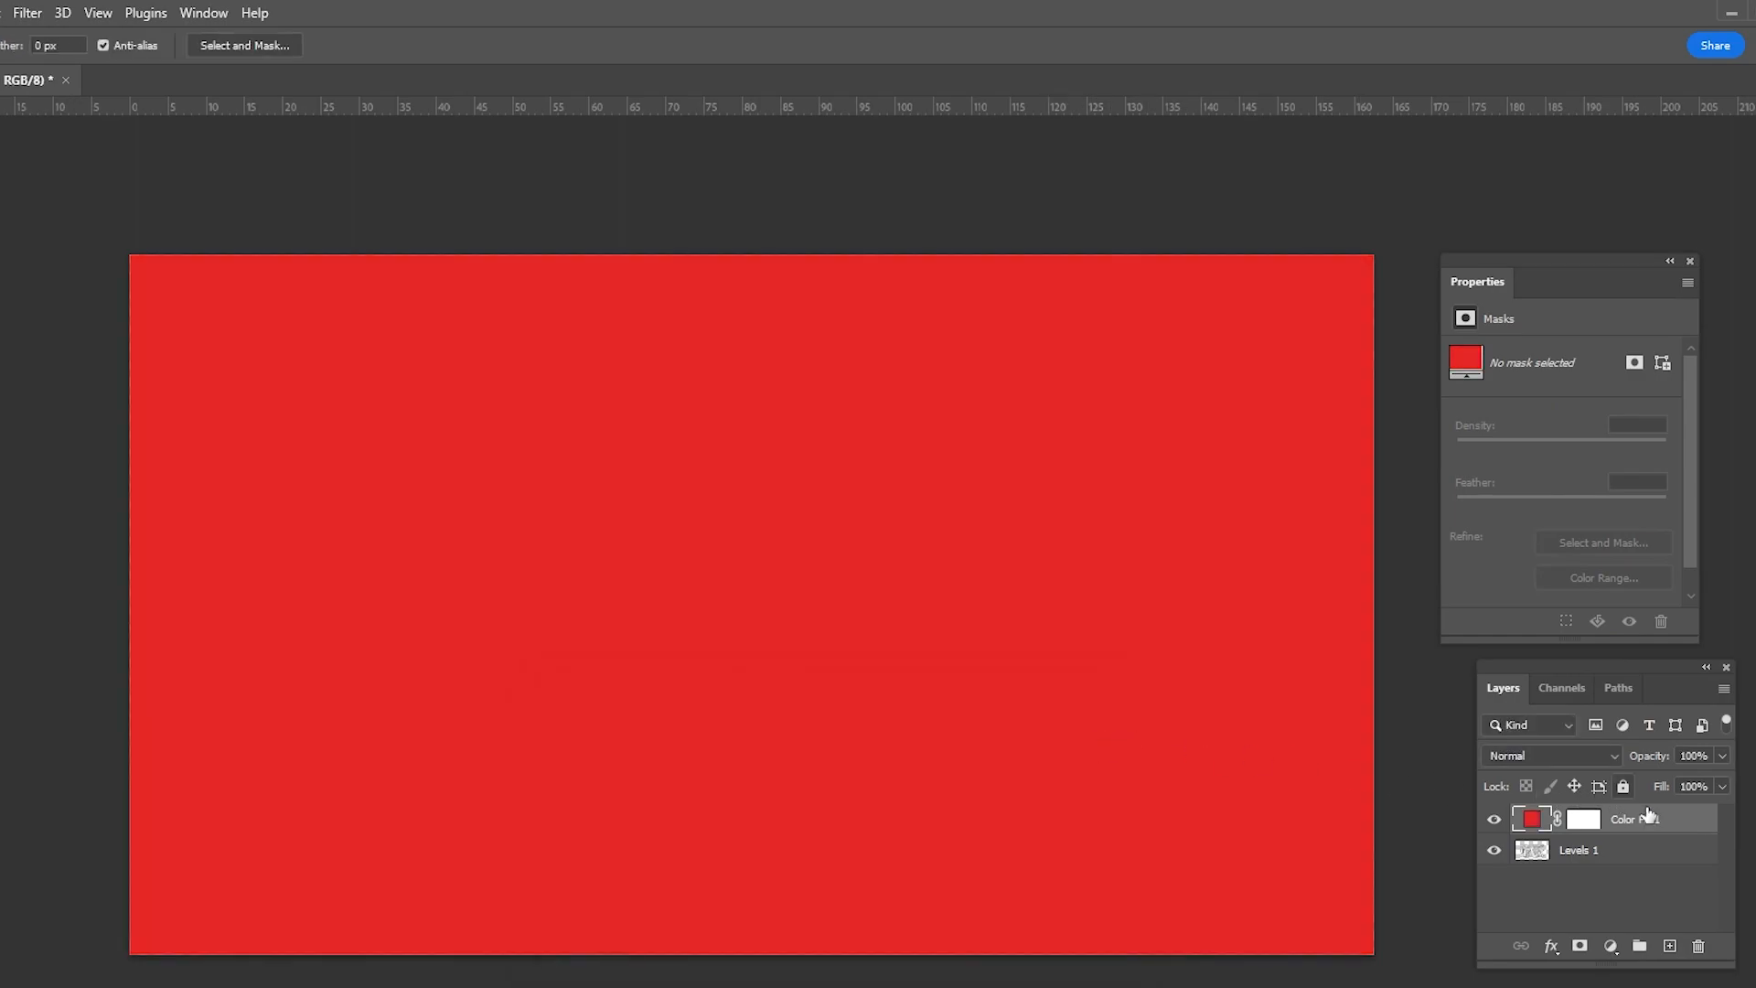
drag(1654, 831, 1640, 860)
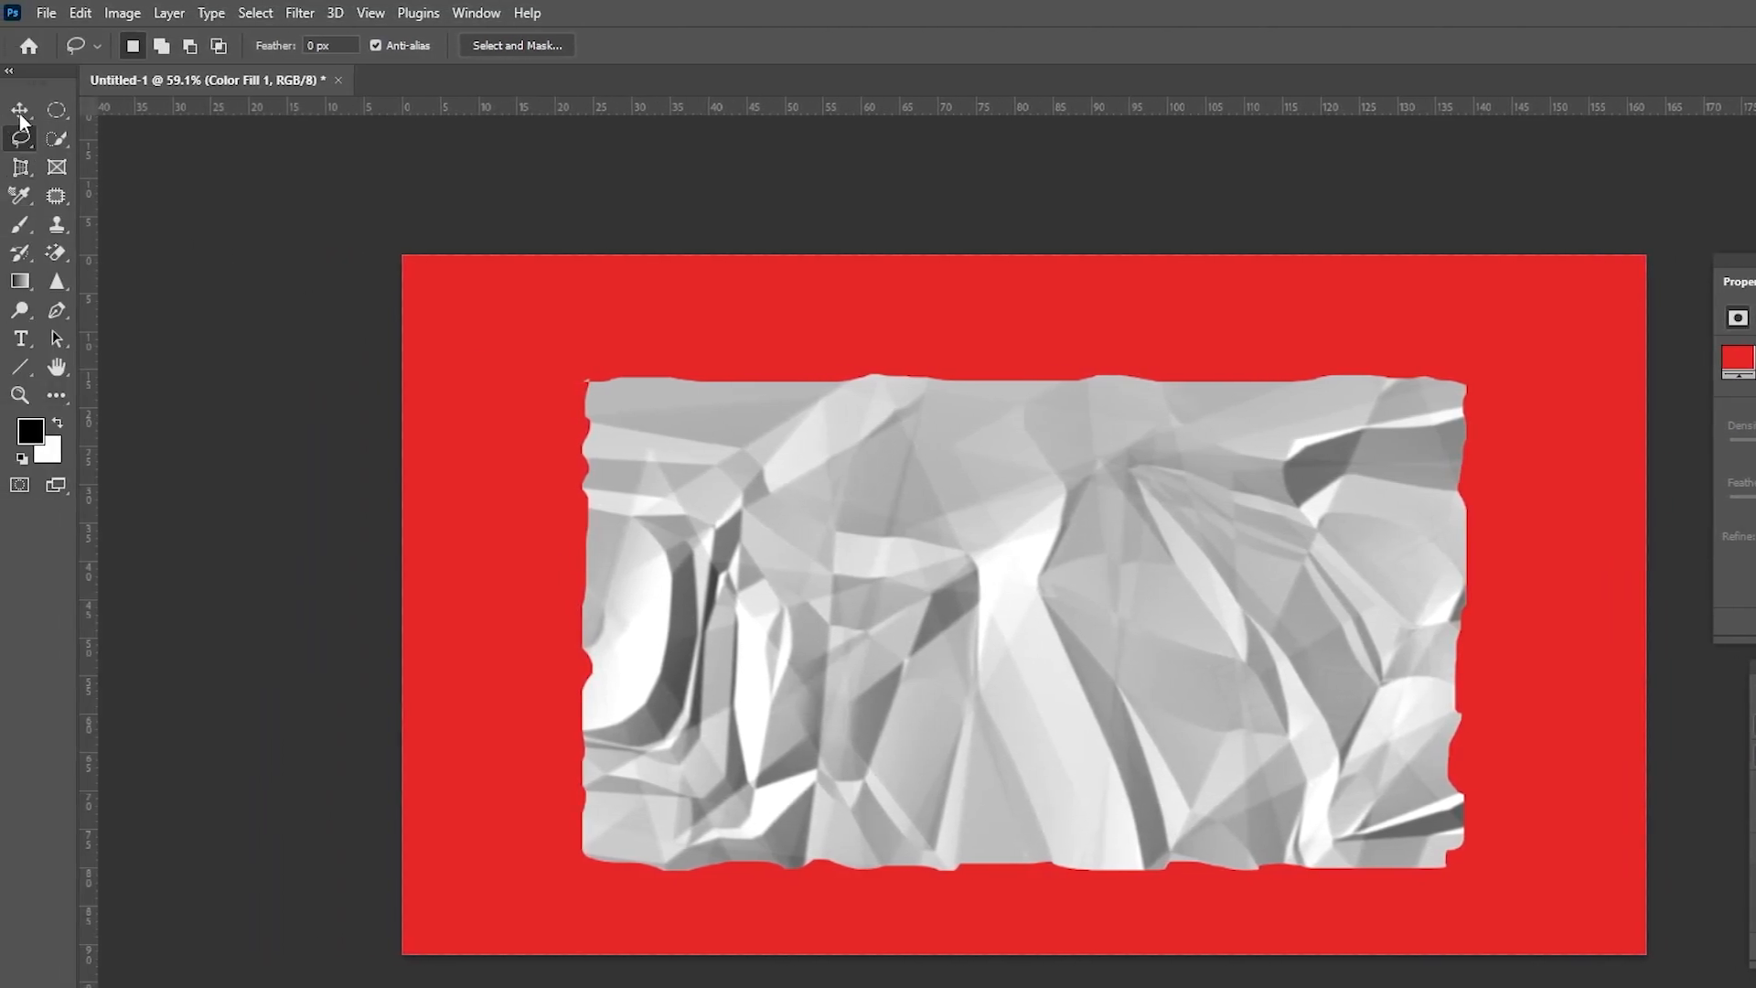
Scale the paper layer down to about 86% and centre it on the red background at 960, 540 px.
key(v)
click(935, 590)
drag(1109, 637, 1110, 621)
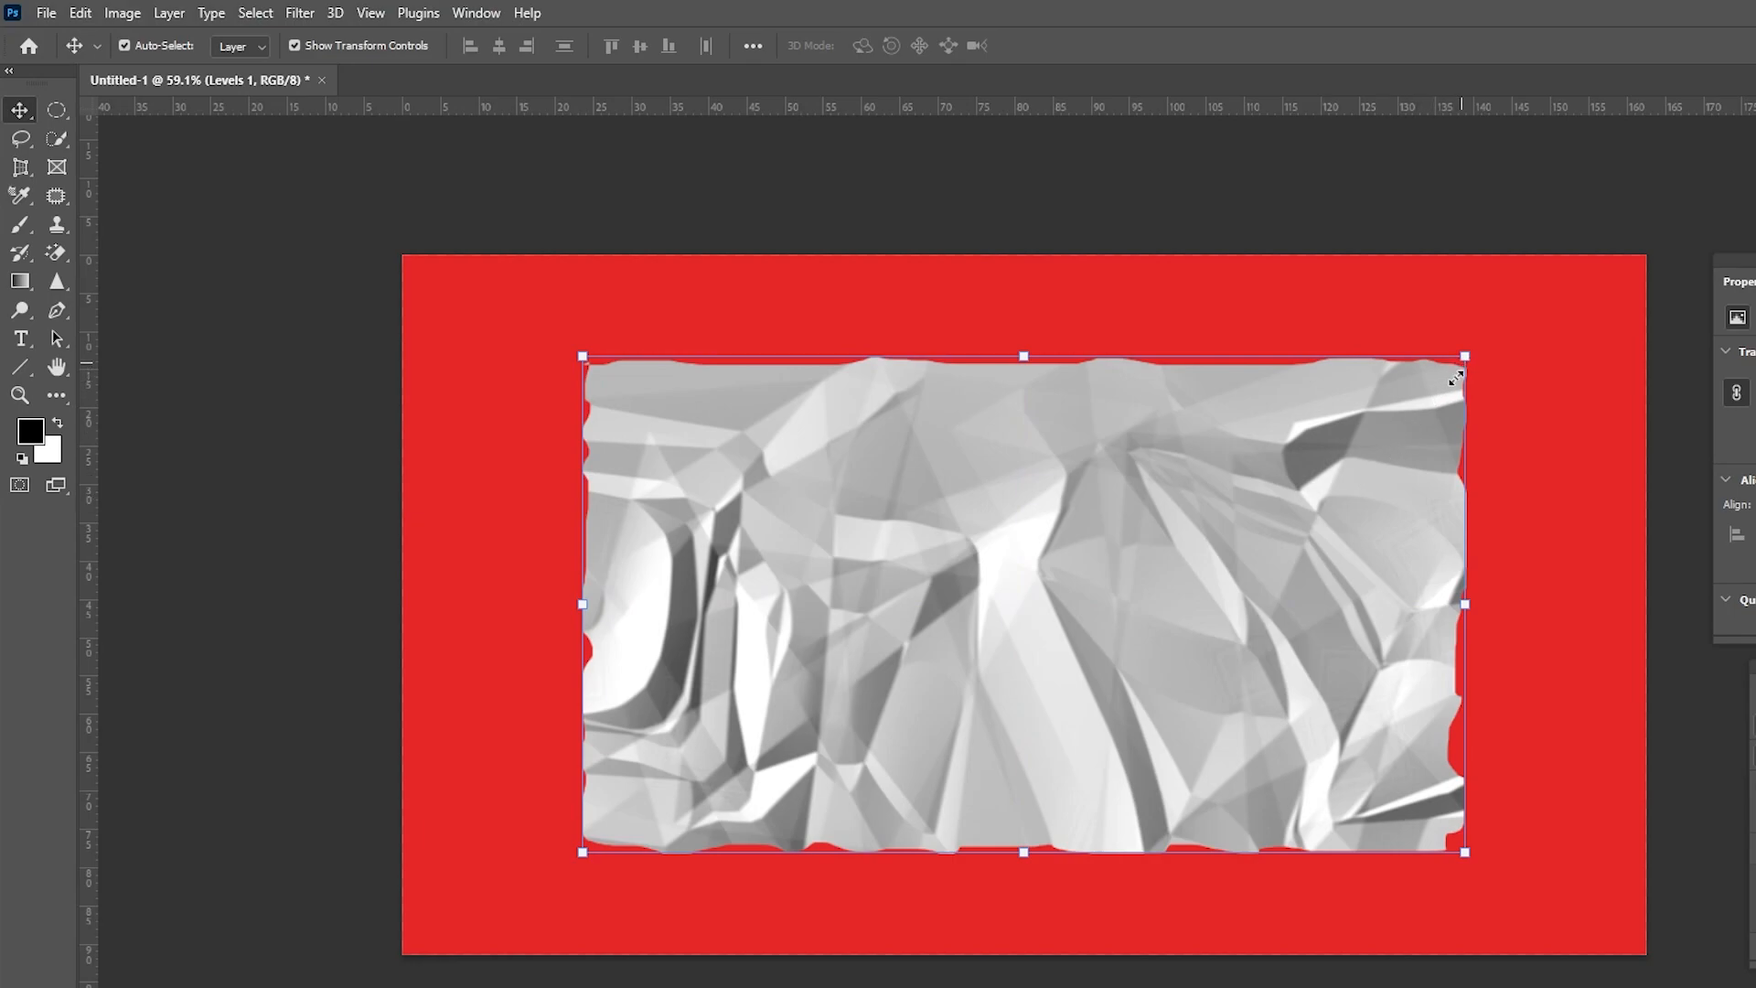
drag(1465, 357, 1394, 395)
drag(1070, 684, 1107, 650)
drag(1430, 376, 1376, 408)
drag(1121, 664, 1155, 646)
Distort the paper by pulling its two lower corners outward and down into a perspective shape with a wider bottom edge.
right_click(1055, 646)
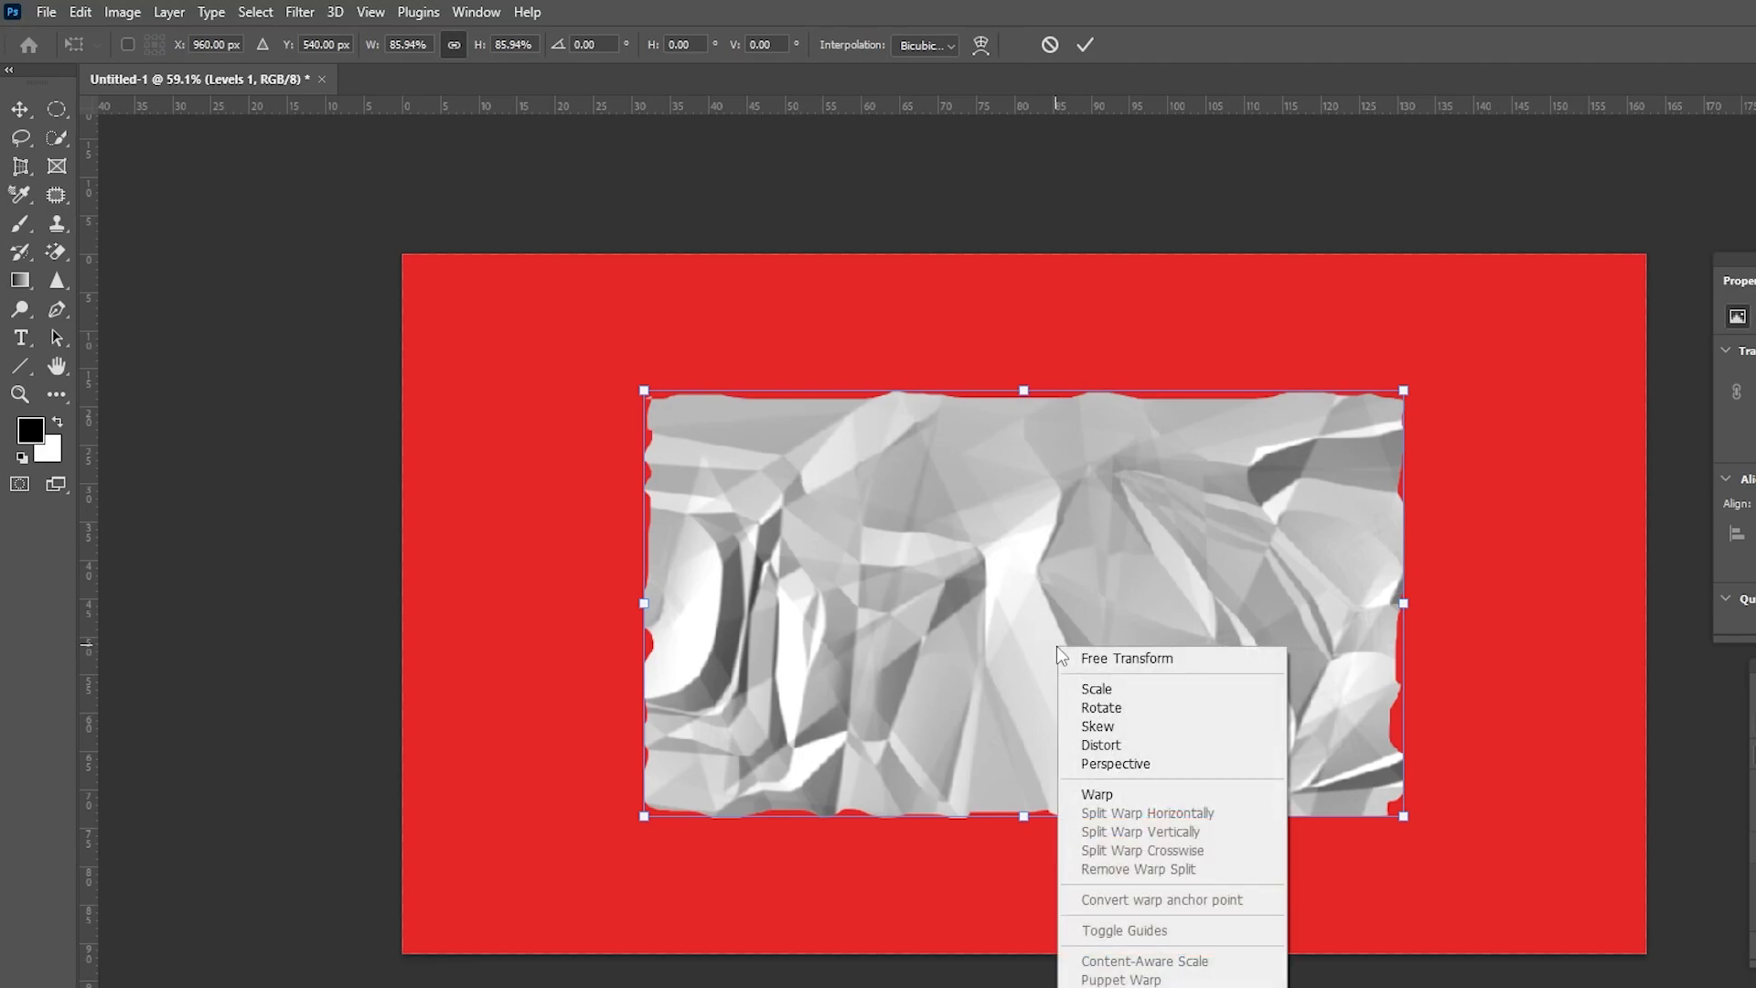
click(1107, 746)
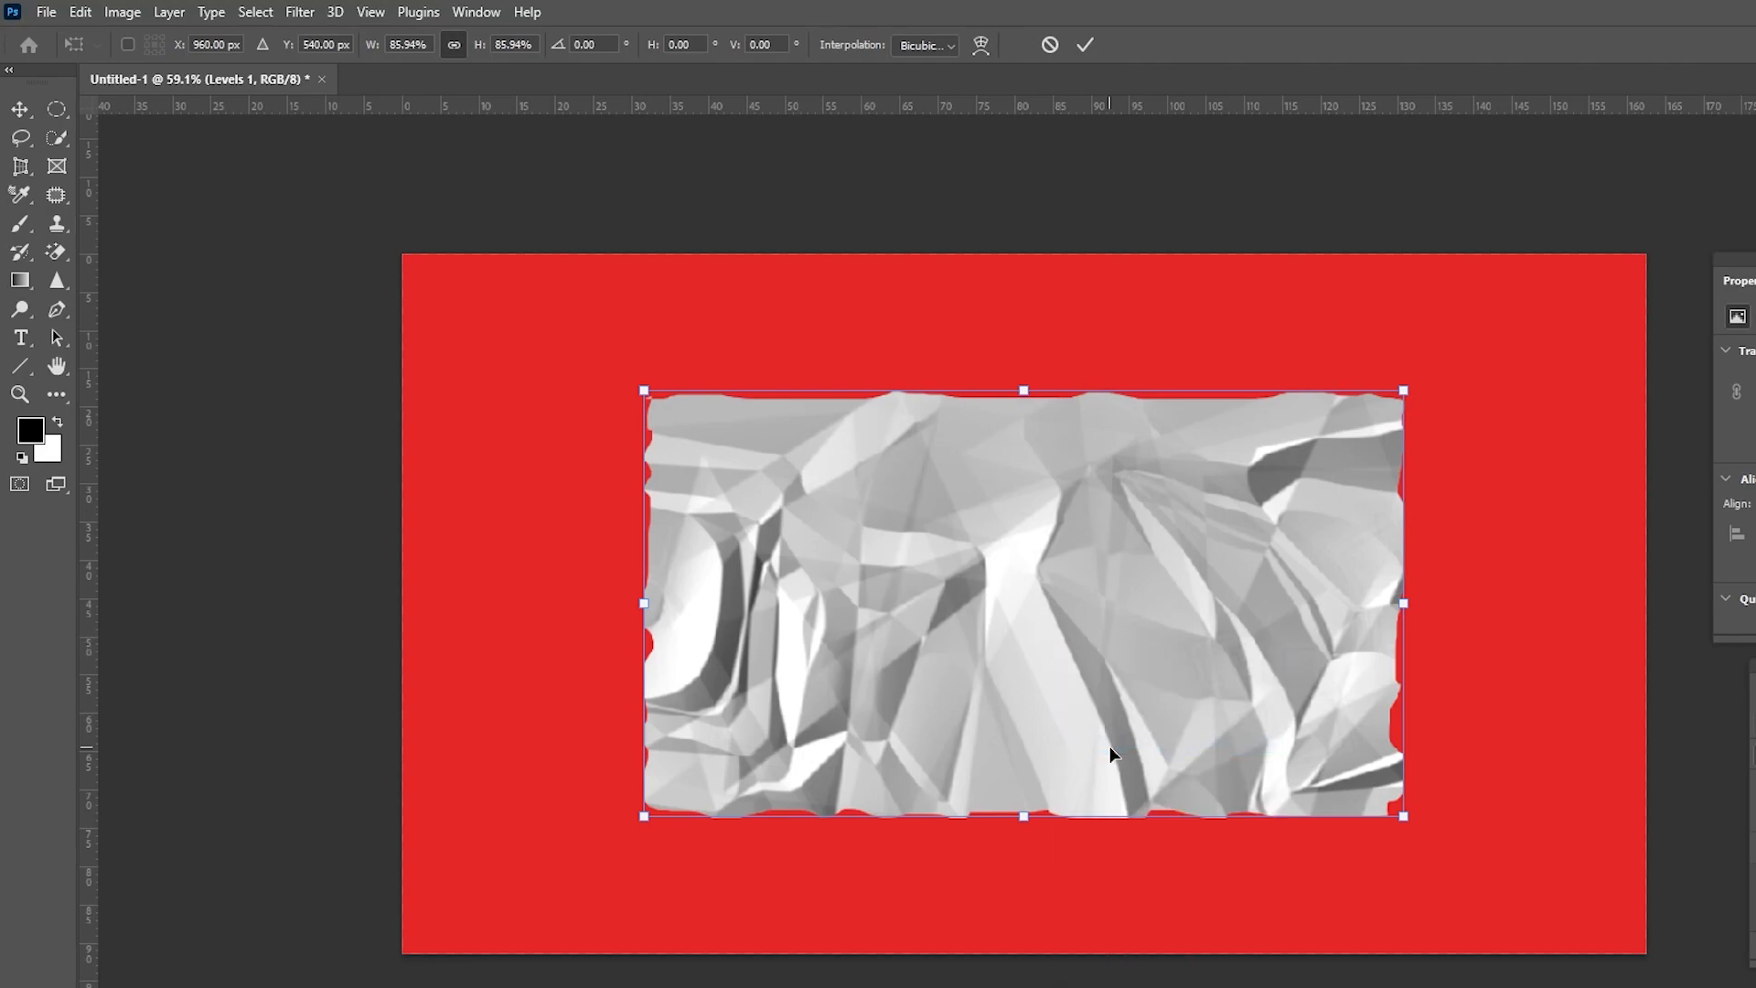
drag(1406, 819, 1513, 866)
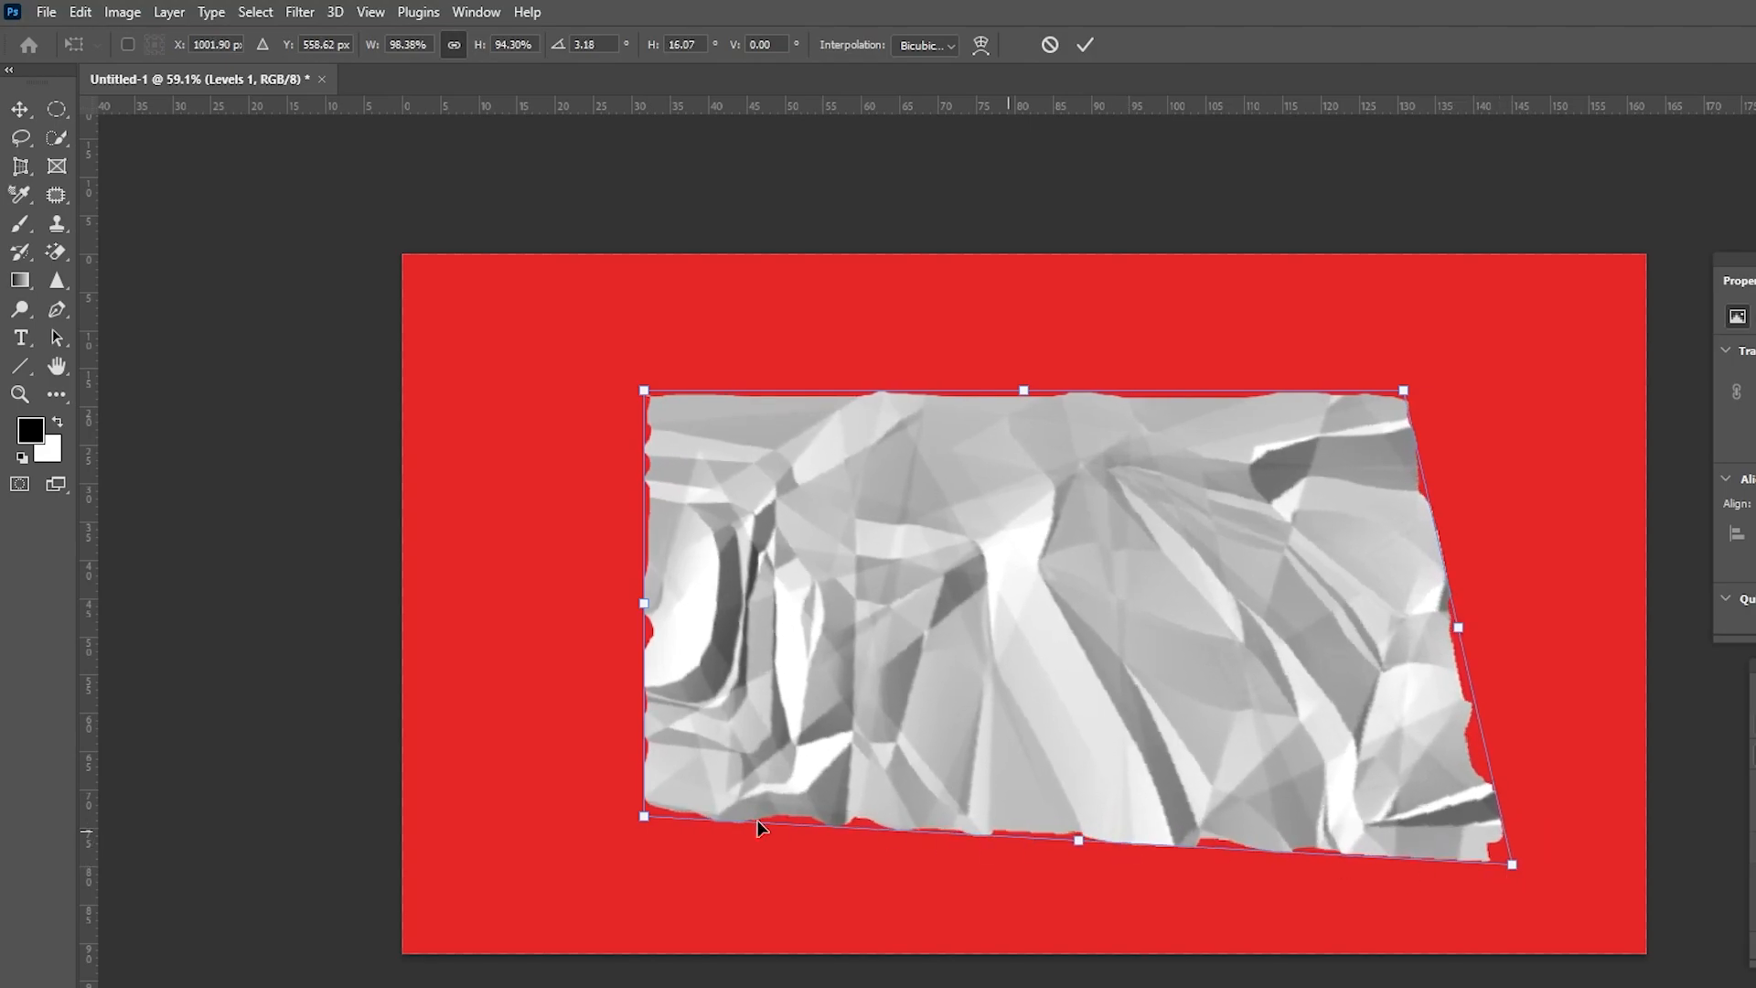
drag(646, 819, 627, 869)
drag(1513, 866, 1572, 857)
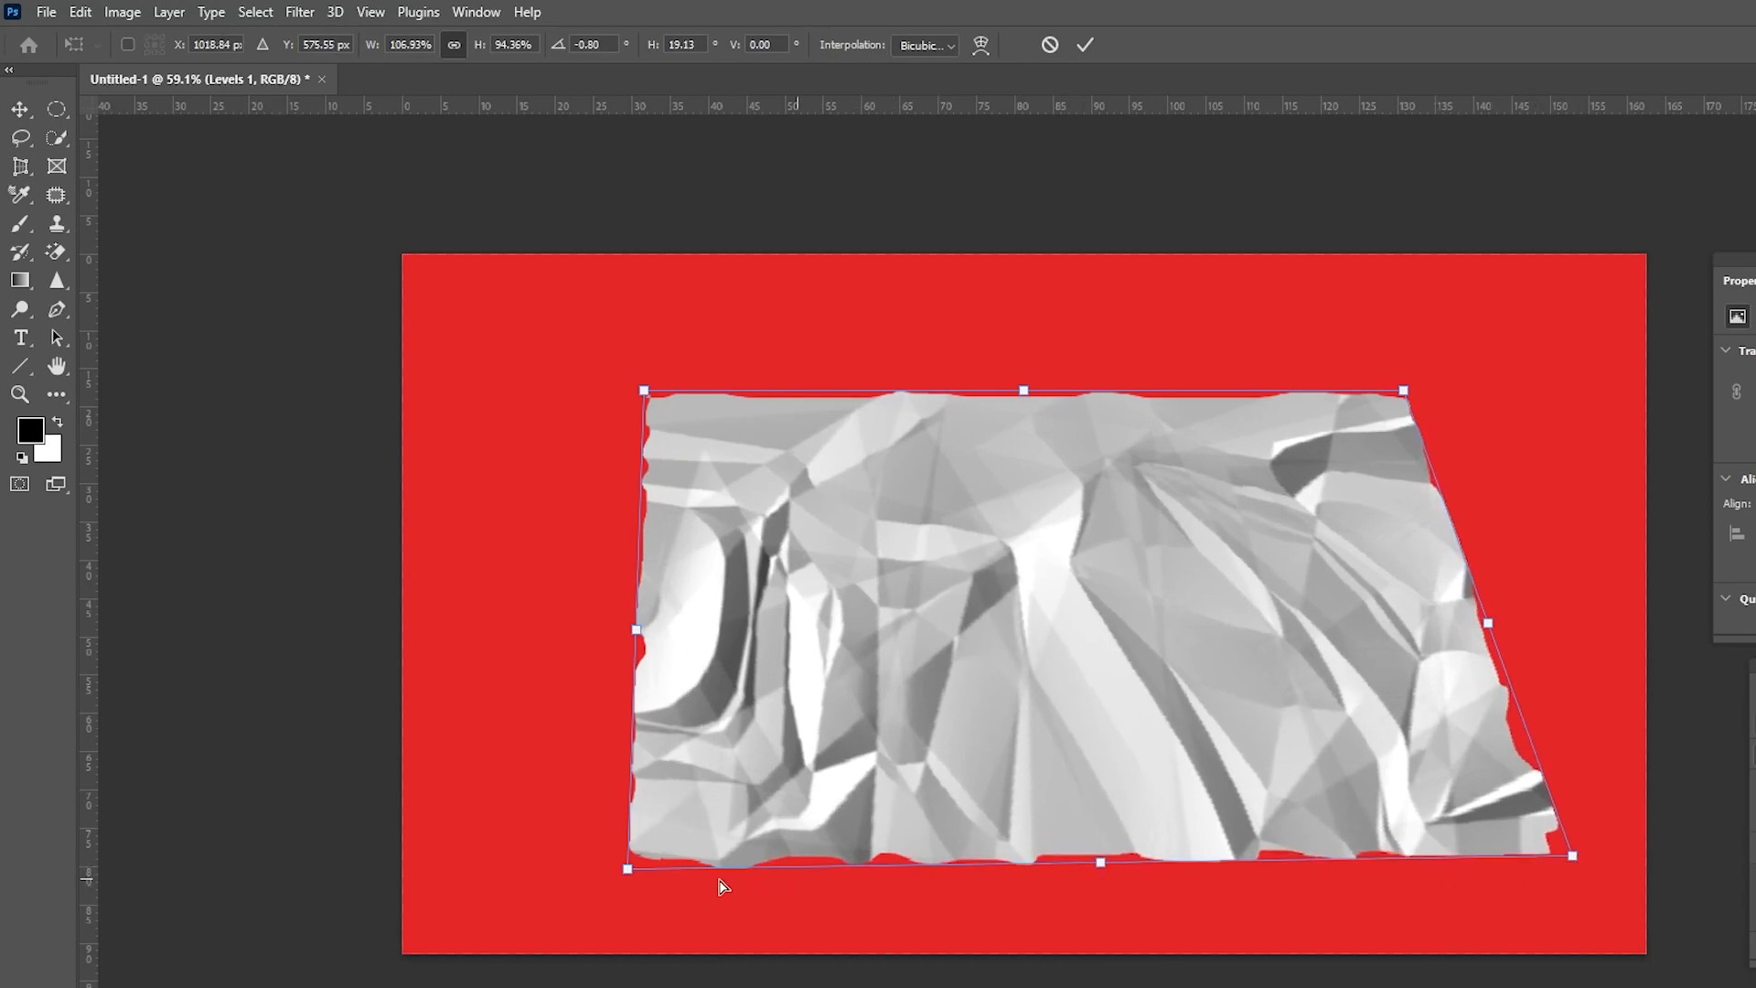
drag(627, 867, 620, 880)
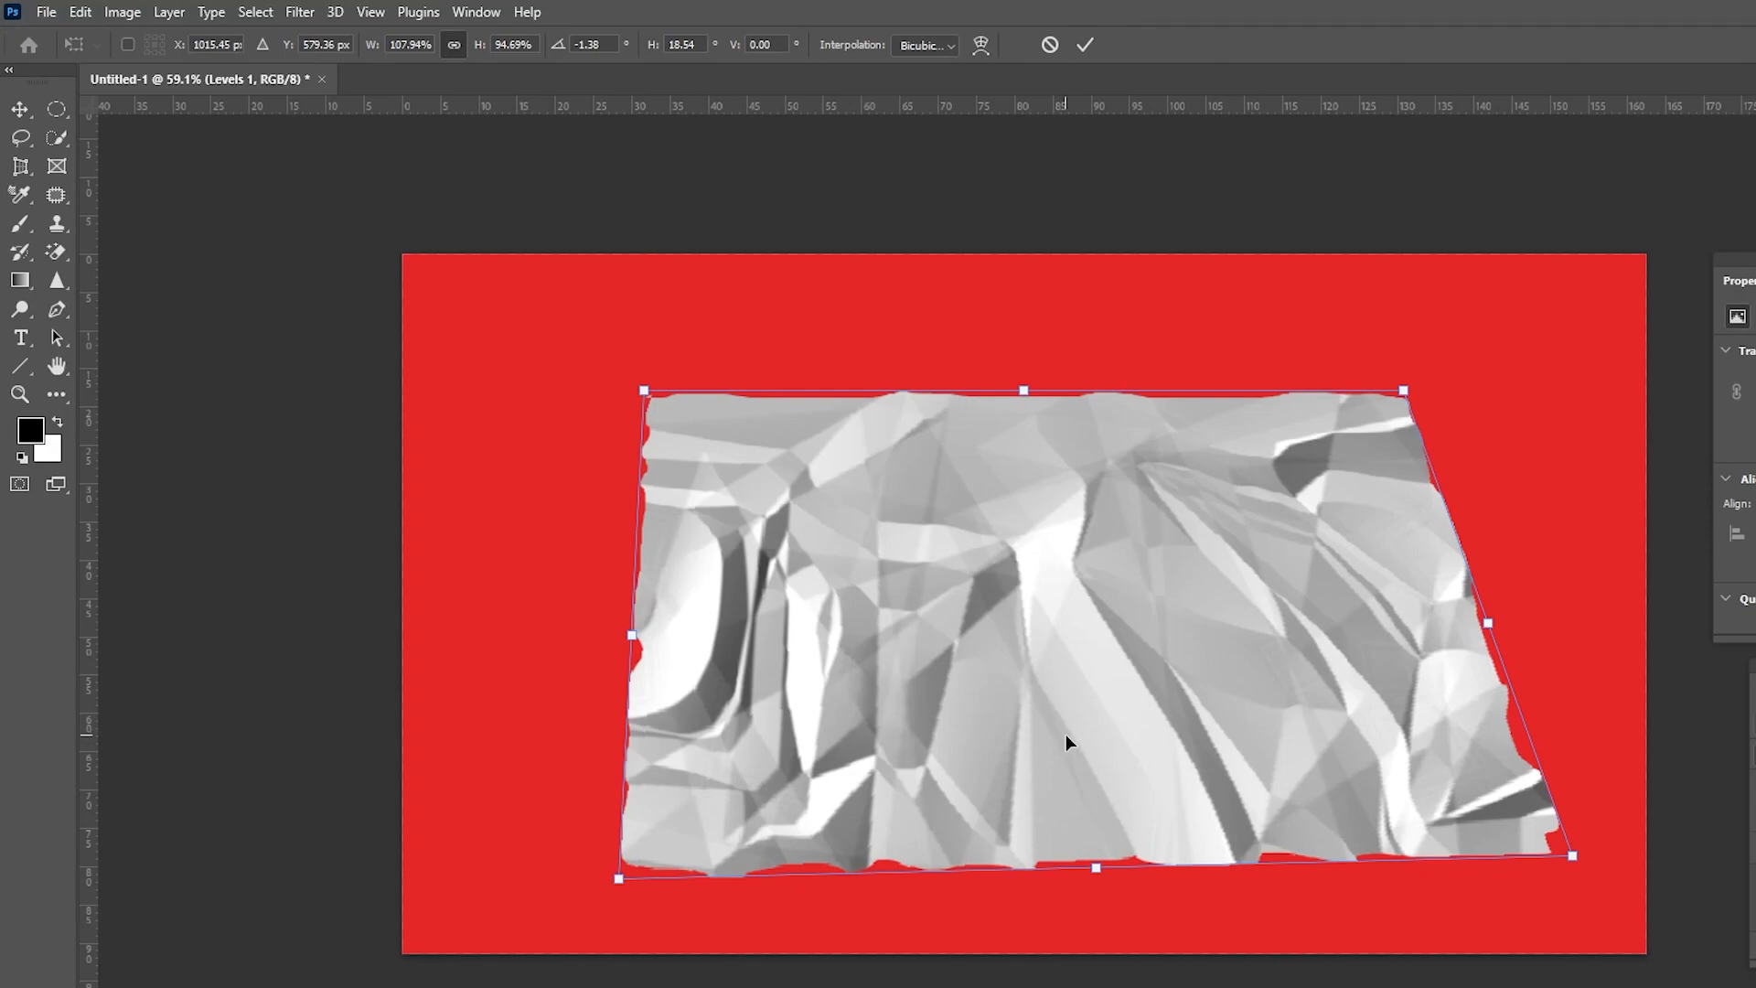
key(Return)
Create a new blank layer directly above the red fill layer, beneath the paper.
click(549, 419)
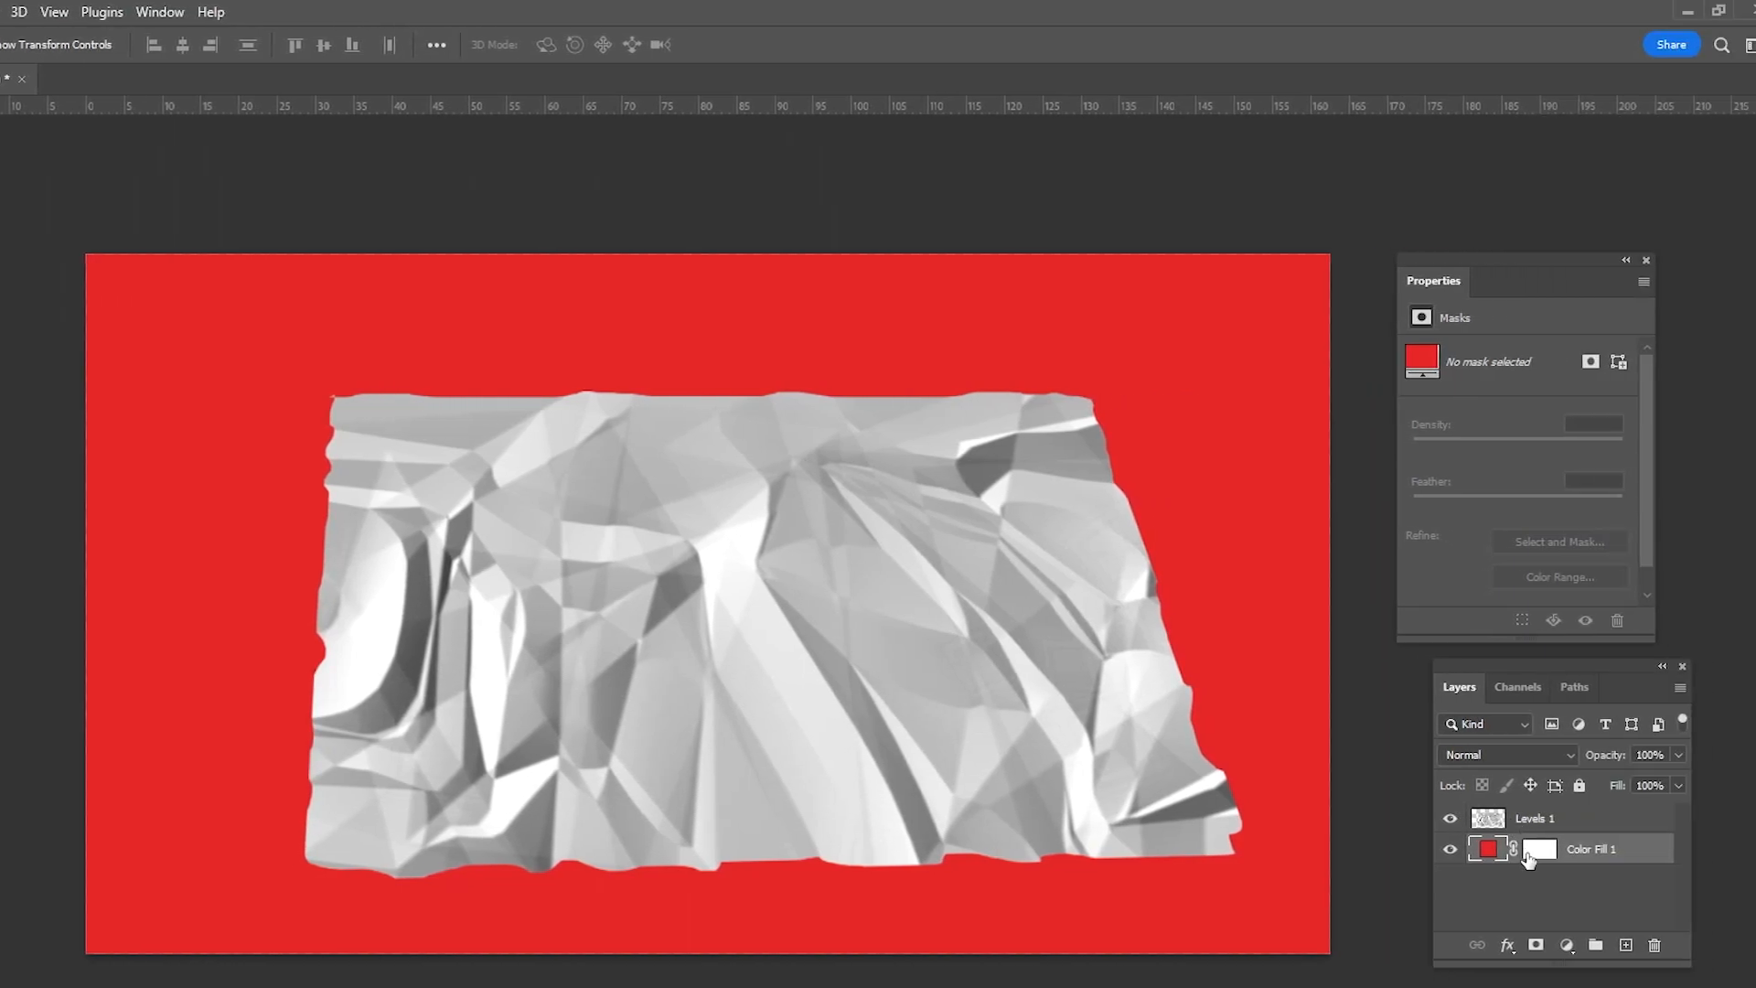
click(1626, 944)
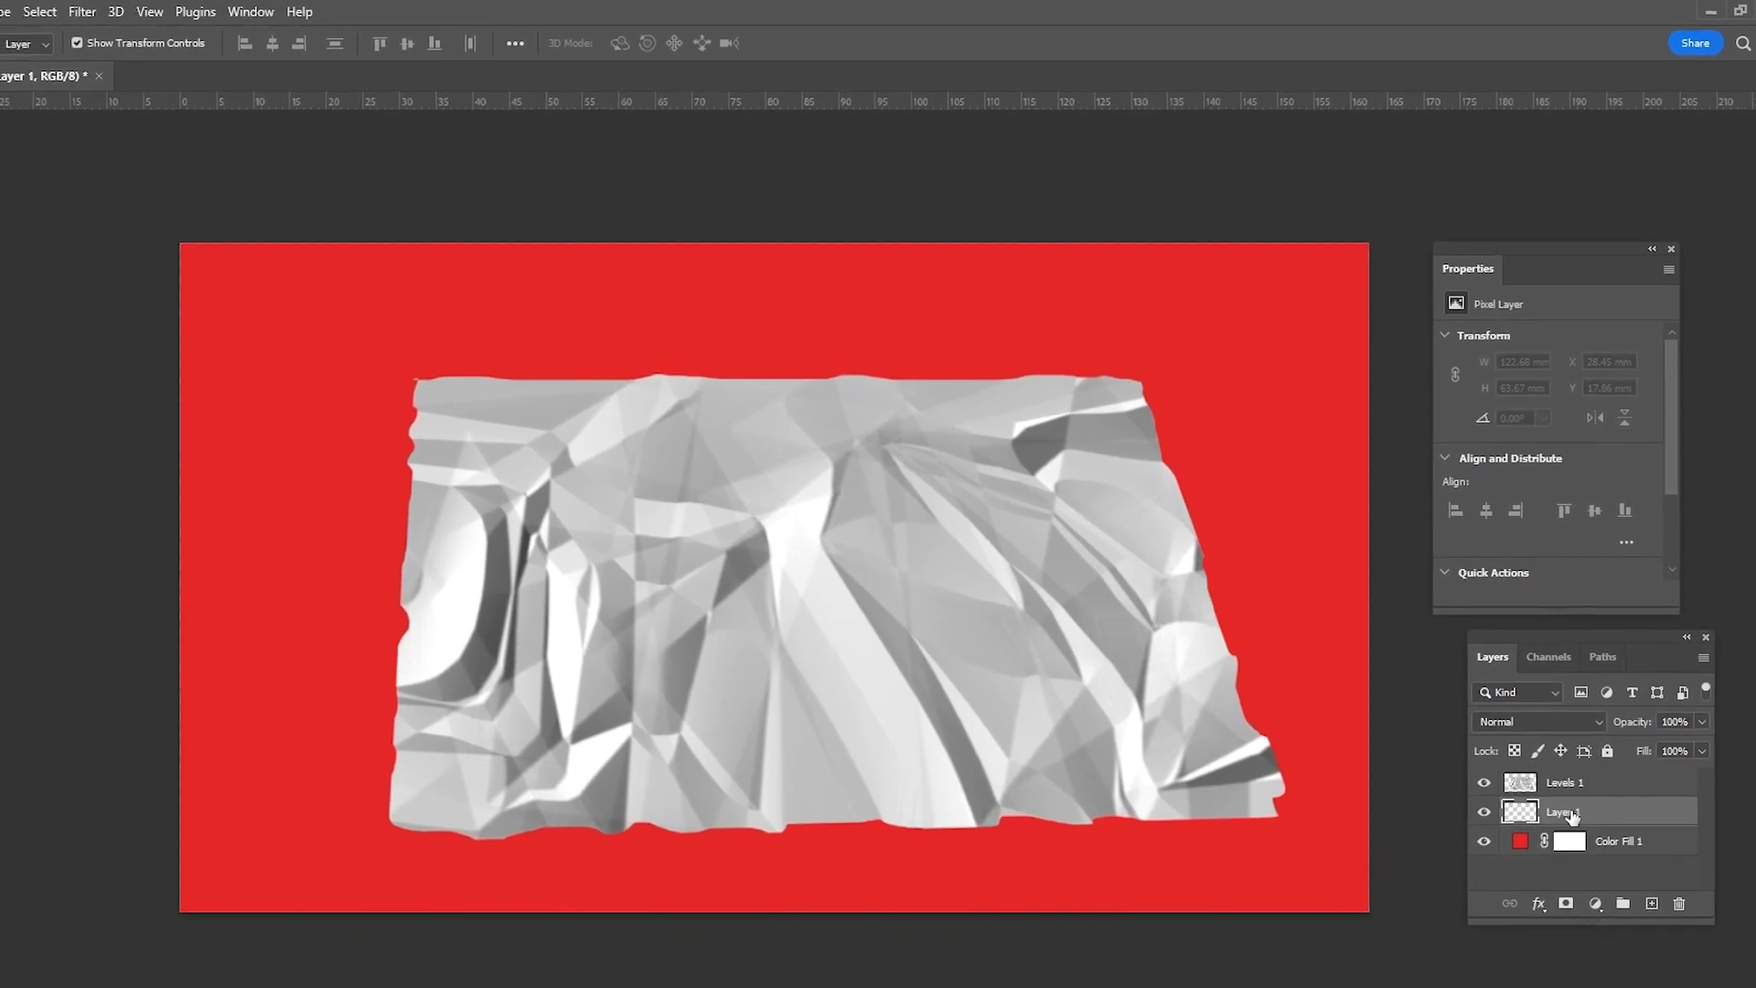
Choose the Brush tool with a soft round tip for painting a black shadow on the new layer.
right_click(16, 196)
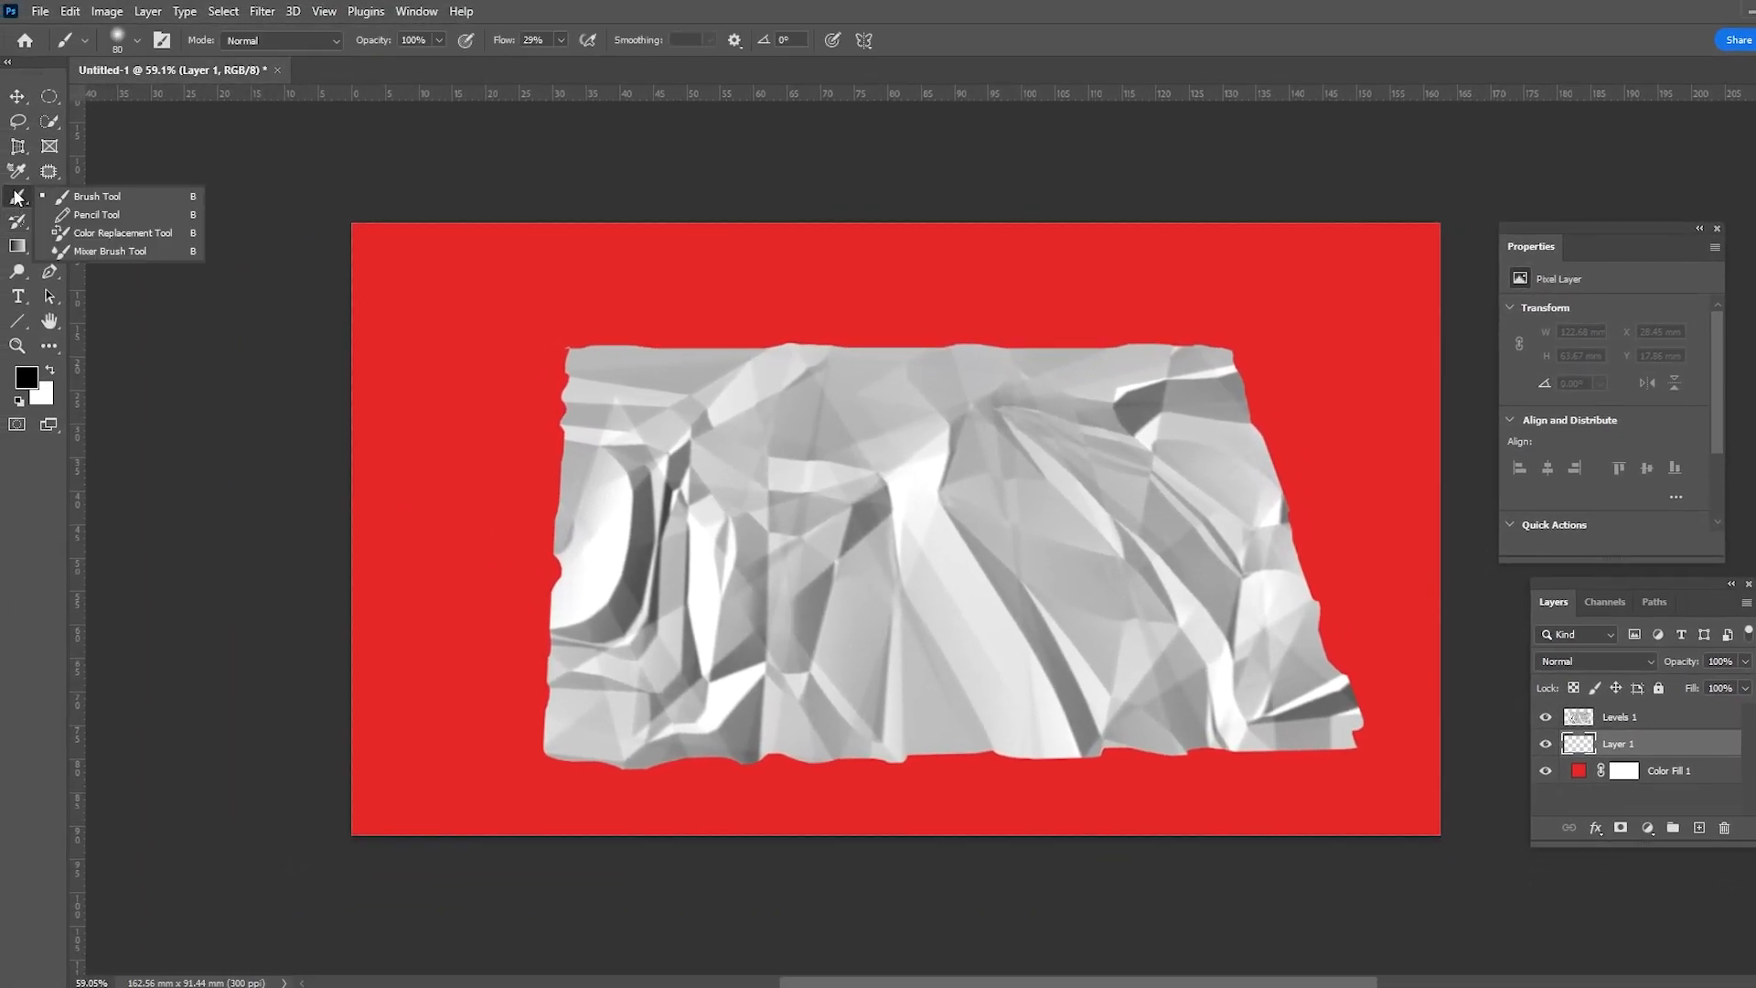
click(90, 196)
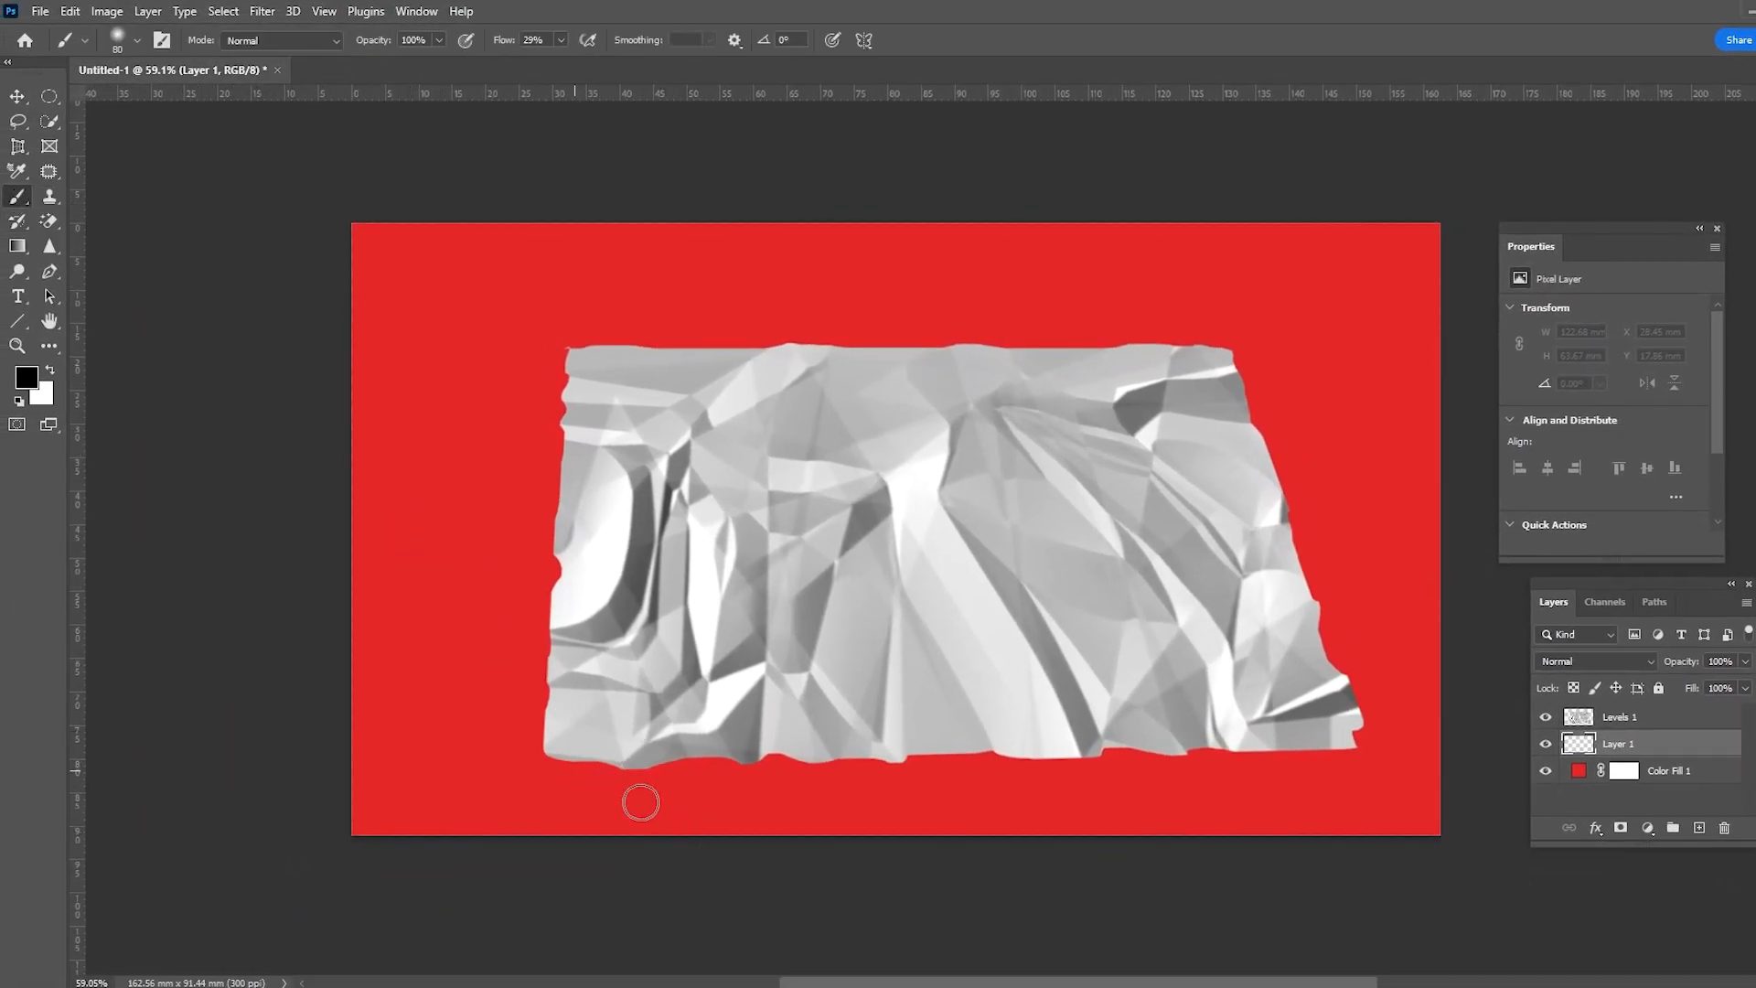
right_click(628, 539)
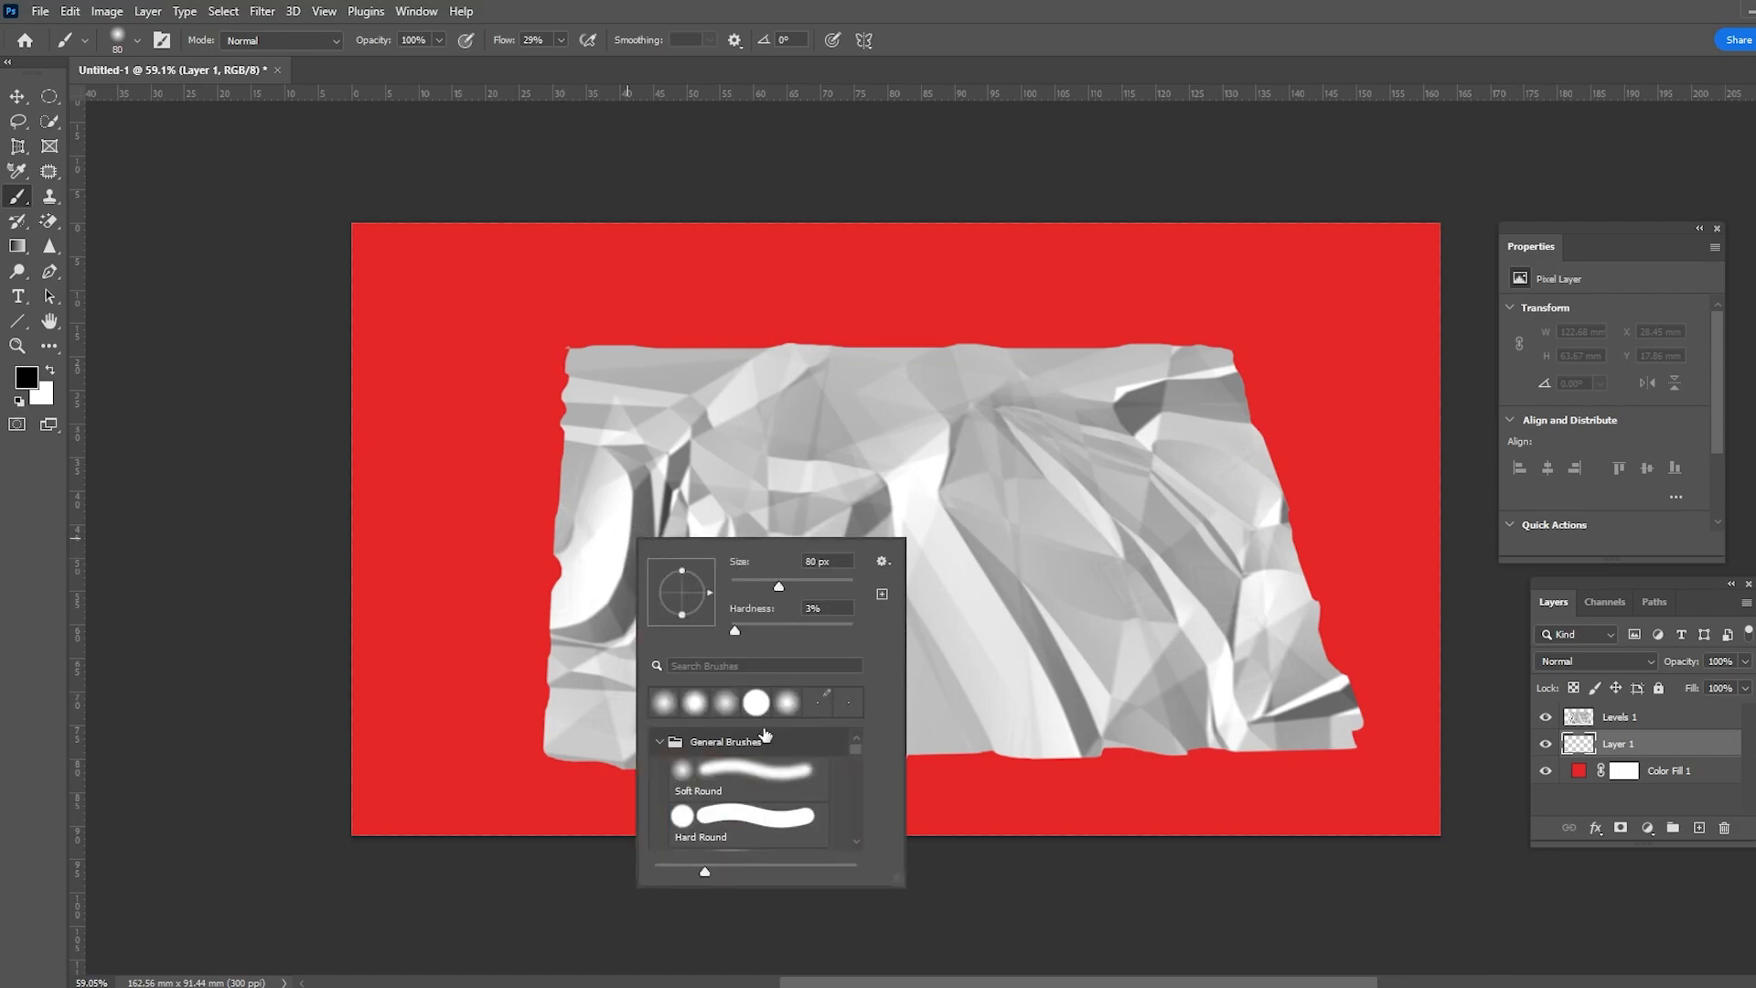
click(719, 775)
click(663, 702)
click(223, 471)
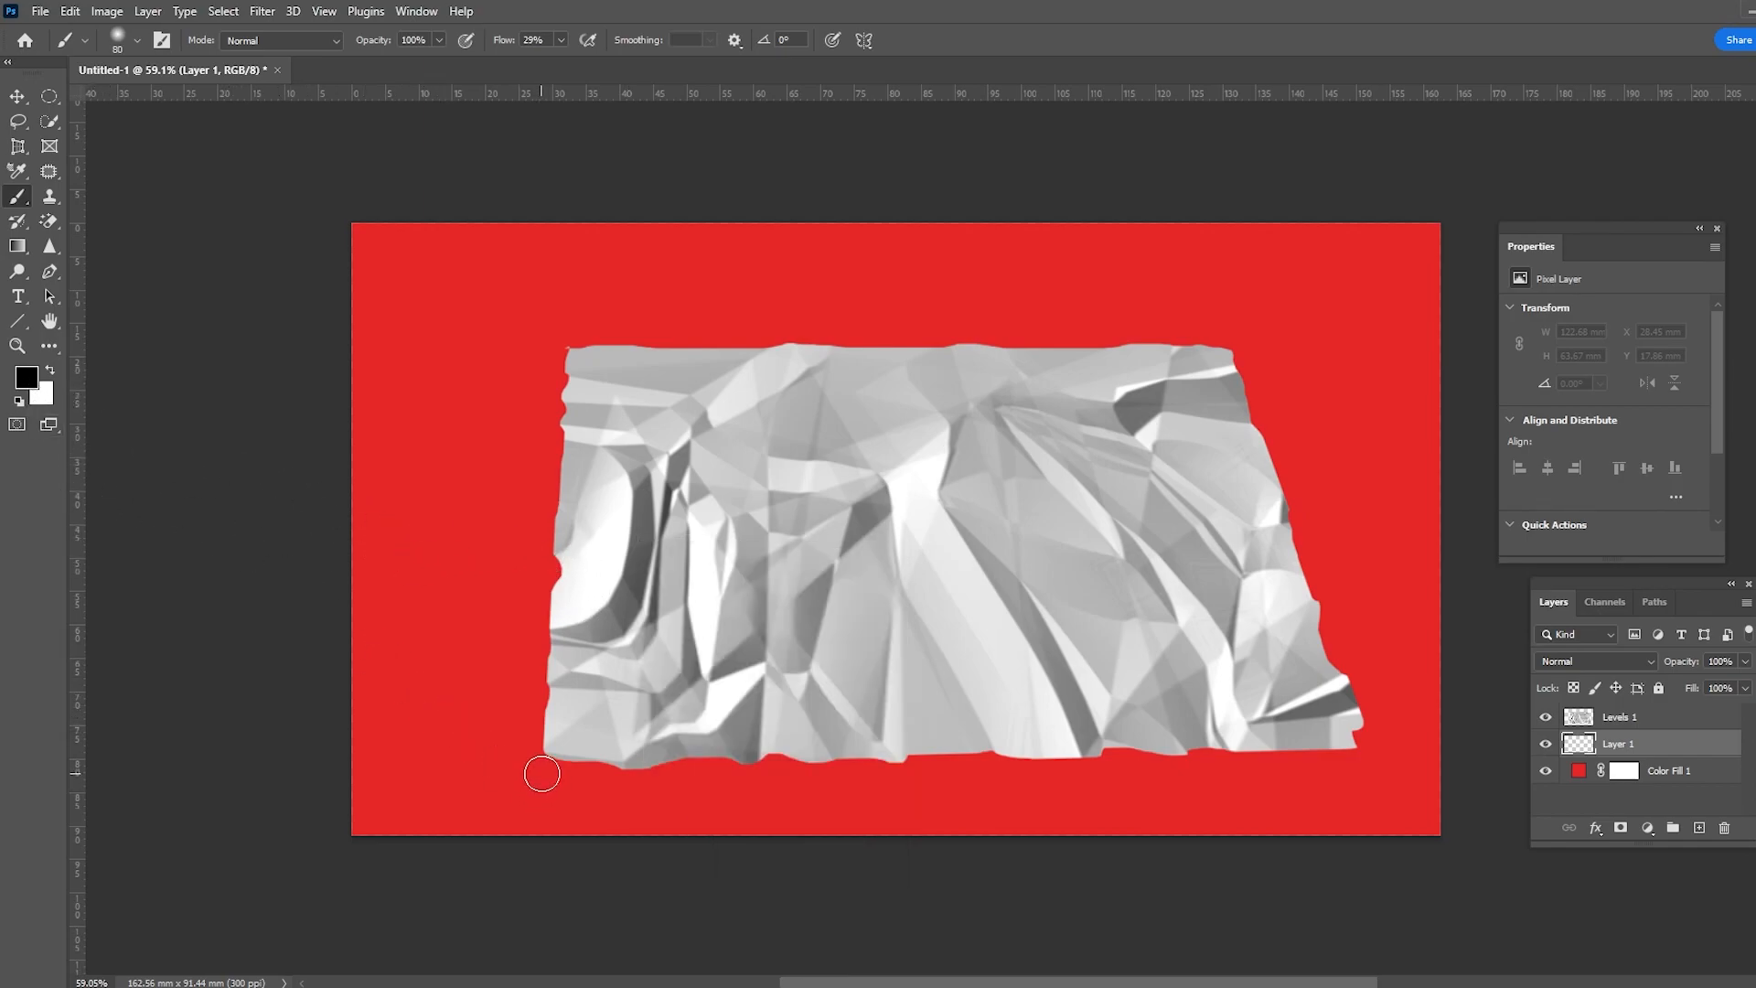
Paint a soft black shadow in straight strokes along the paper's bottom and right edges, and adjust the shadow layer's opacity.
drag(556, 753, 1345, 742)
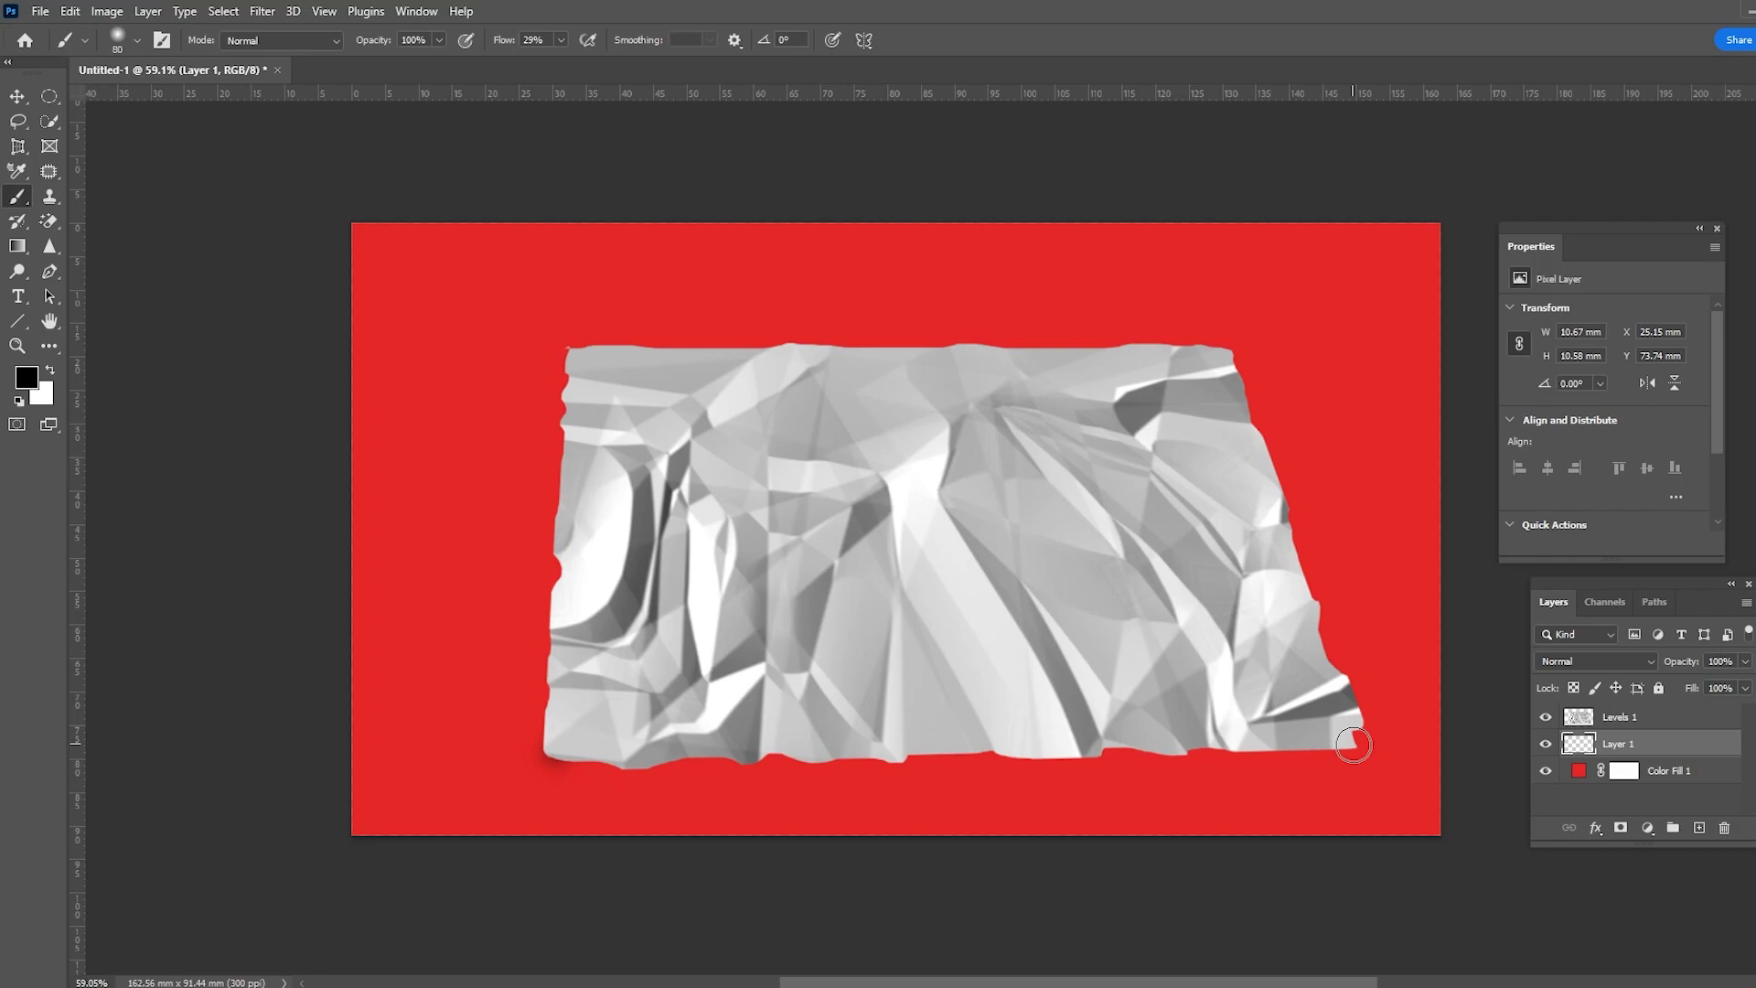
shift+click(1354, 744)
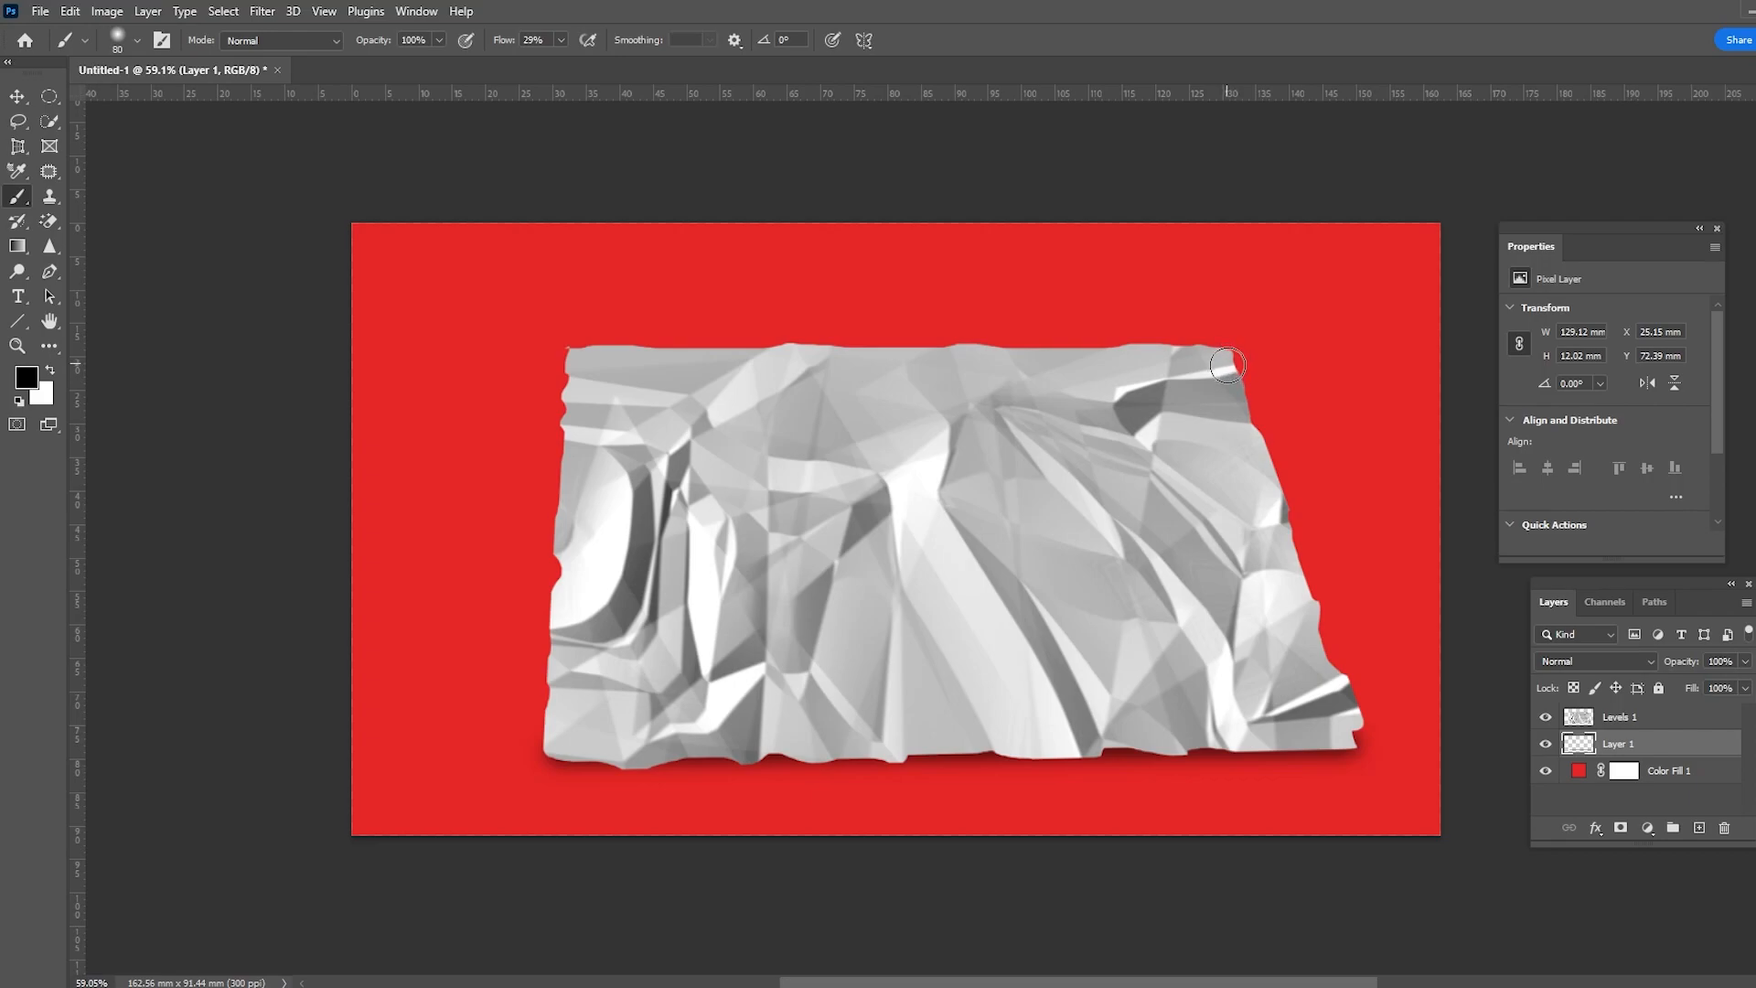
shift+click(1227, 364)
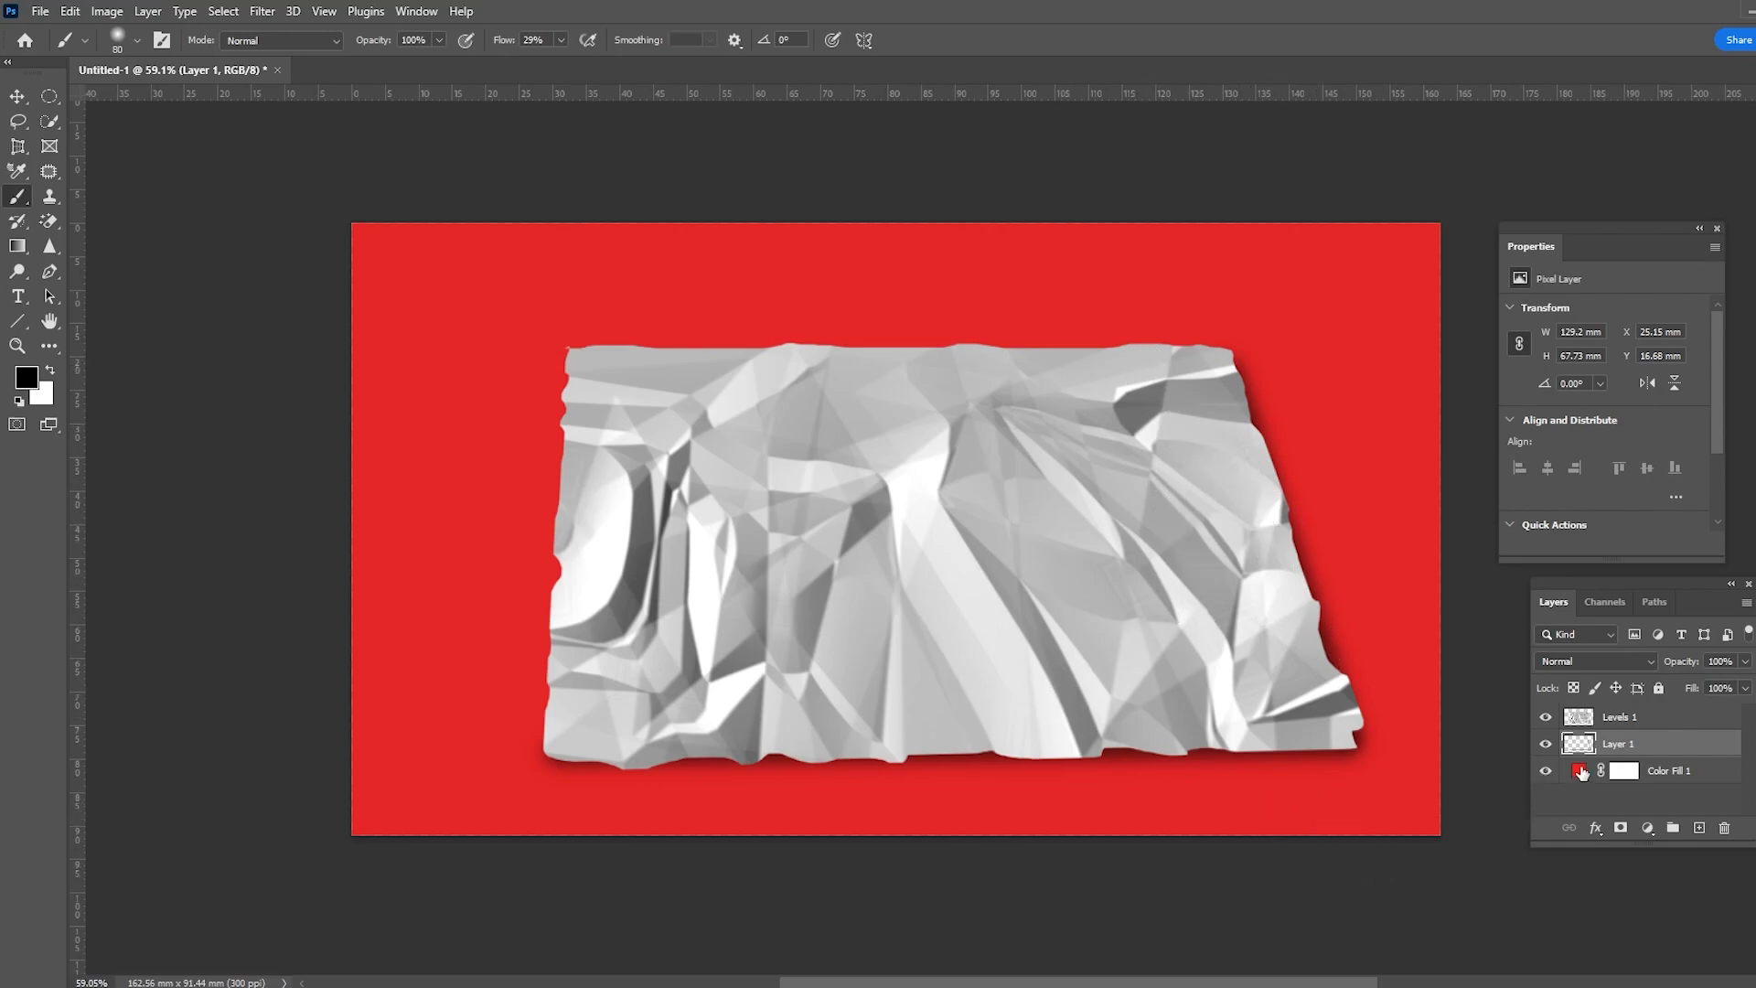
click(1745, 660)
drag(1731, 693, 1726, 689)
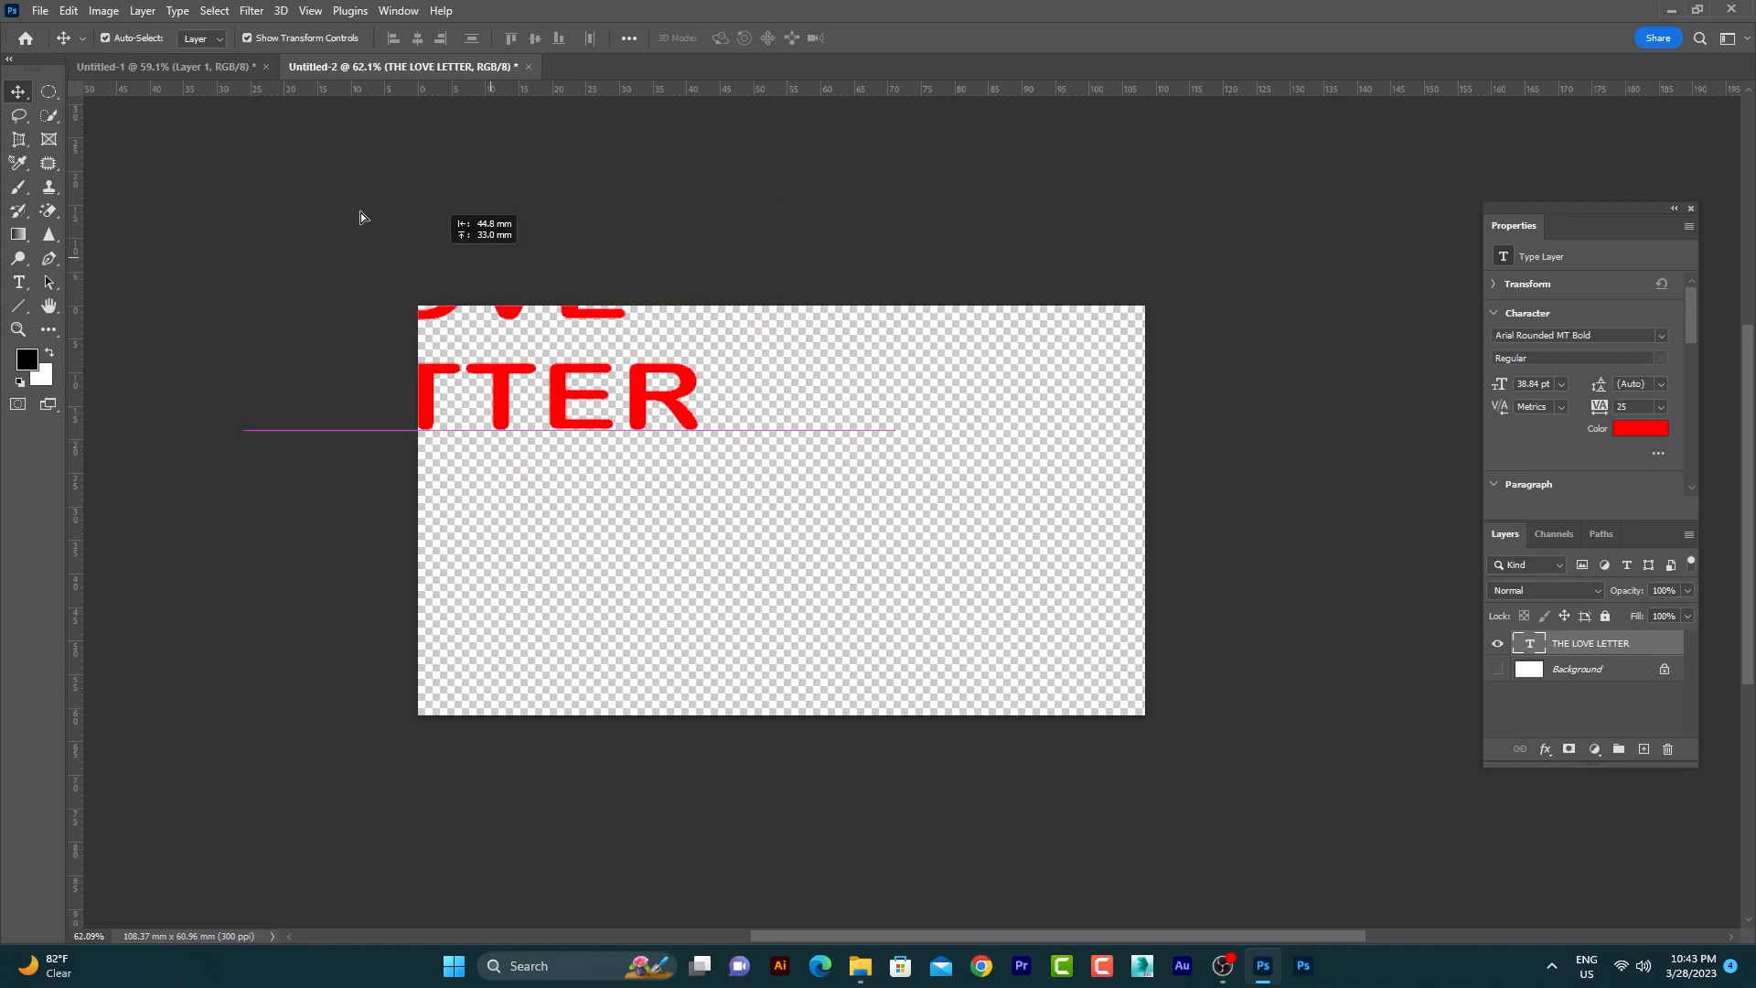
Bring the red "THE LOVE LETTER" text layer from Untitled-2 into the paper document and place it above the paper layer.
drag(360, 213, 423, 237)
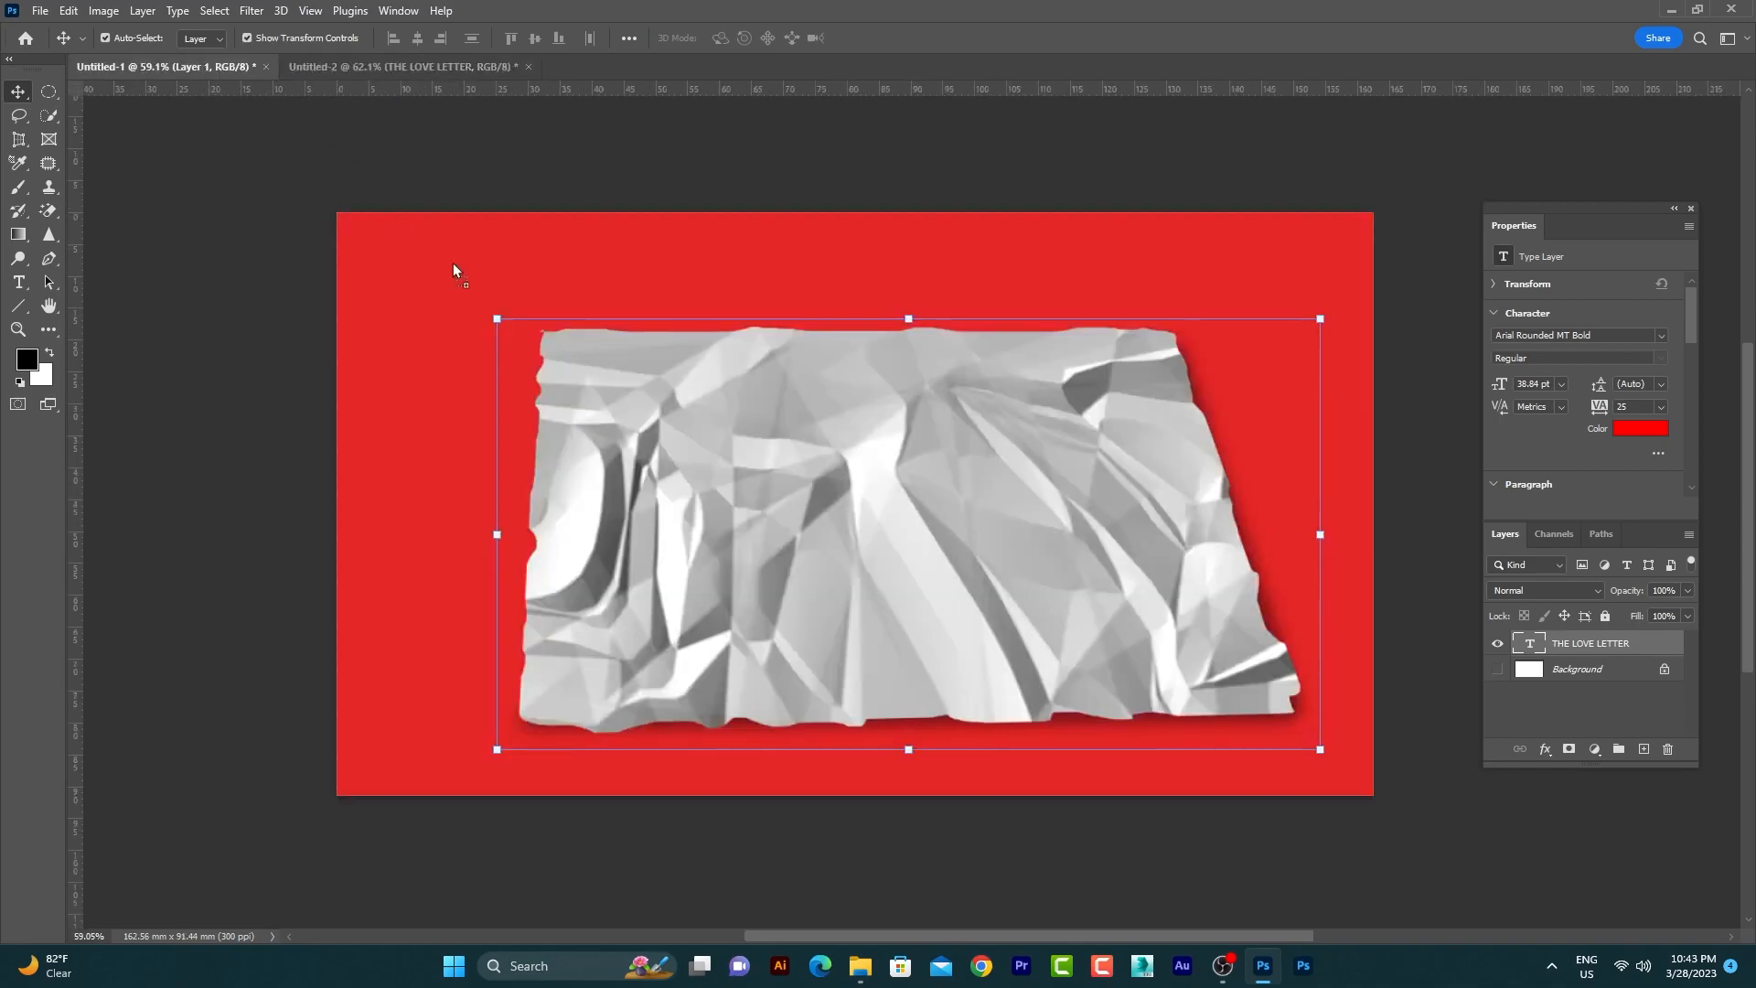
drag(896, 589, 897, 589)
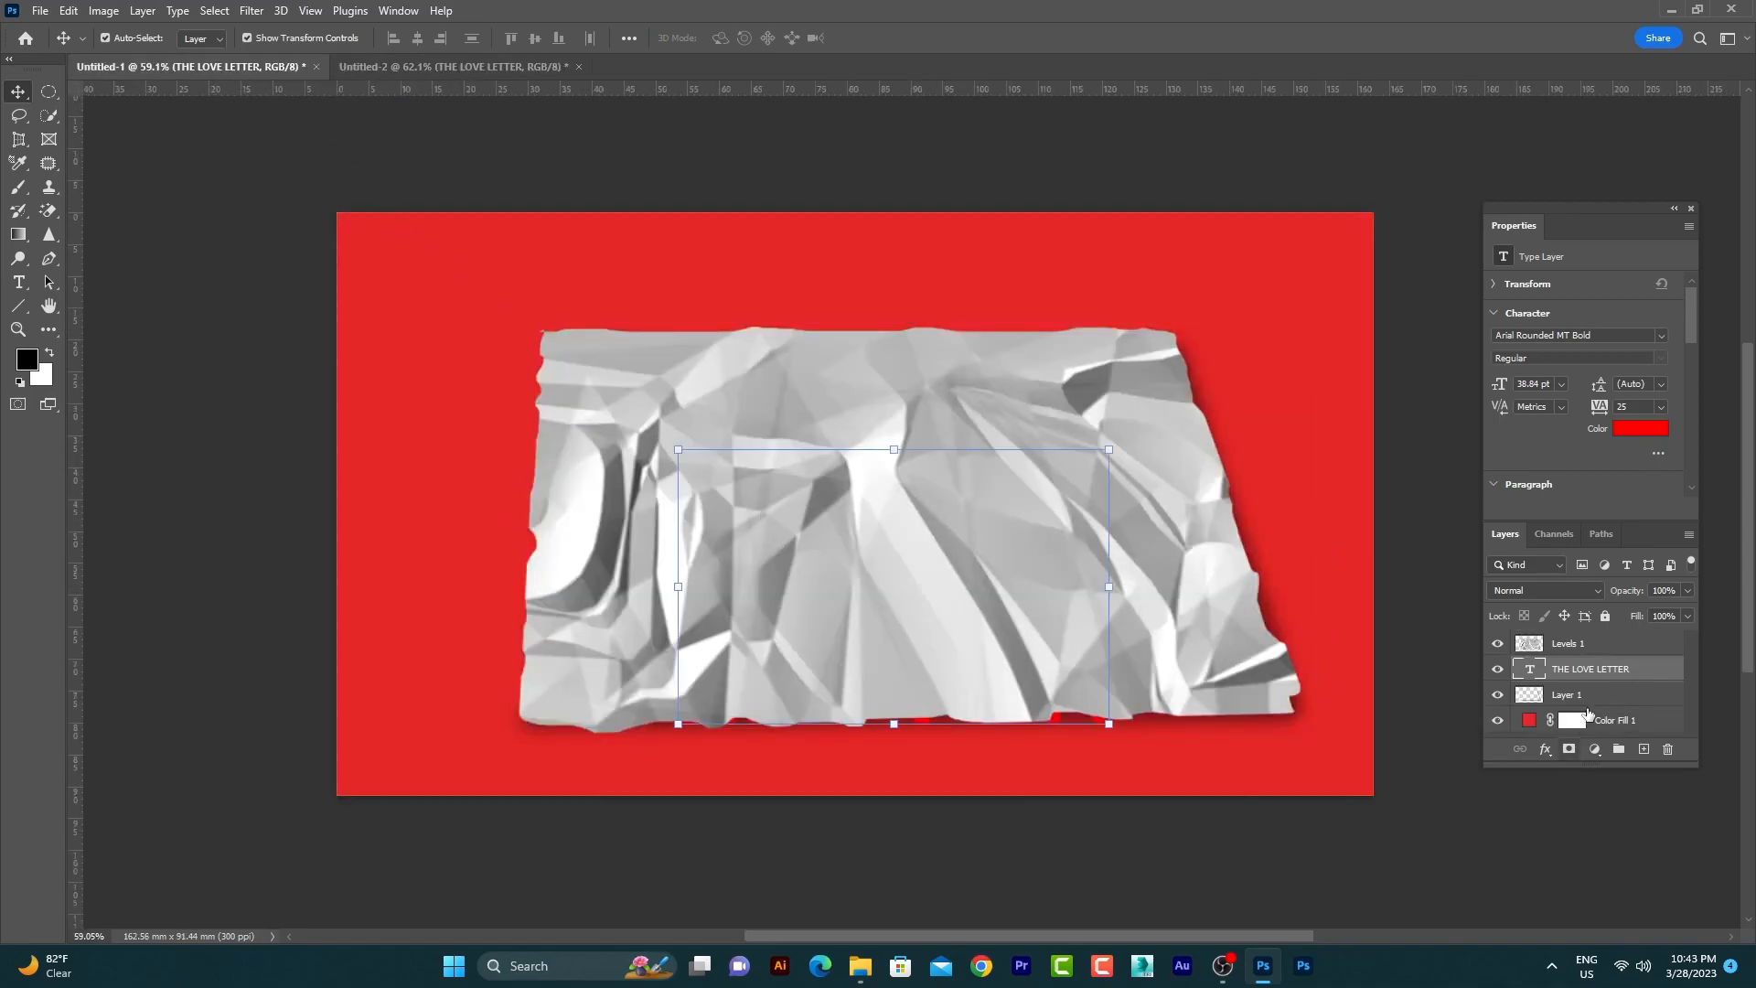
drag(1592, 665, 1583, 644)
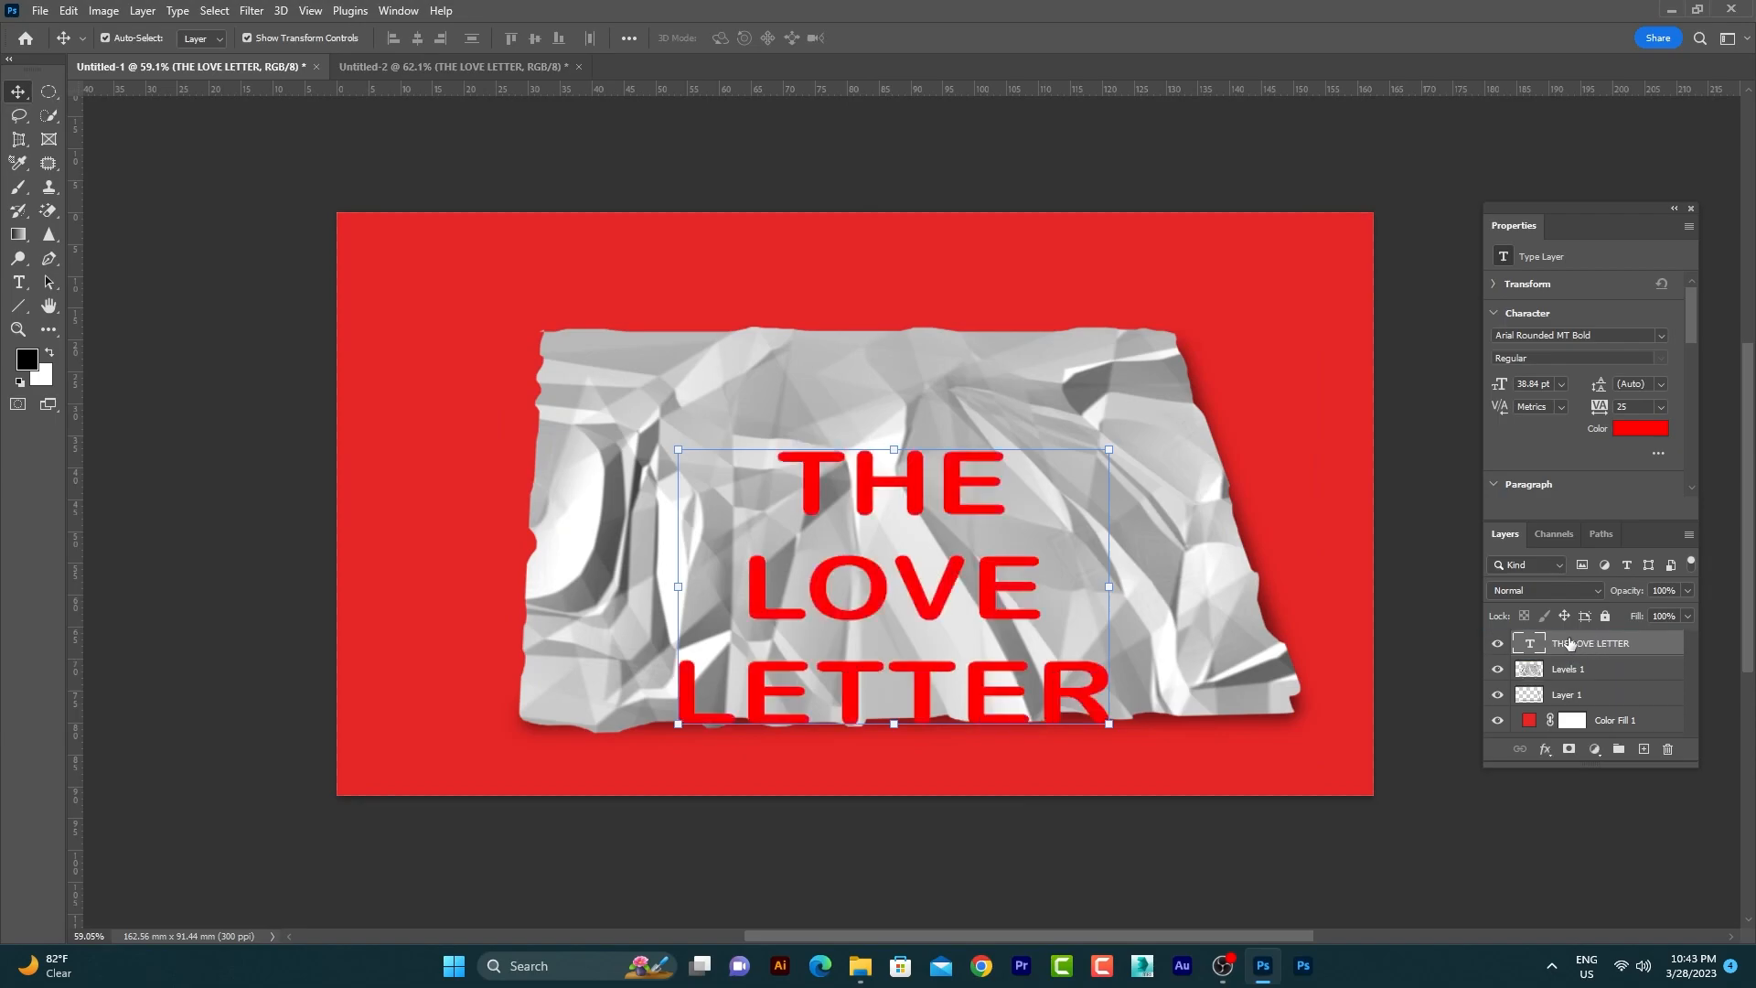
Scale the red text to 104.97% and centre it on the paper at about 998, 570 px.
drag(931, 604, 921, 546)
drag(1107, 673, 1139, 701)
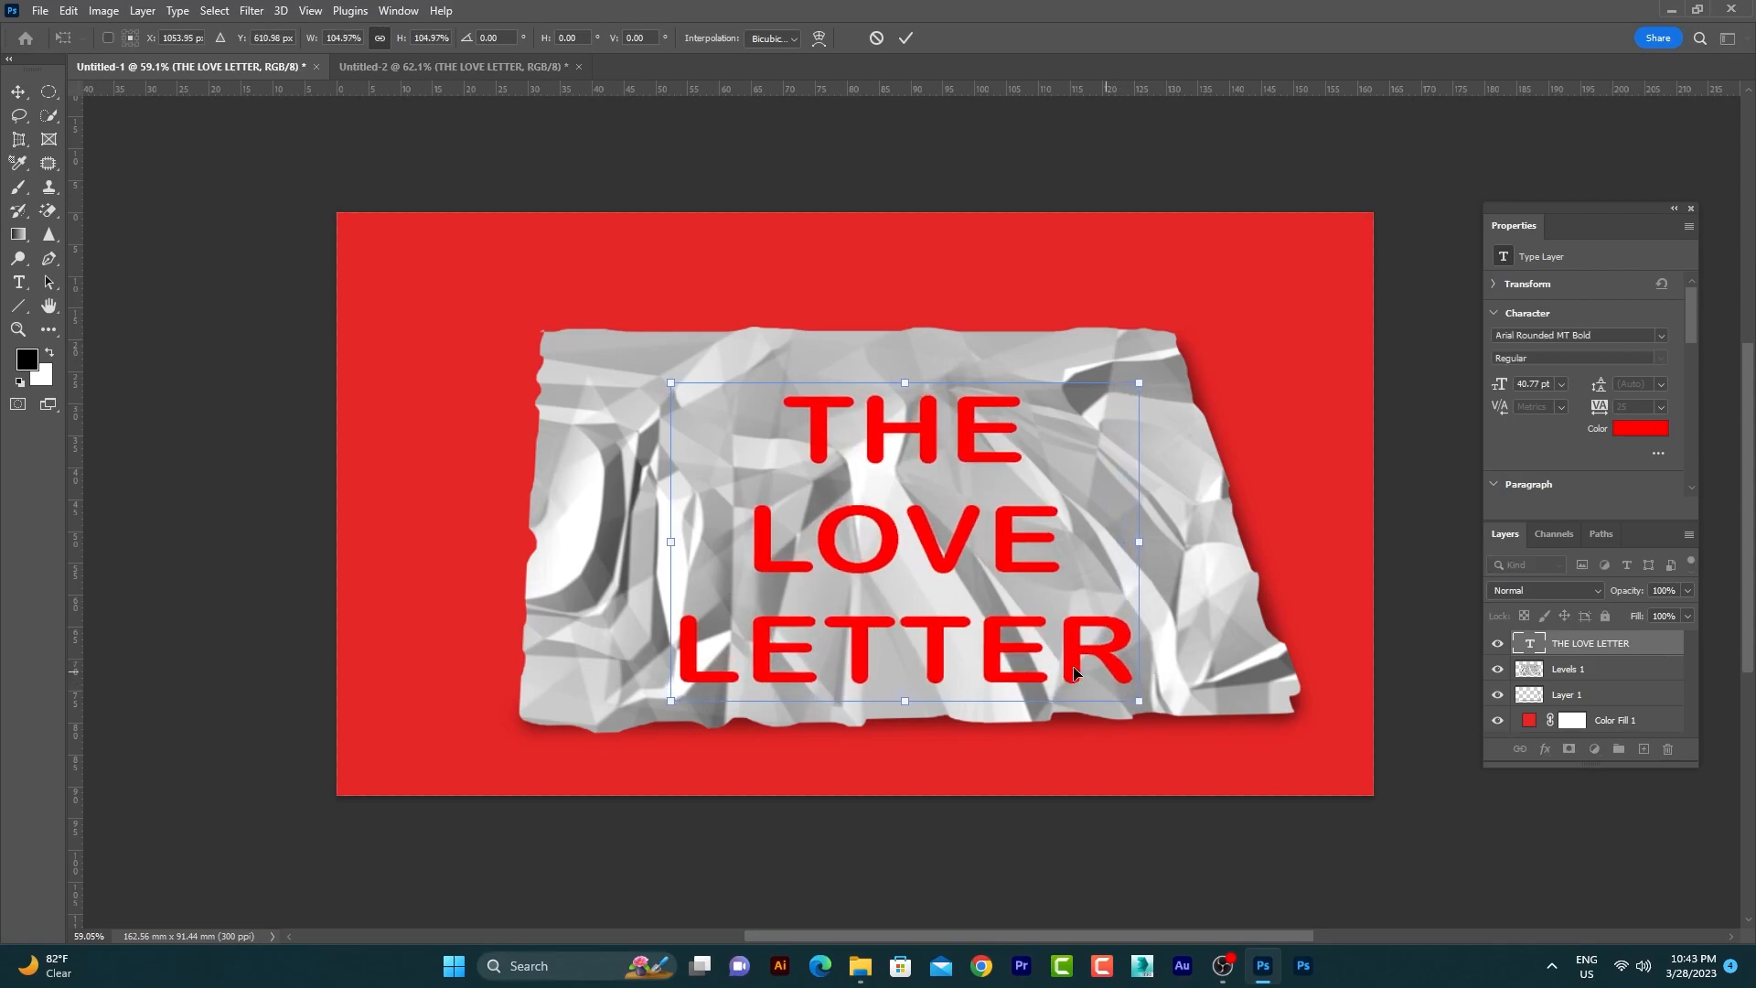
drag(995, 651, 962, 628)
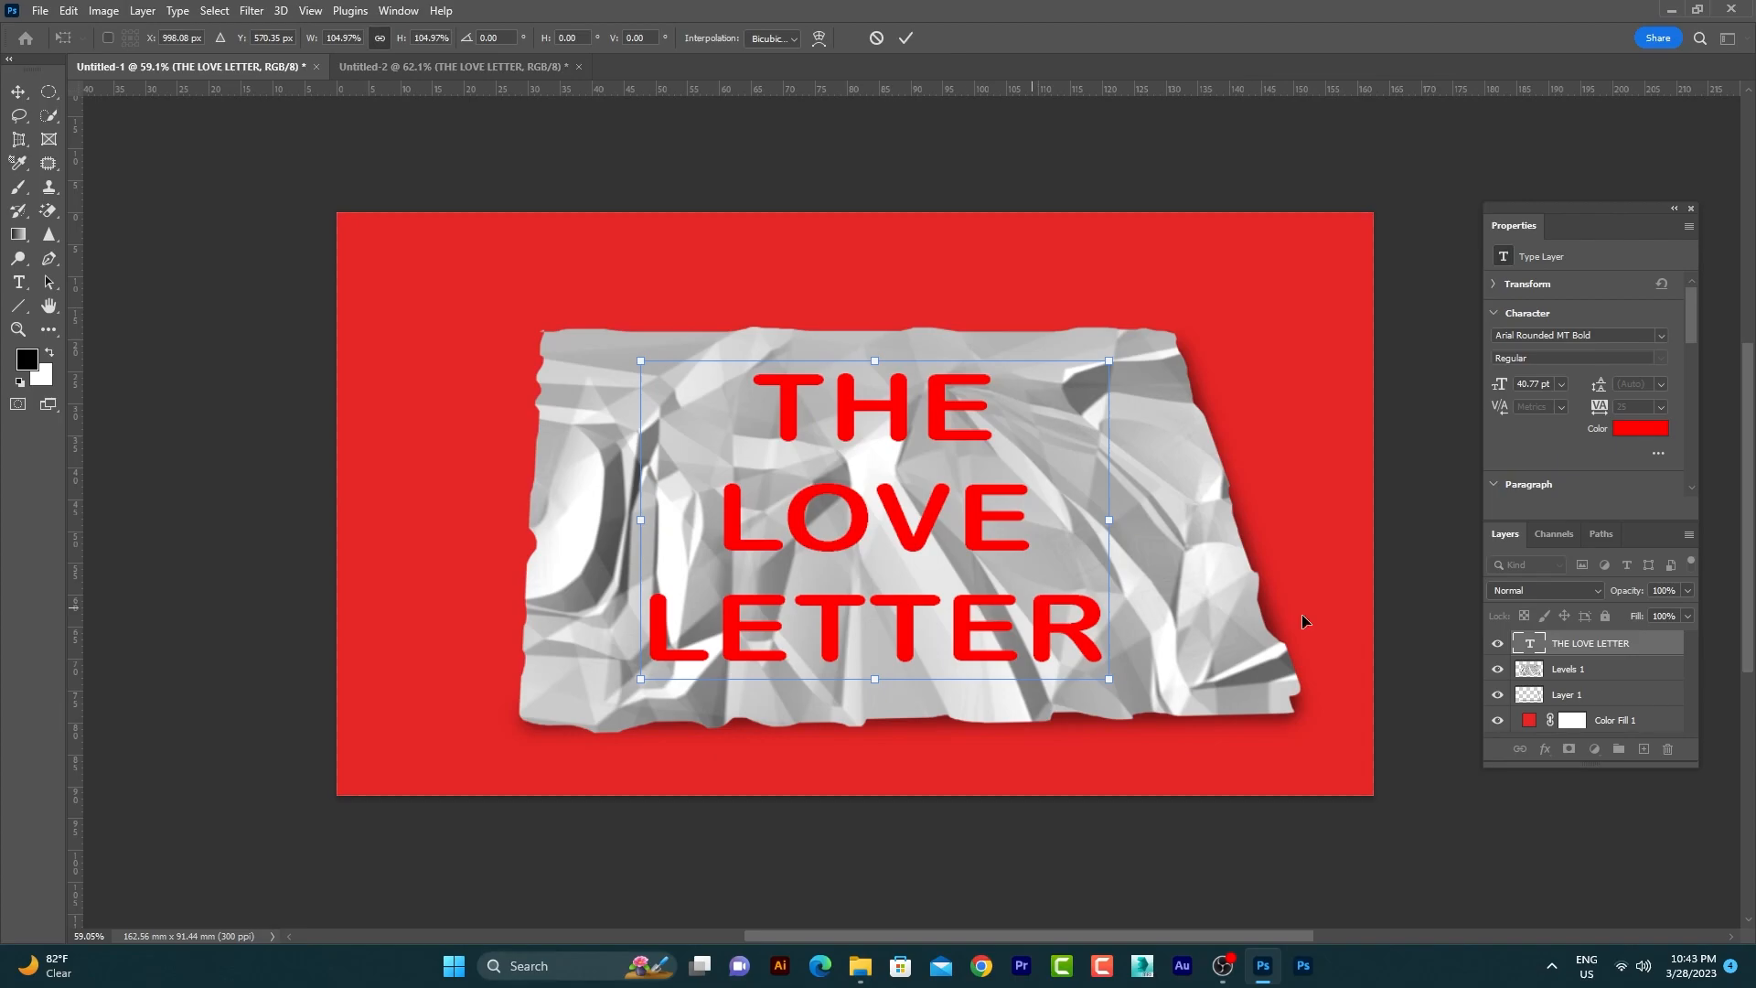
Blend the text into the paper with Multiply mode and gray Blend If ranges: This Layer 46/83 to 255, Underlying Layer 79 to 238/247.
click(1536, 590)
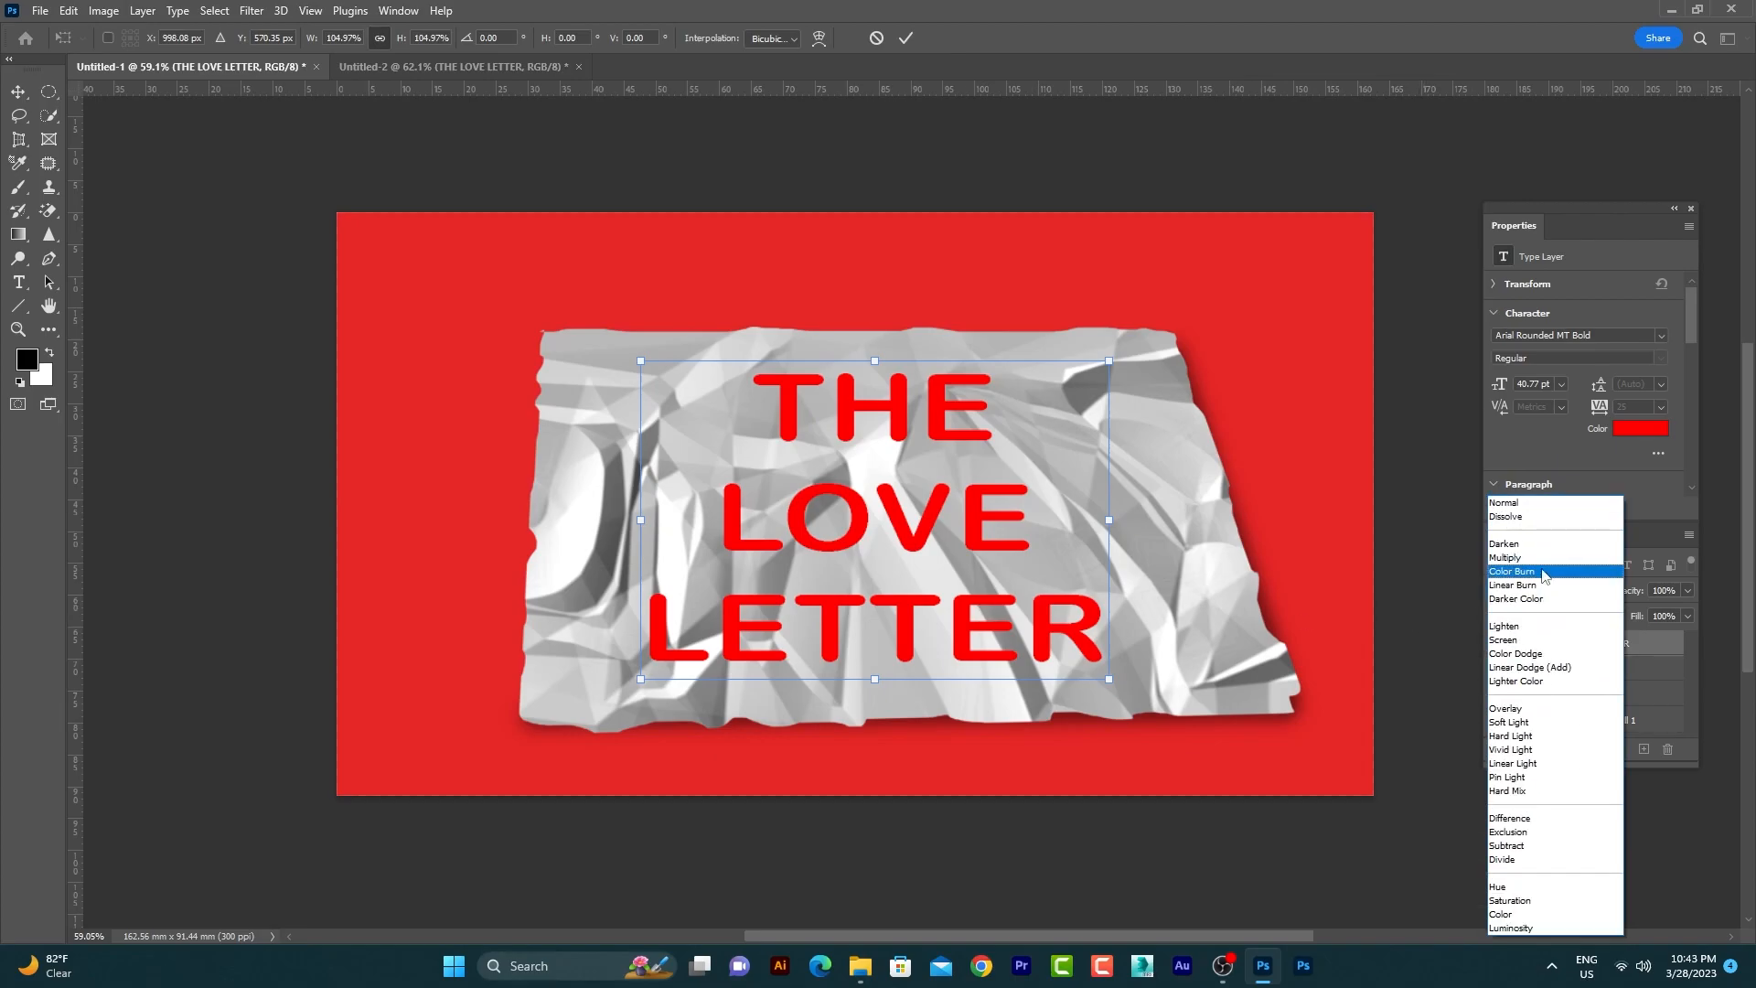
click(1531, 562)
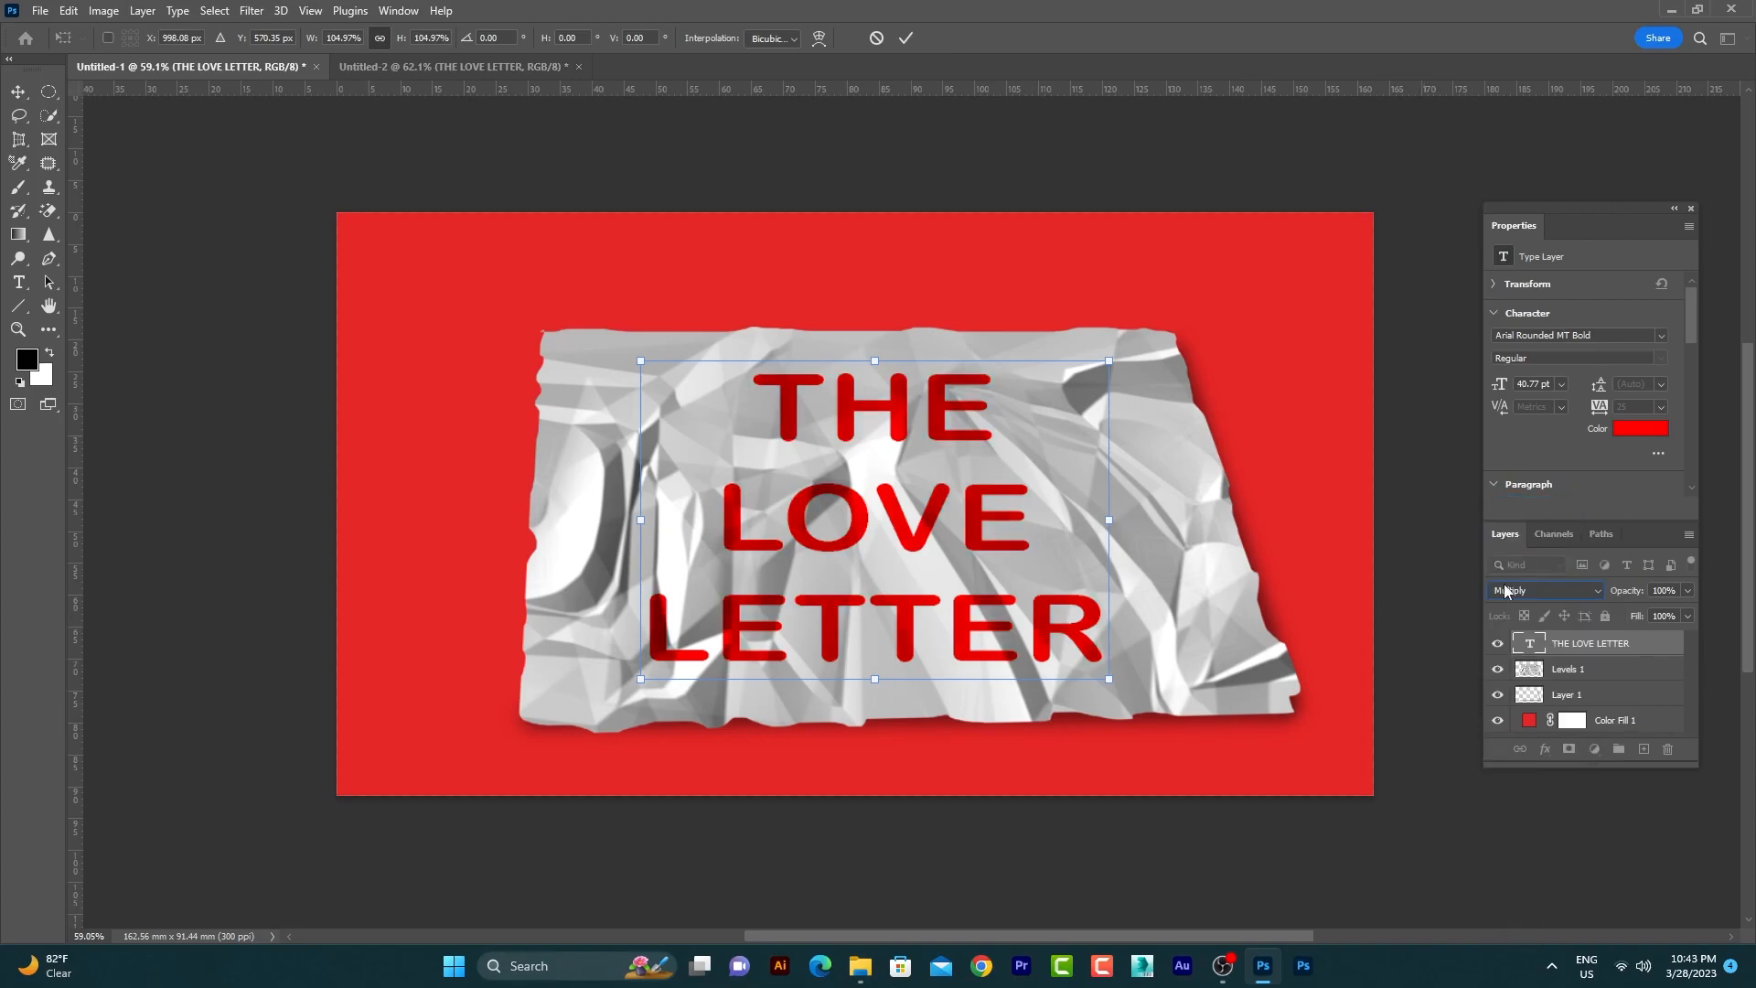
double_click(1652, 652)
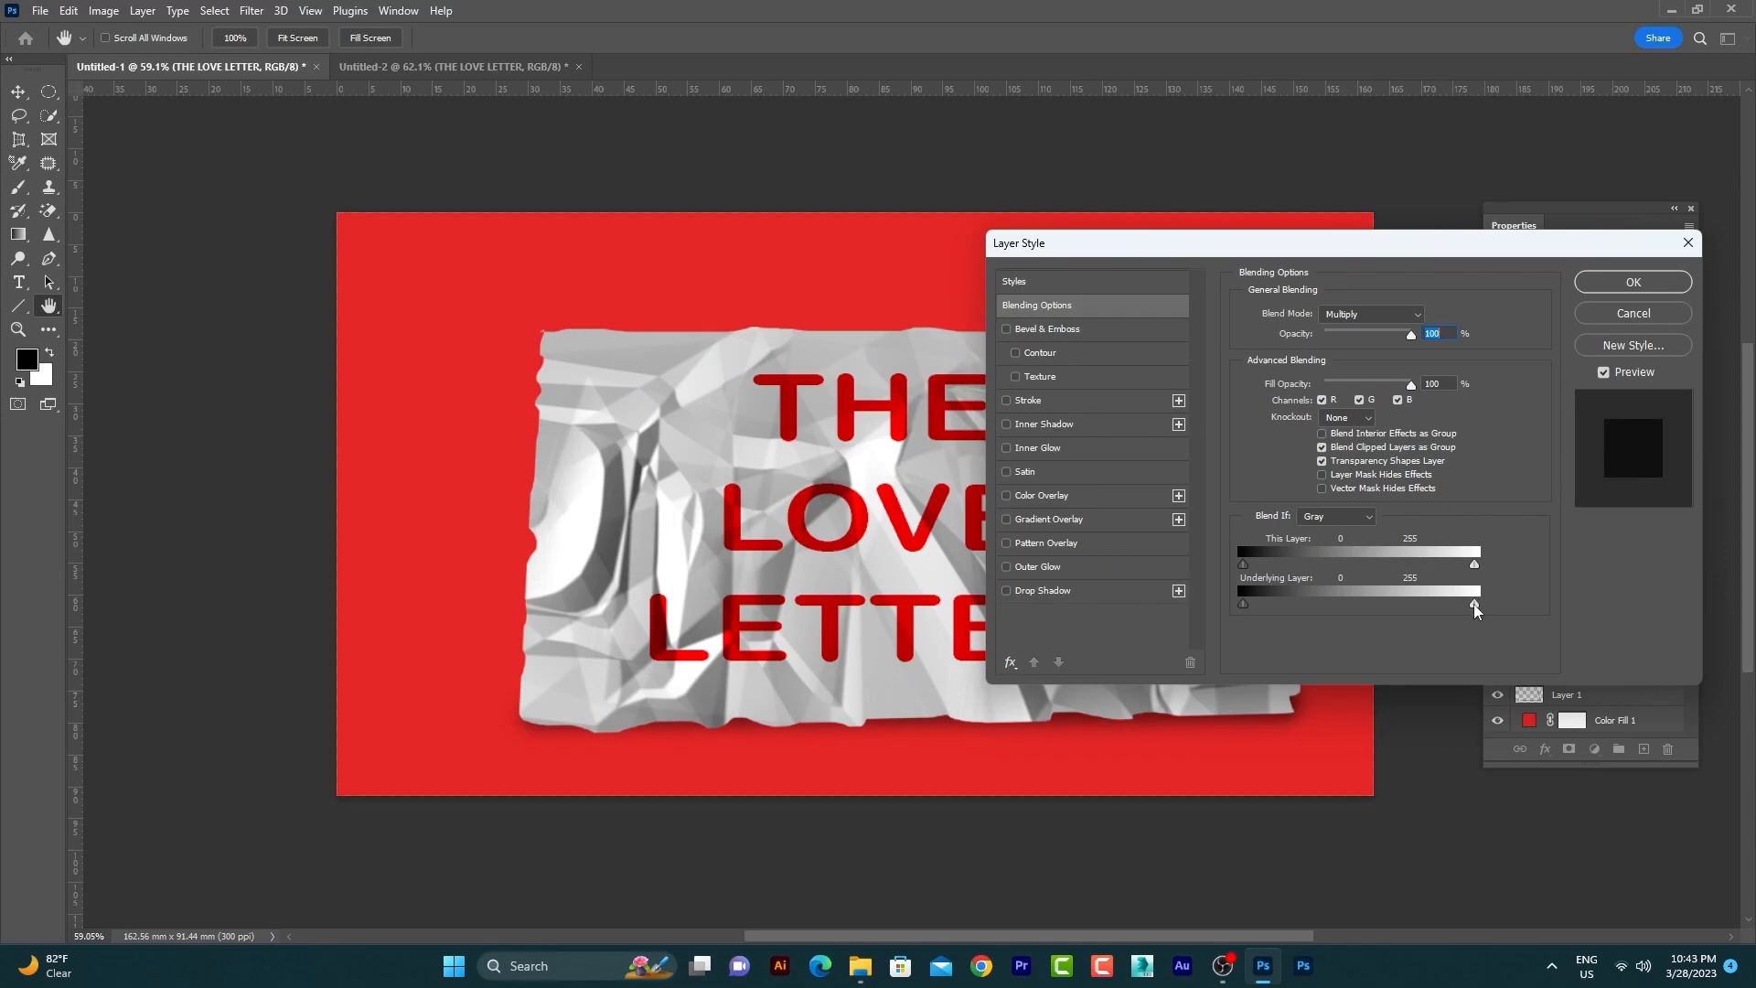
drag(1243, 607, 1315, 608)
drag(1475, 604, 1464, 605)
drag(1412, 254, 1496, 268)
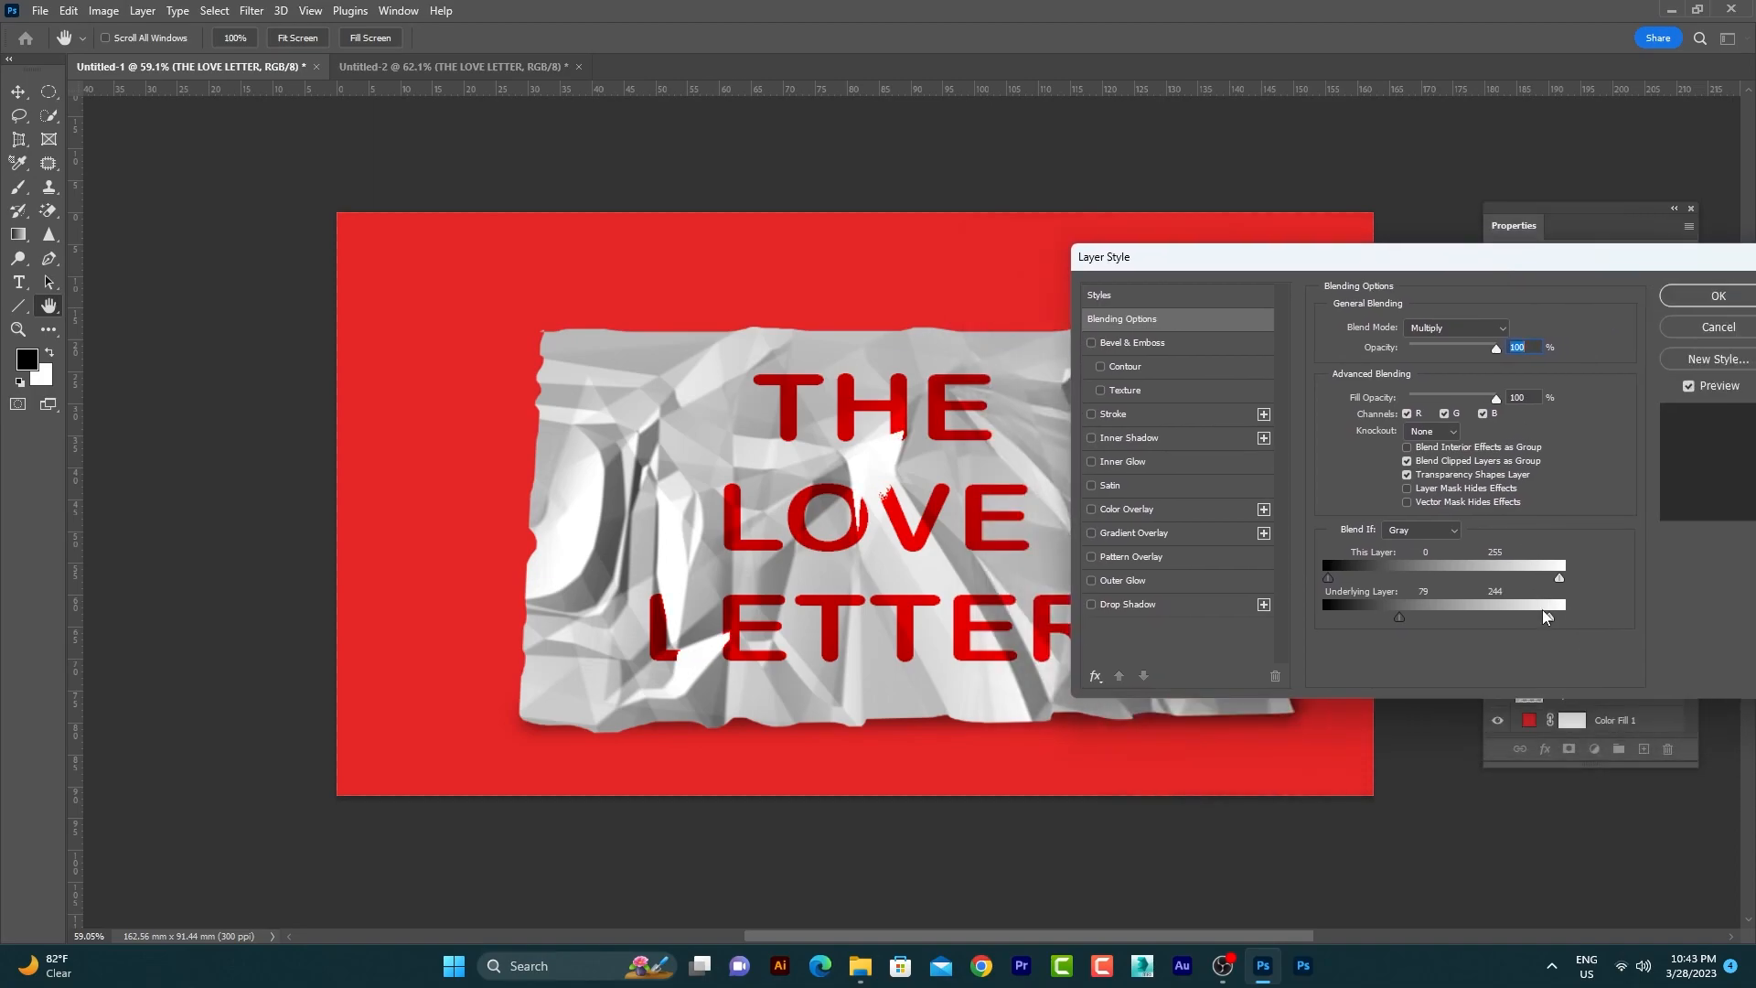
drag(1547, 618, 1544, 619)
drag(1328, 579, 1407, 585)
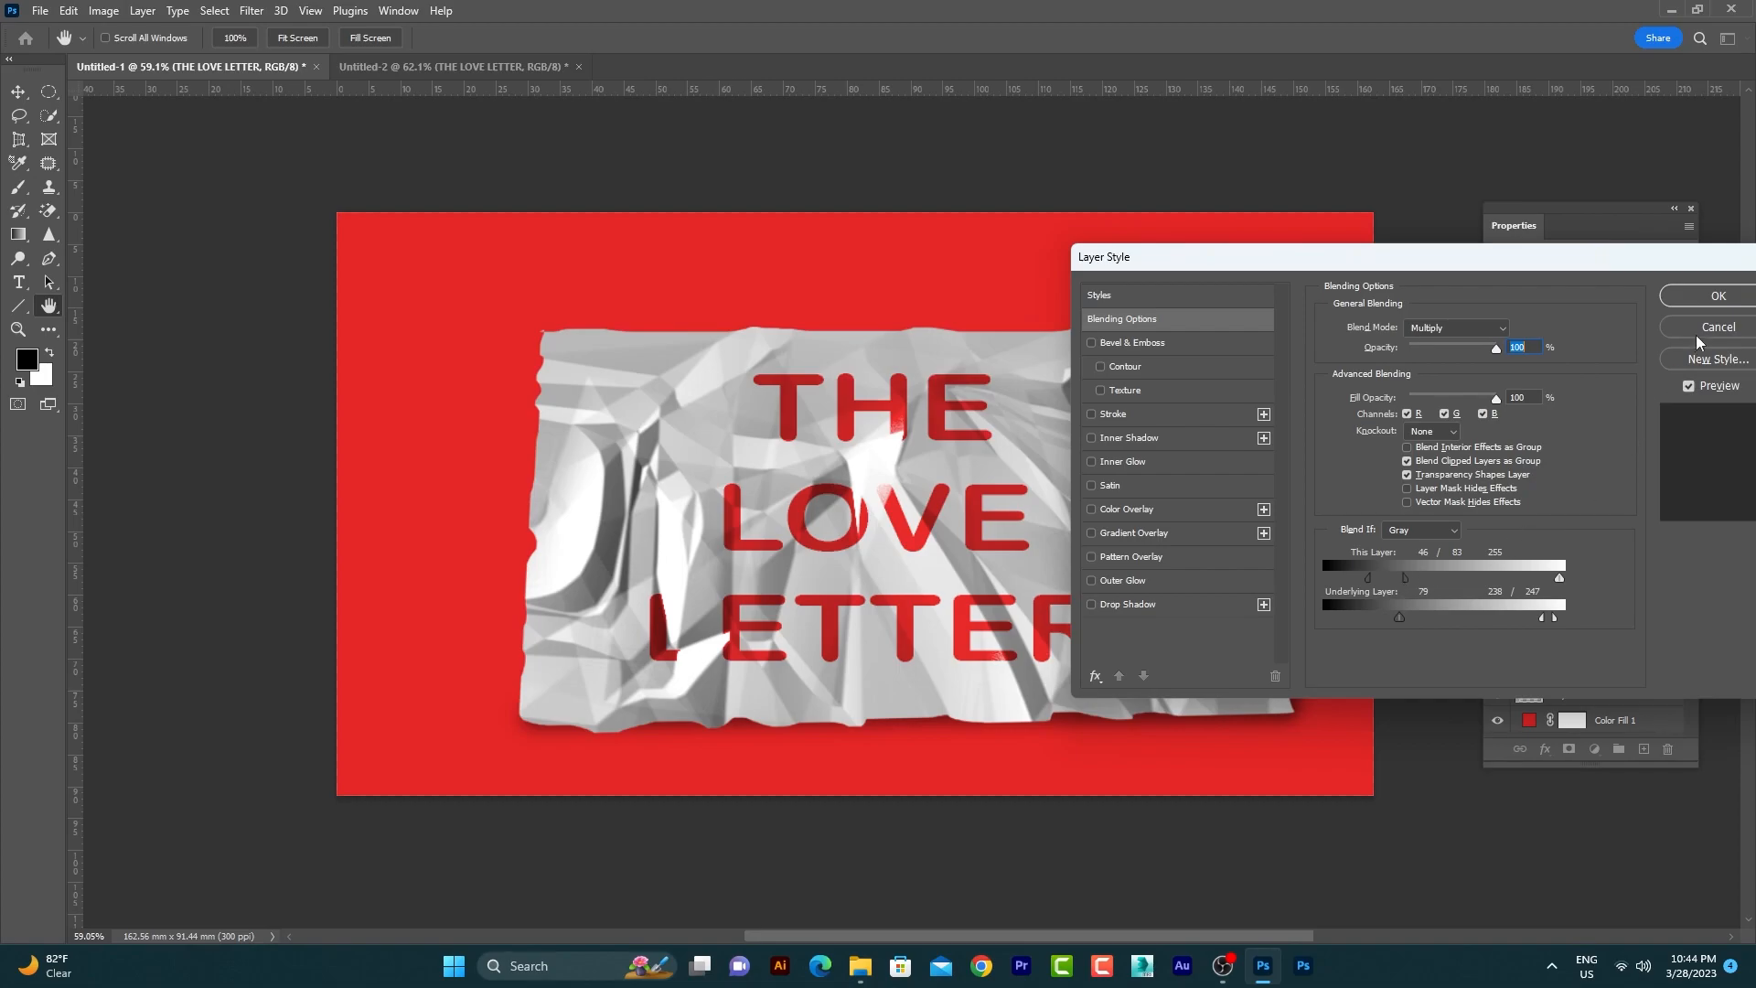
click(1706, 300)
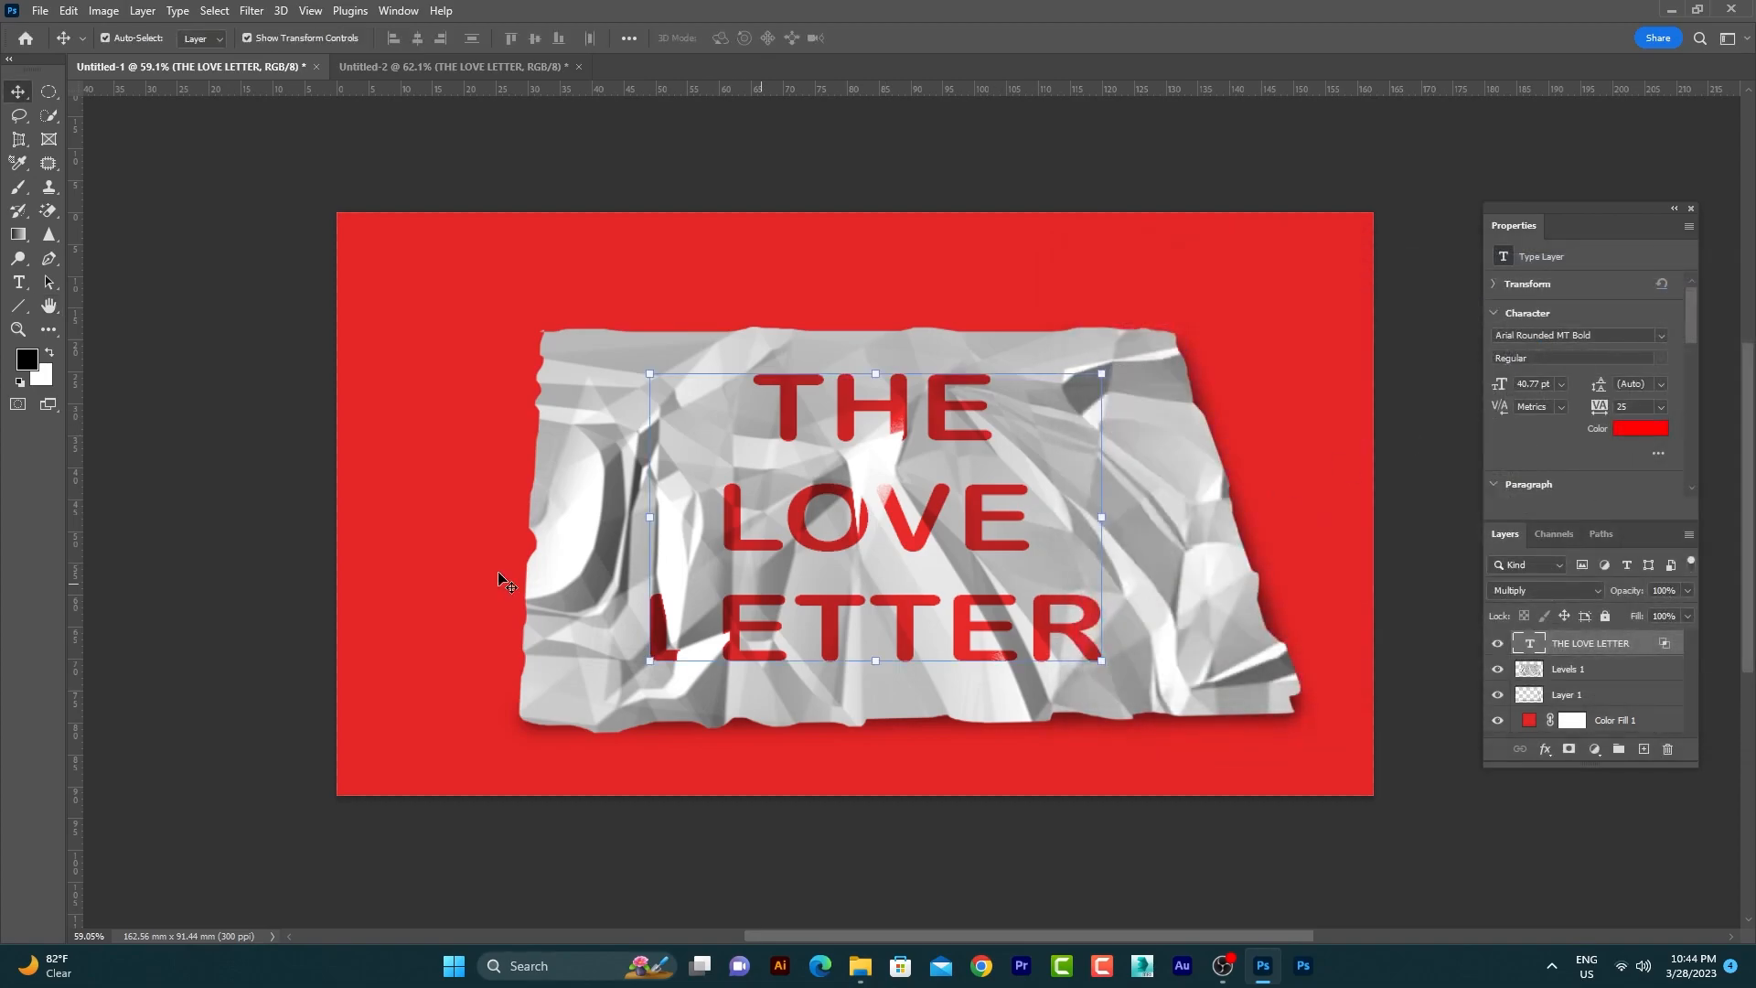
click(143, 249)
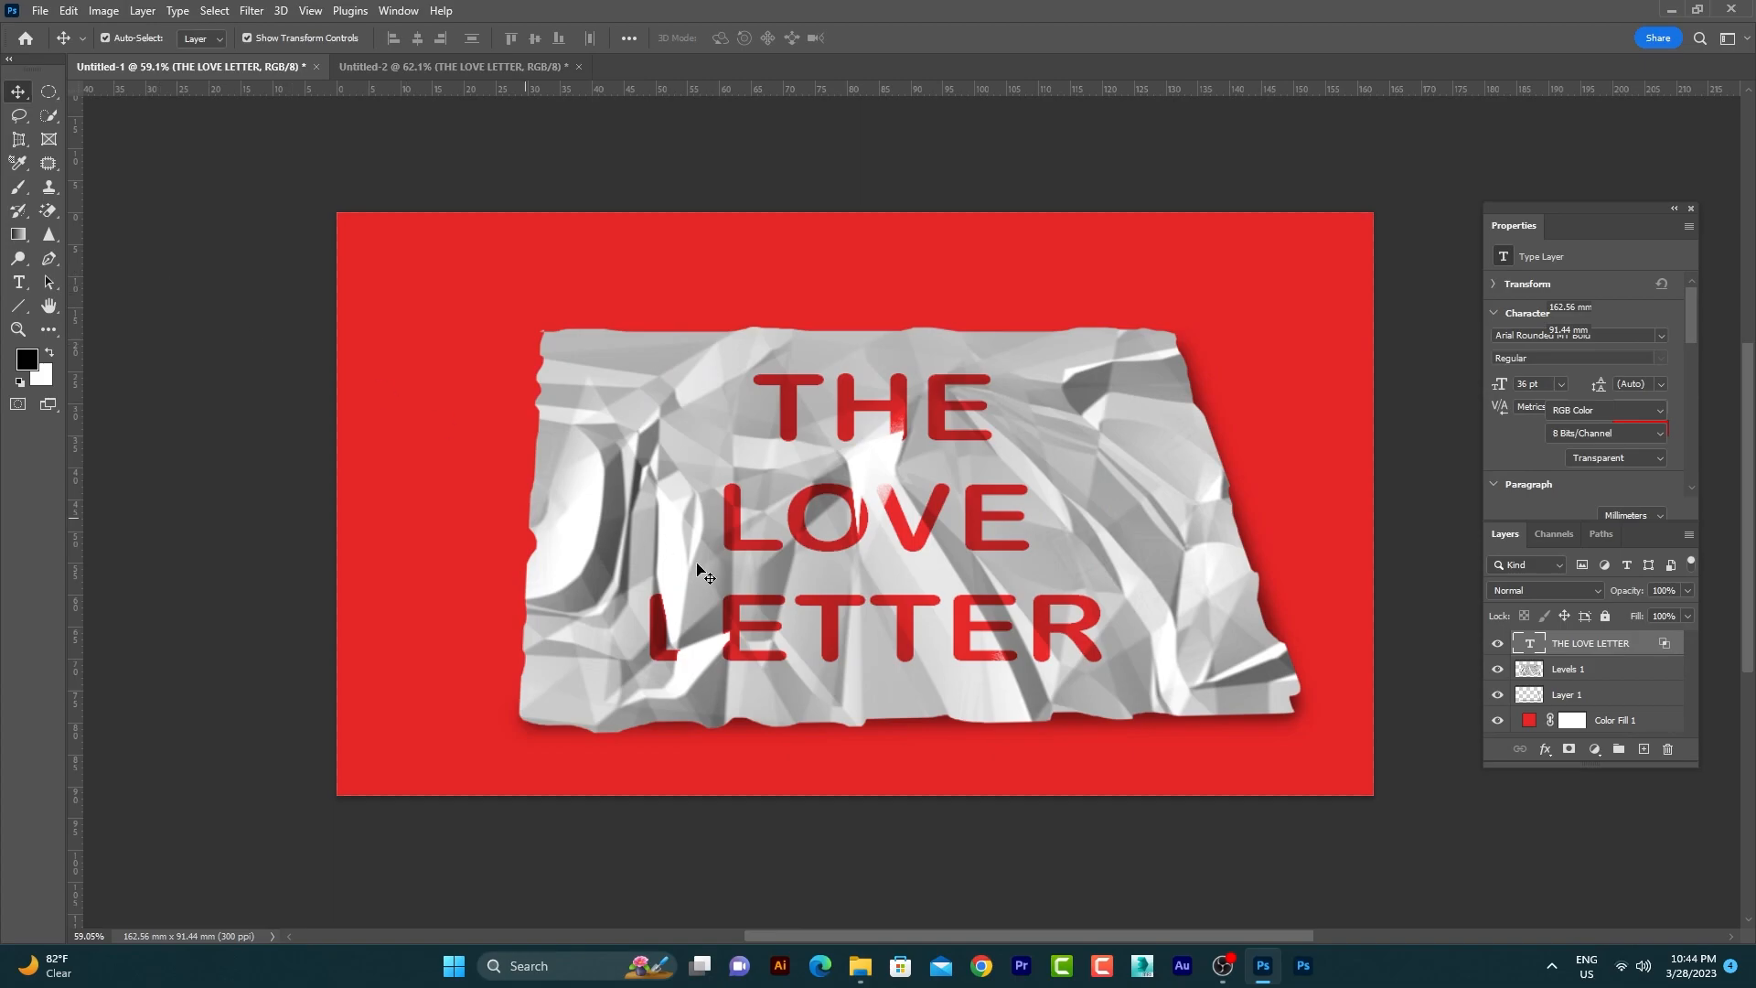